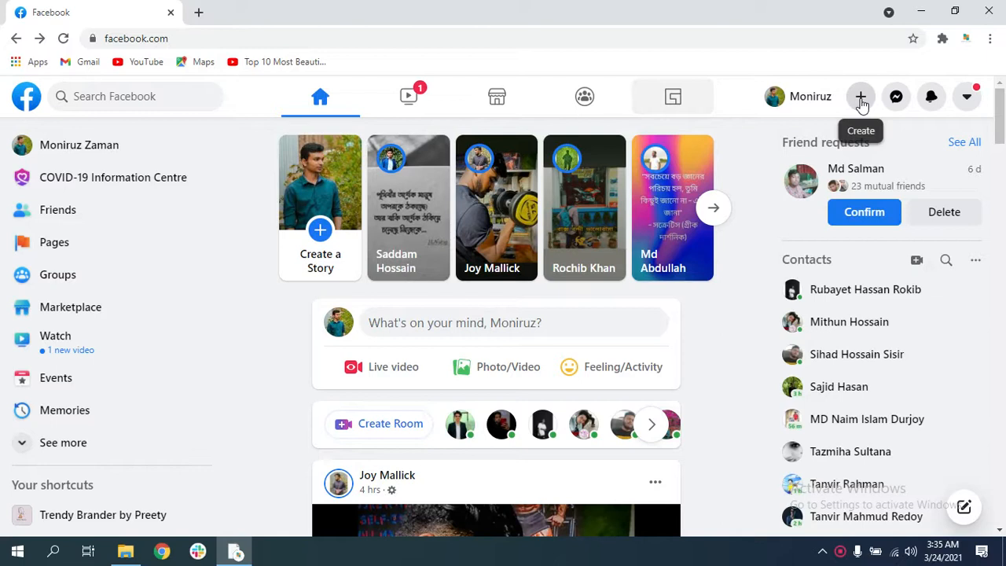
Start creating a new Facebook Page and name it Trendy Attire
click(860, 99)
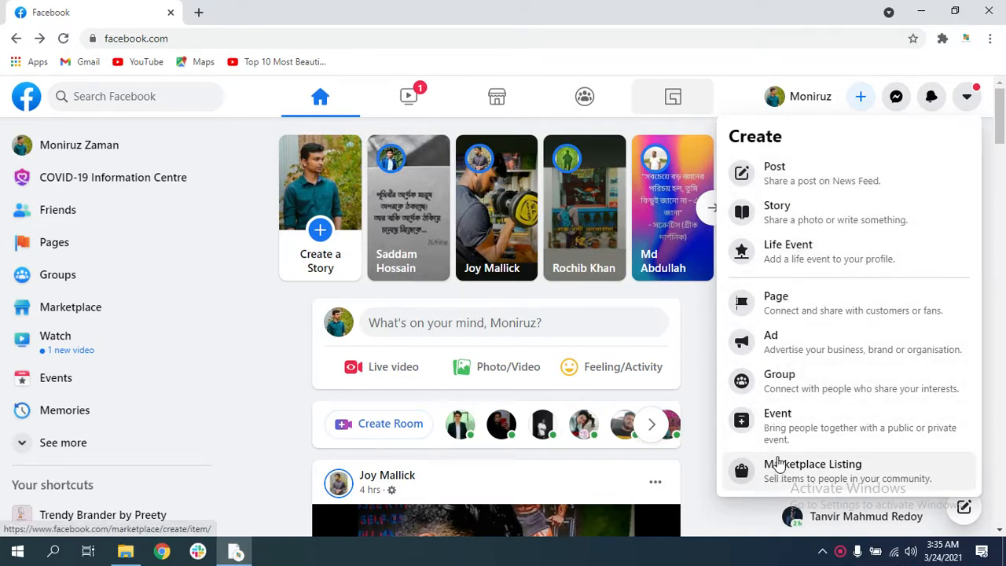
click(790, 312)
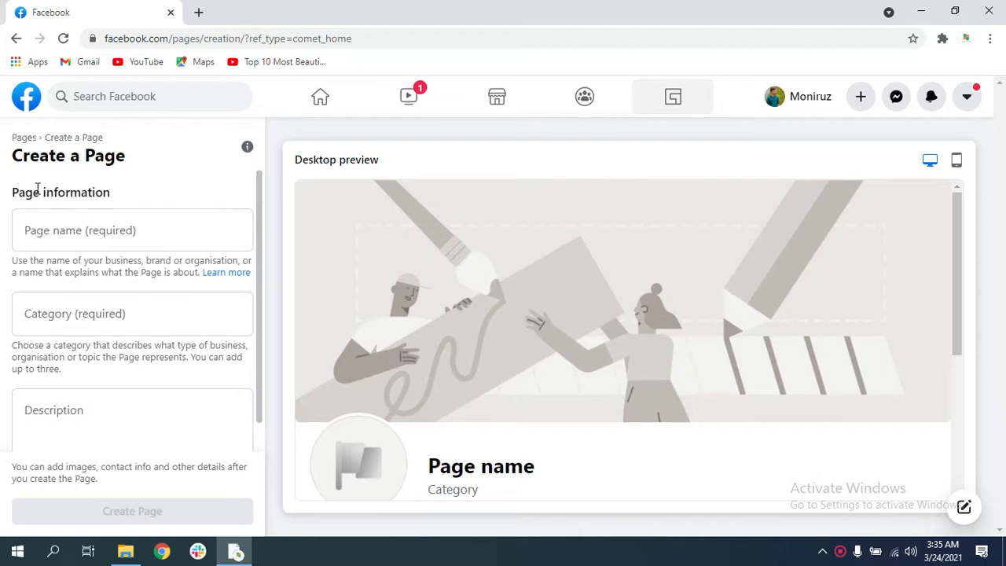
click(86, 234)
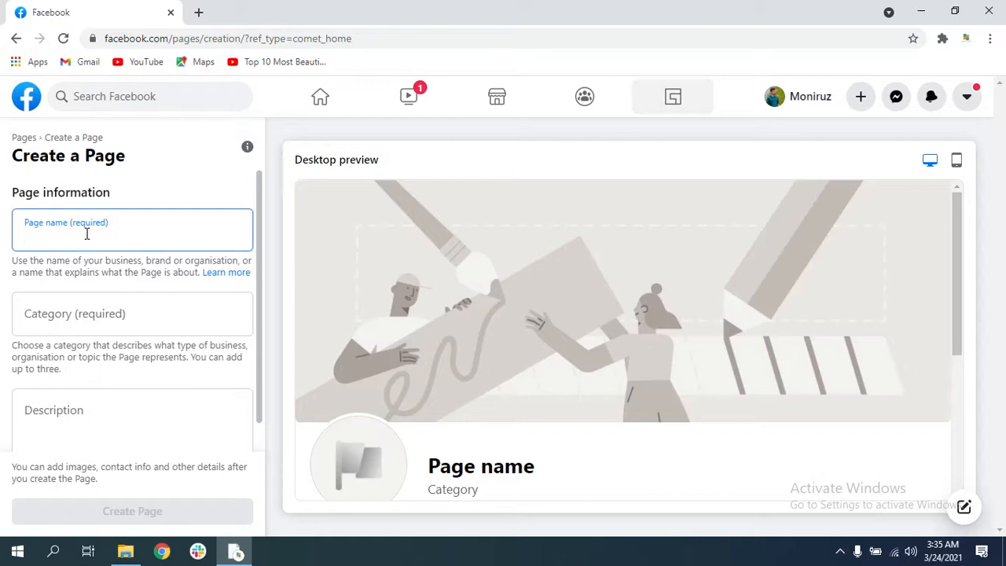
text(Tren)
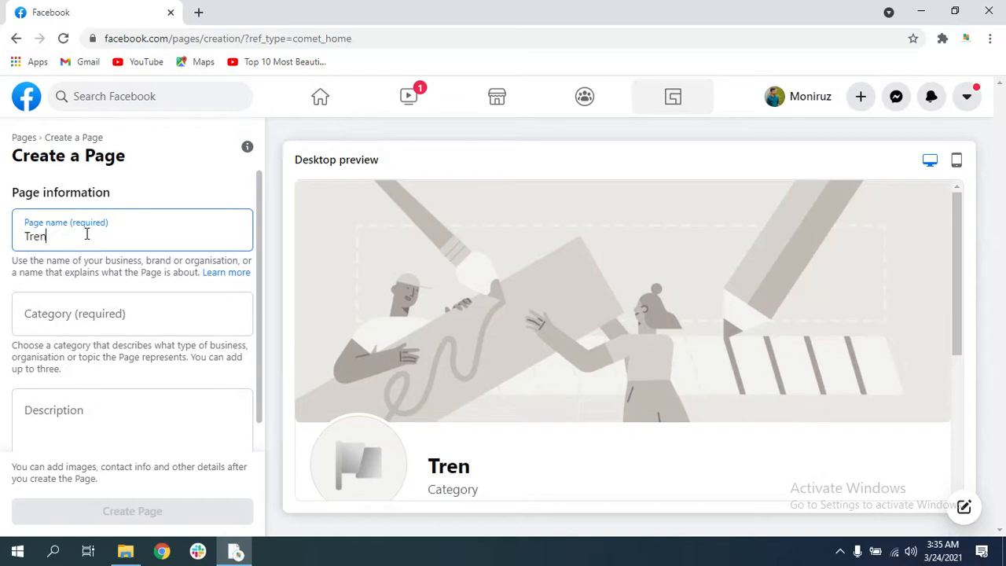
text(dy A)
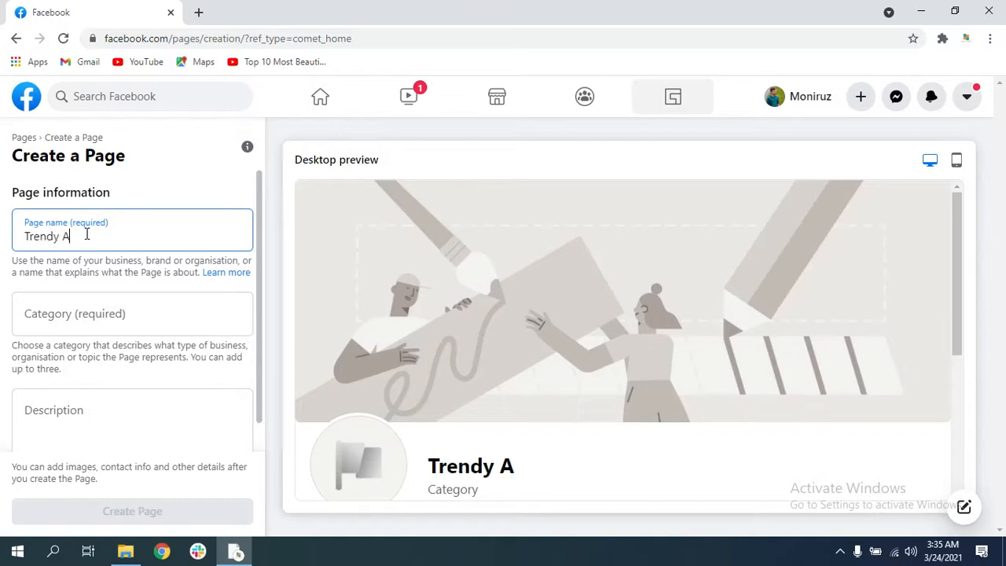
text(ttire)
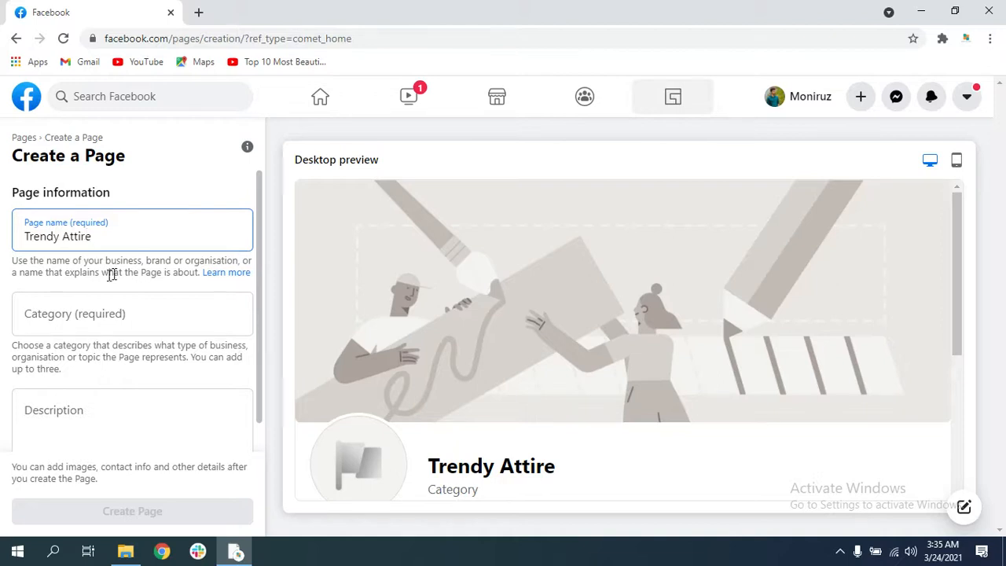
Assign the Page the categories Clothing shop, Clothing (brand) and Men's clothes shop
click(81, 315)
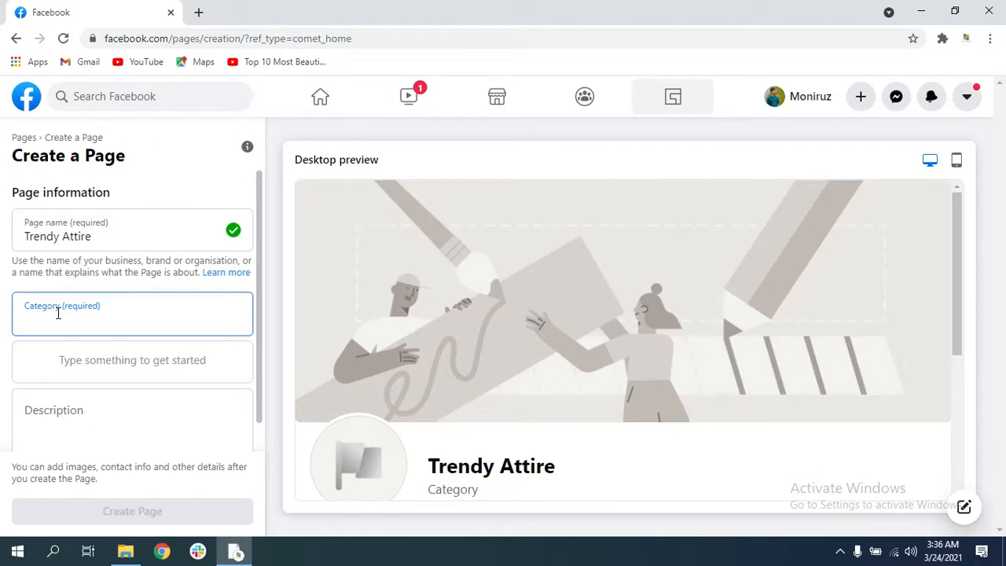
text(clo)
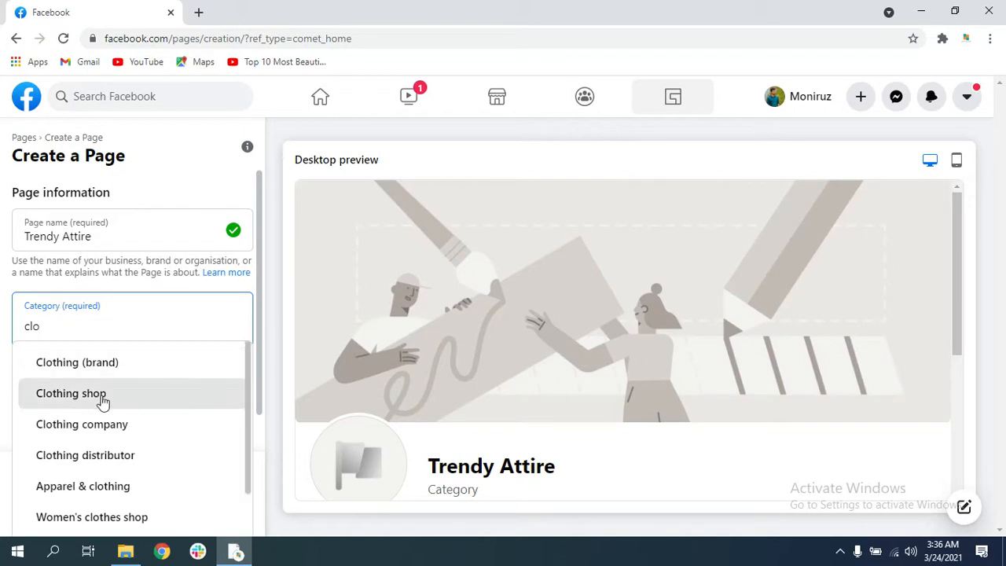
click(110, 401)
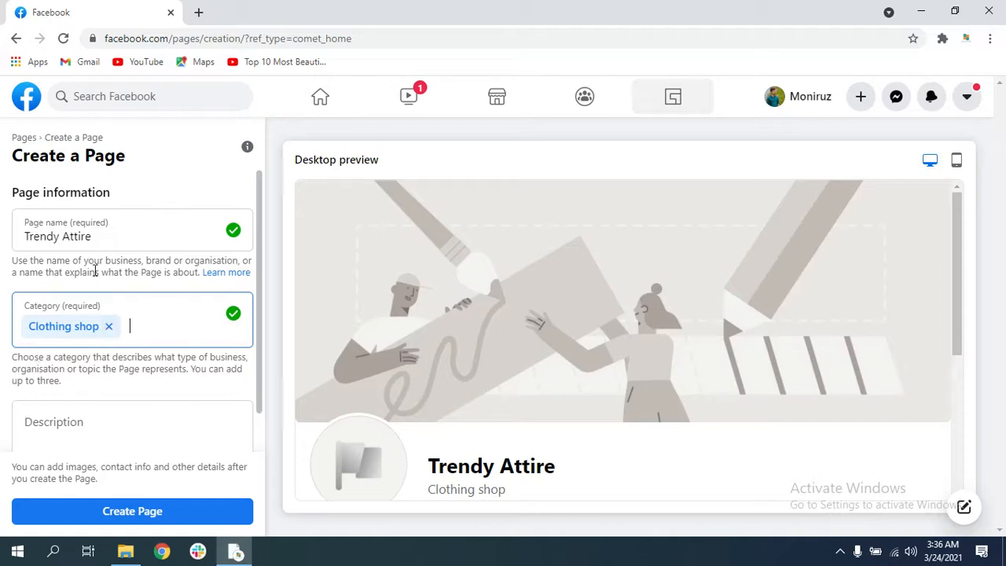
text(c)
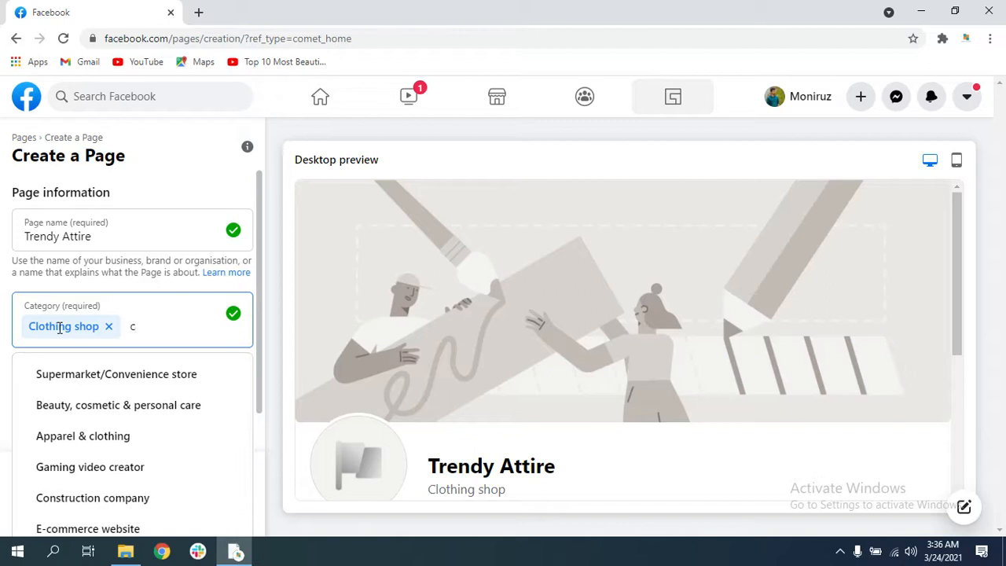
text(loth)
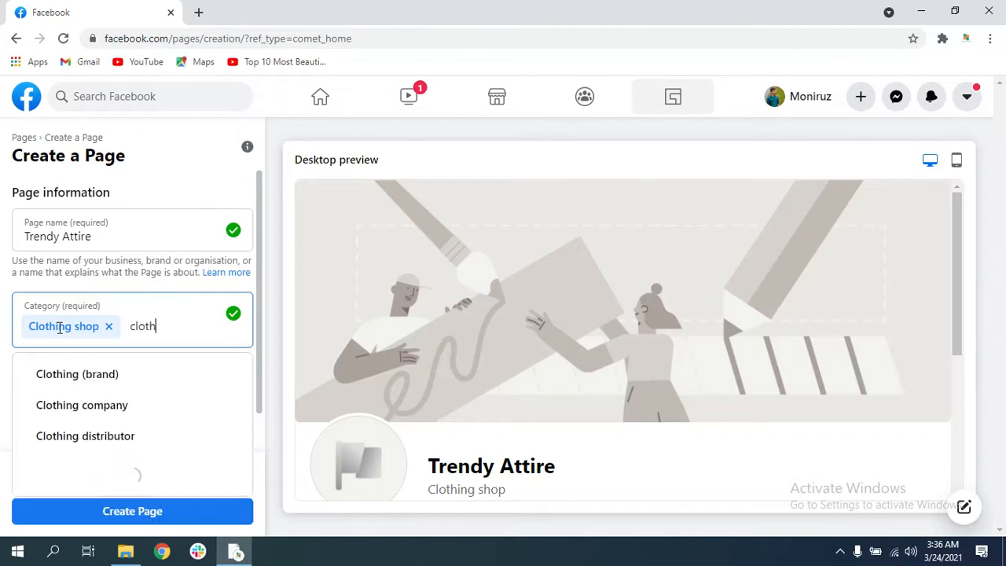
click(75, 378)
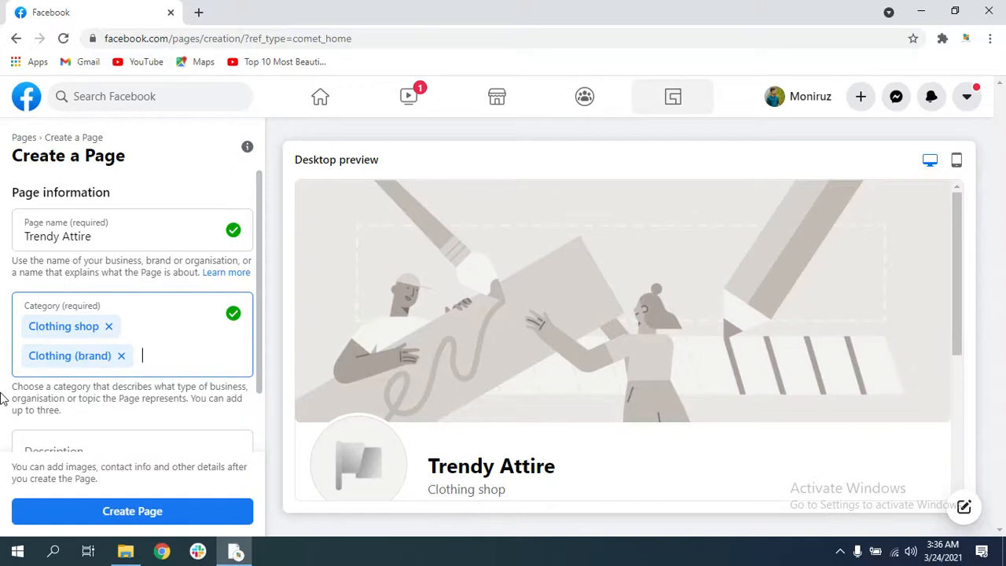
text(cloth)
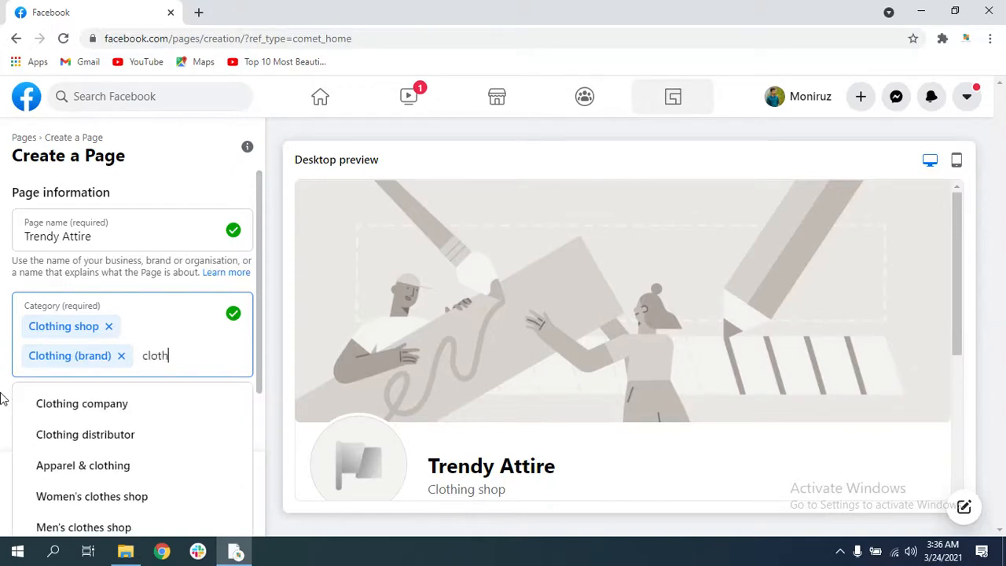
scroll(87, 460, down, 1)
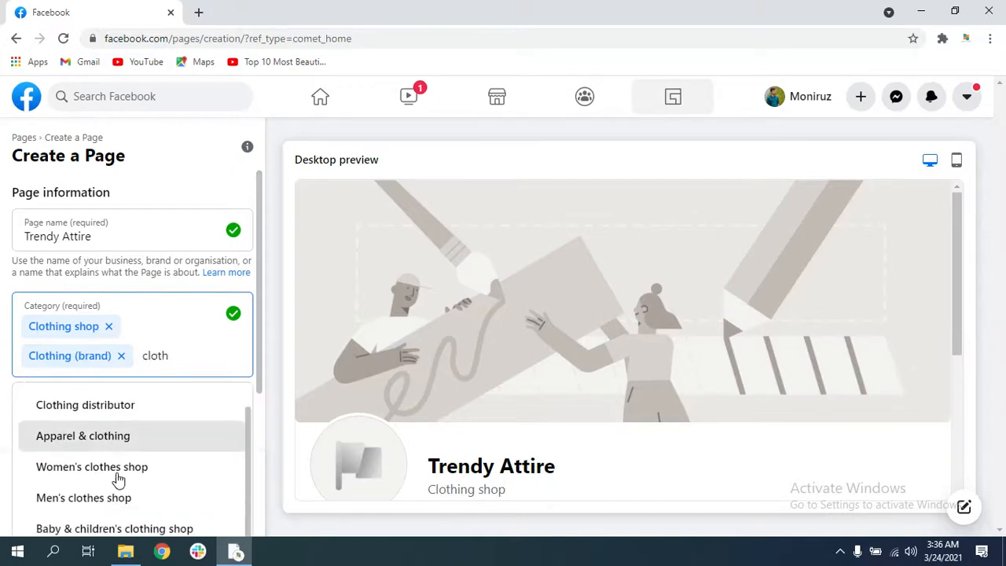
click(82, 494)
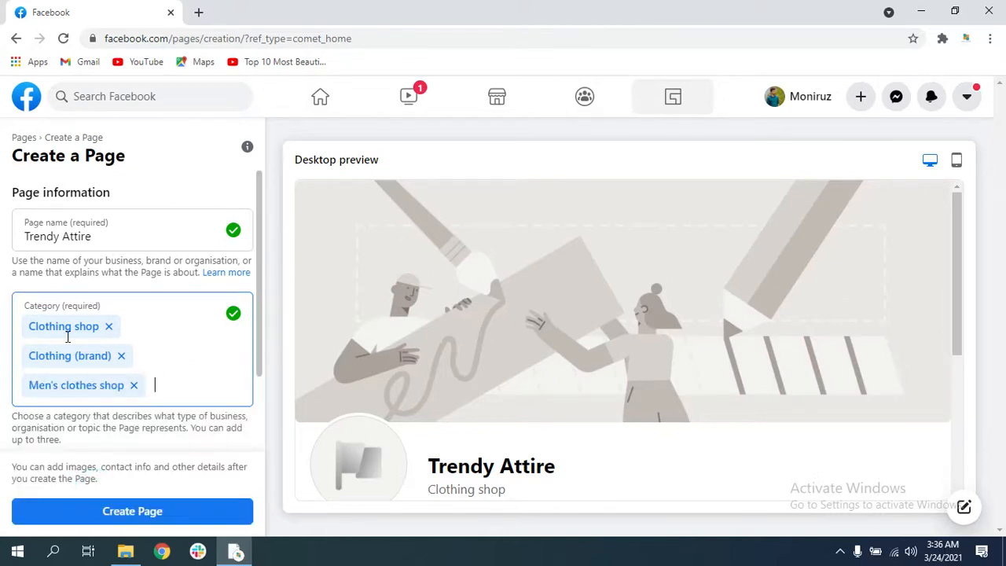
Enter the description "Trendy Attire is an online clothing shop." and create the Page
scroll(122, 350, down, 2)
click(66, 388)
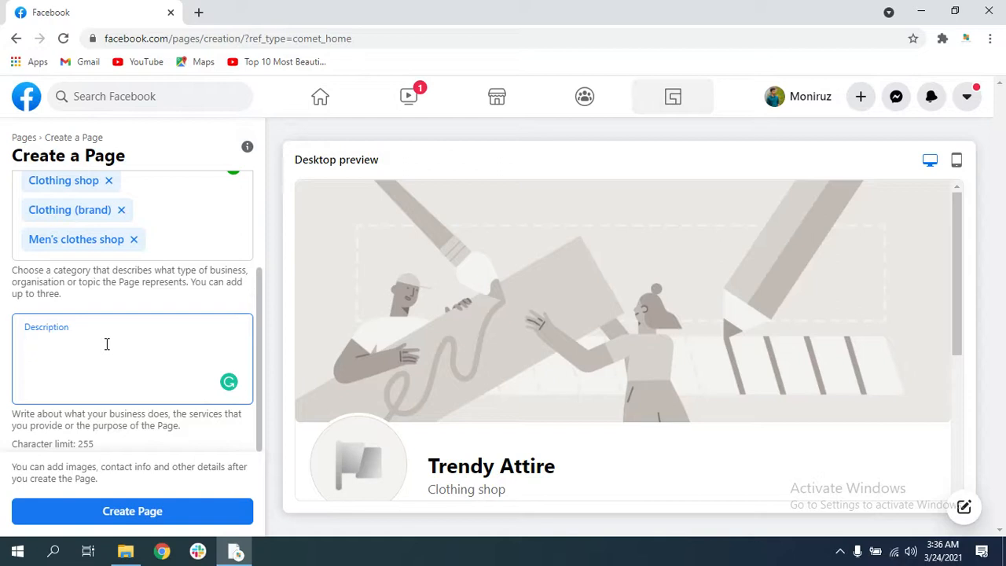
text(endy)
text( Att)
text(iren)
text(is)
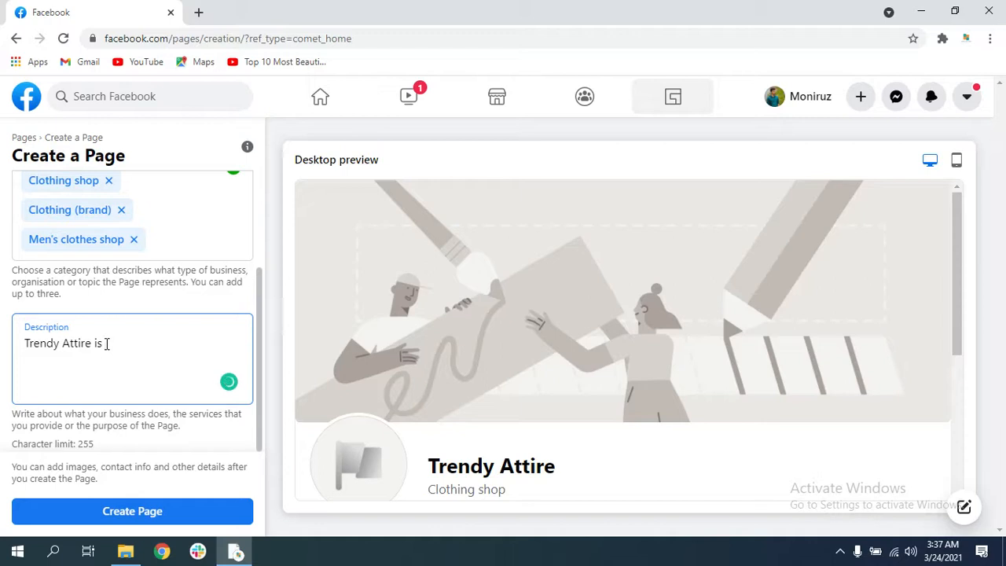
text( online clothing shop.)
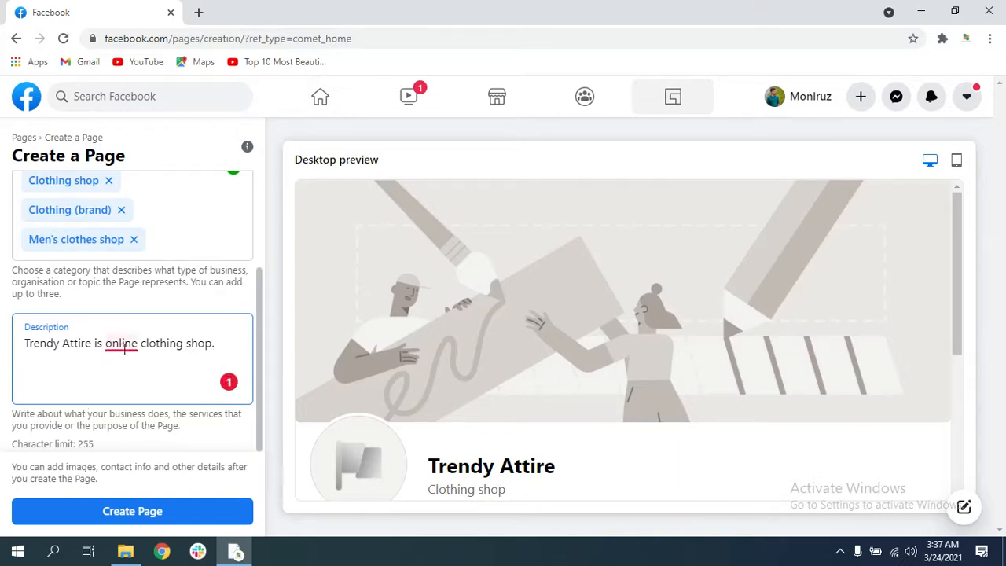
mouse_move(122, 346)
click(135, 383)
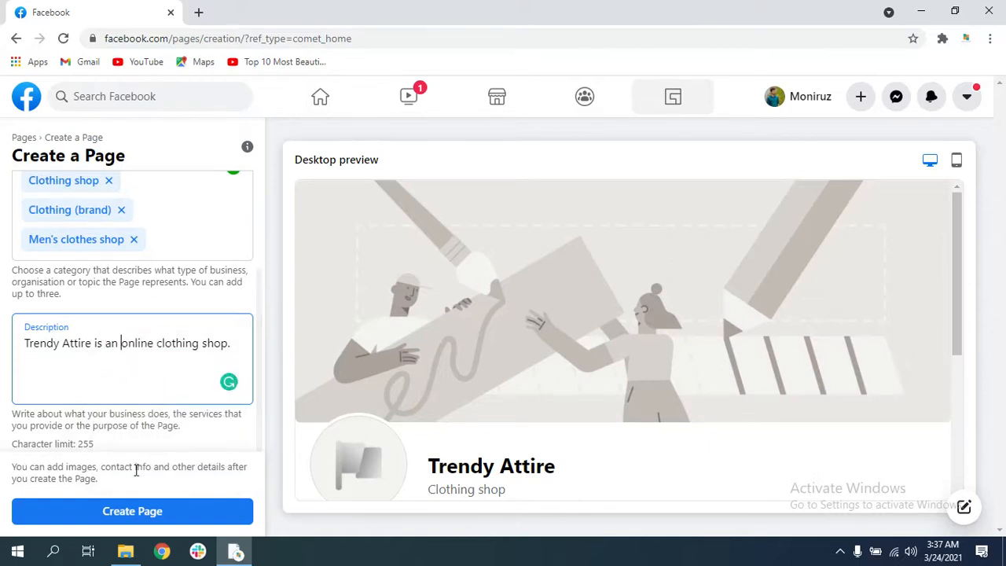
click(133, 511)
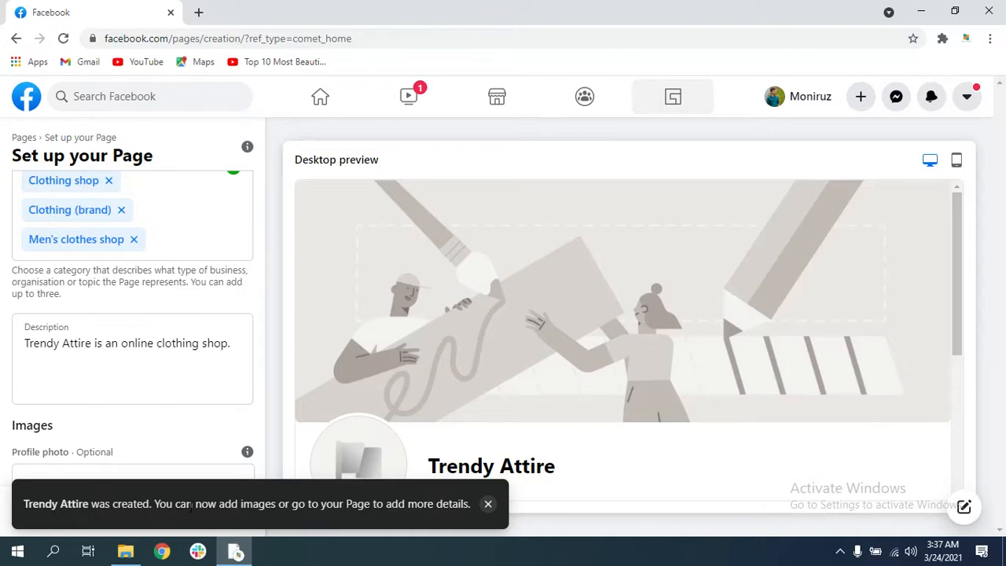
scroll(155, 400, down, 2)
scroll(155, 400, up, 2)
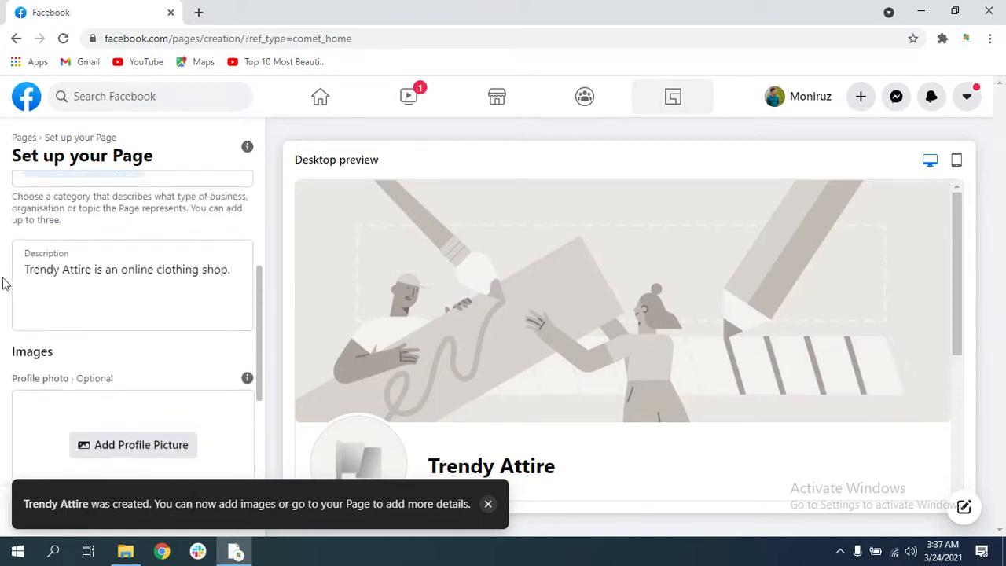
scroll(138, 322, down, 2)
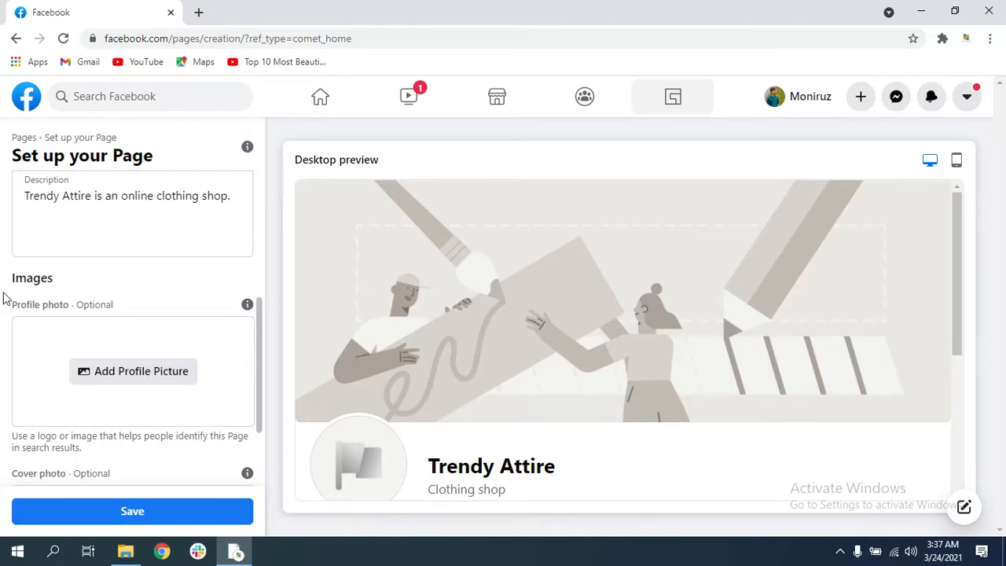
click(121, 378)
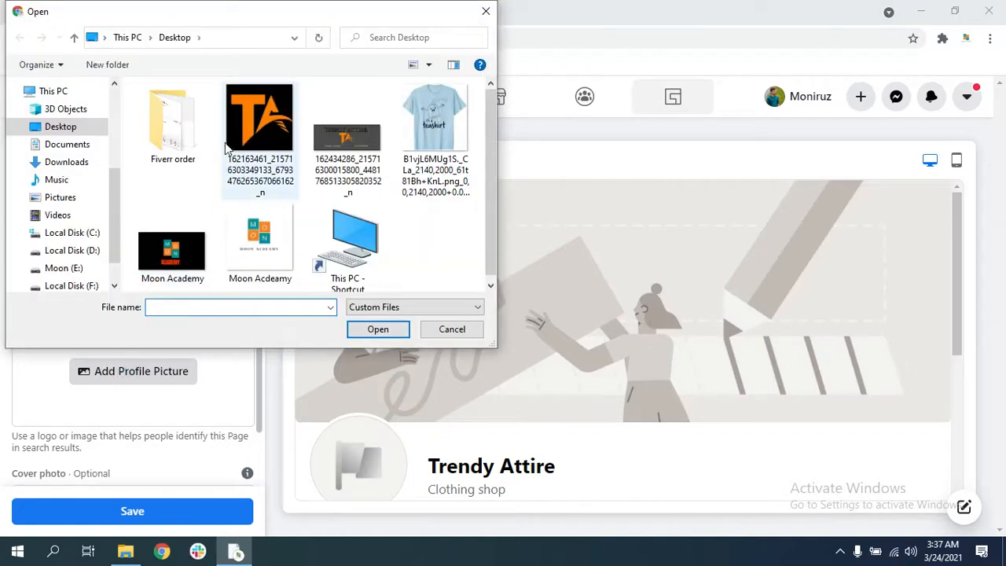
click(259, 118)
click(380, 328)
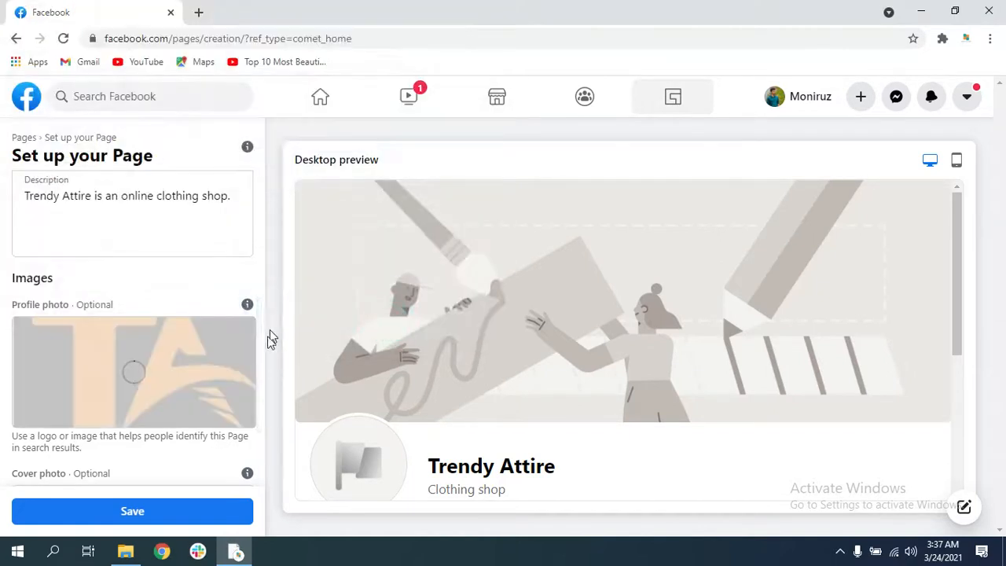
Add the wide grey Trendy Attire banner from the Desktop as the cover photo and save the Page setup
scroll(235, 354, down, 2)
click(129, 415)
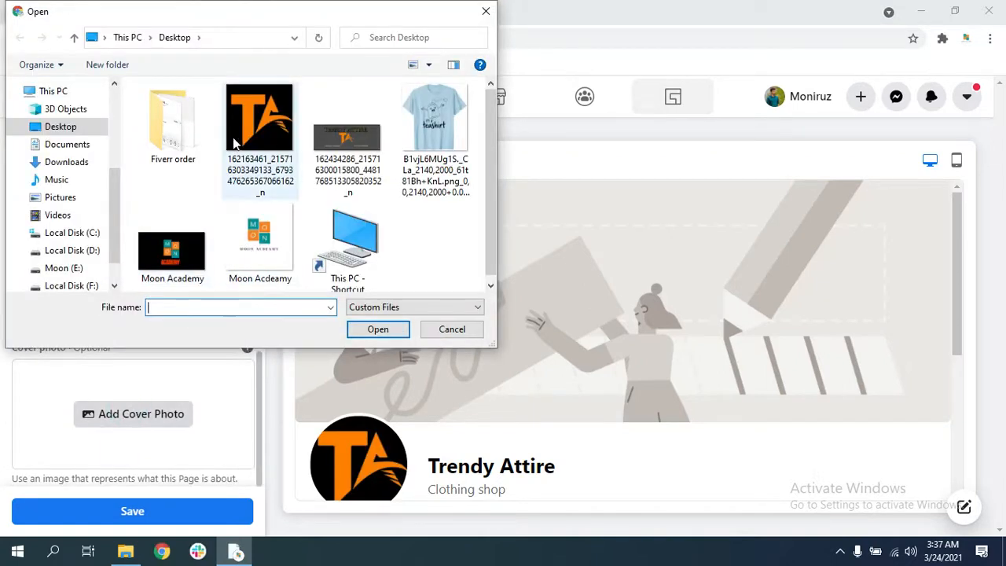
click(352, 168)
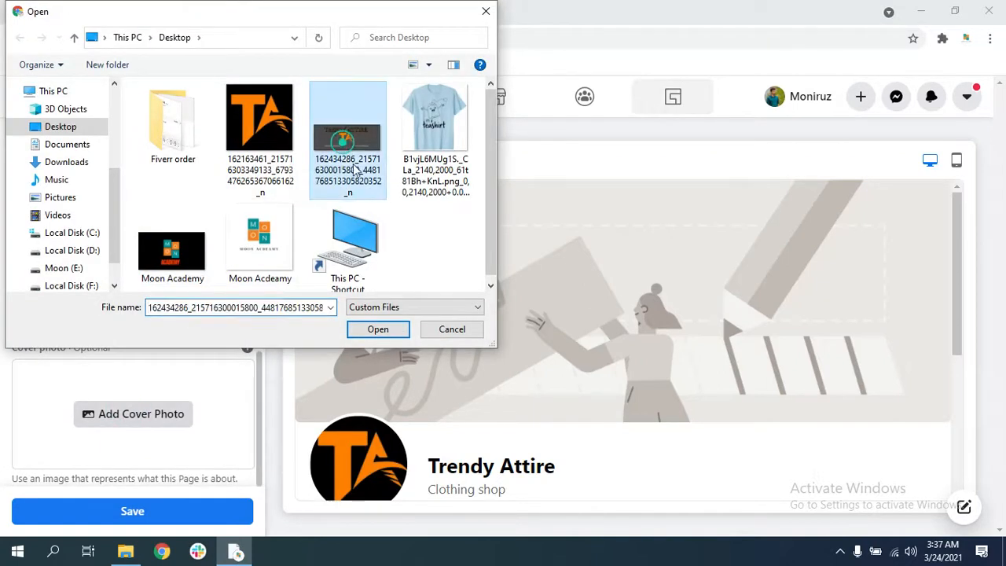
click(377, 328)
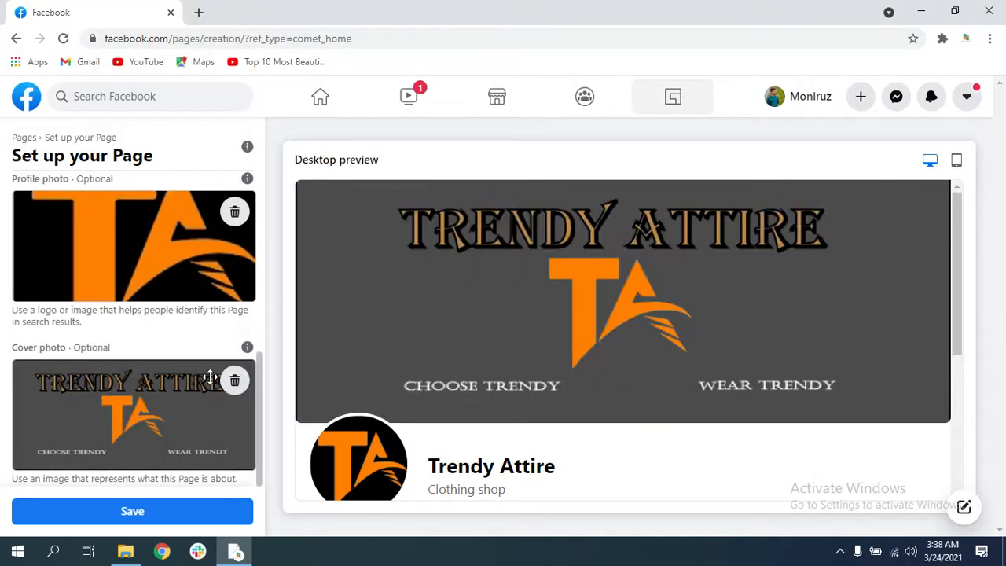
click(135, 513)
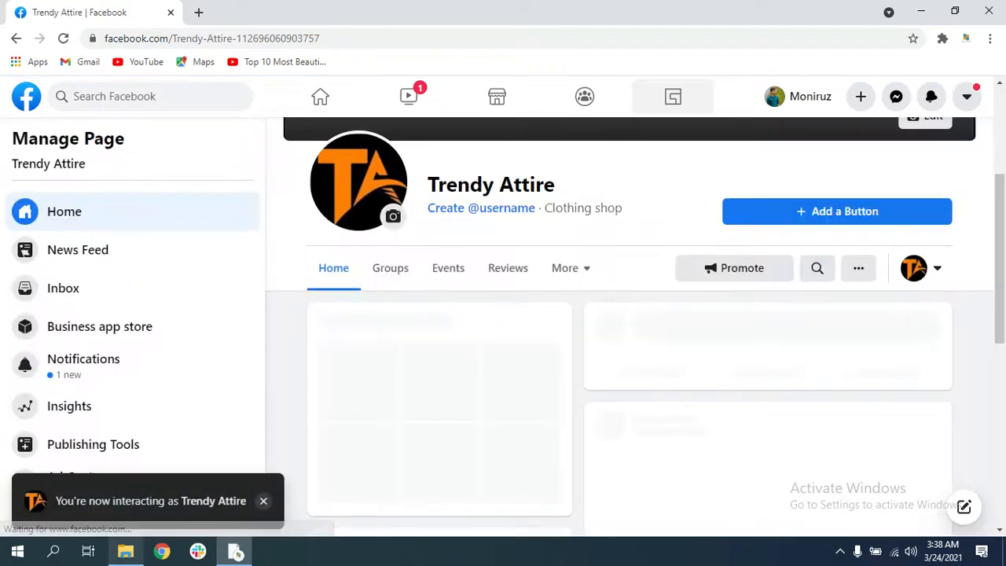
Dismiss the "Start selling from your Page in a few steps" suggestion on the new Page
mouse_move(126, 552)
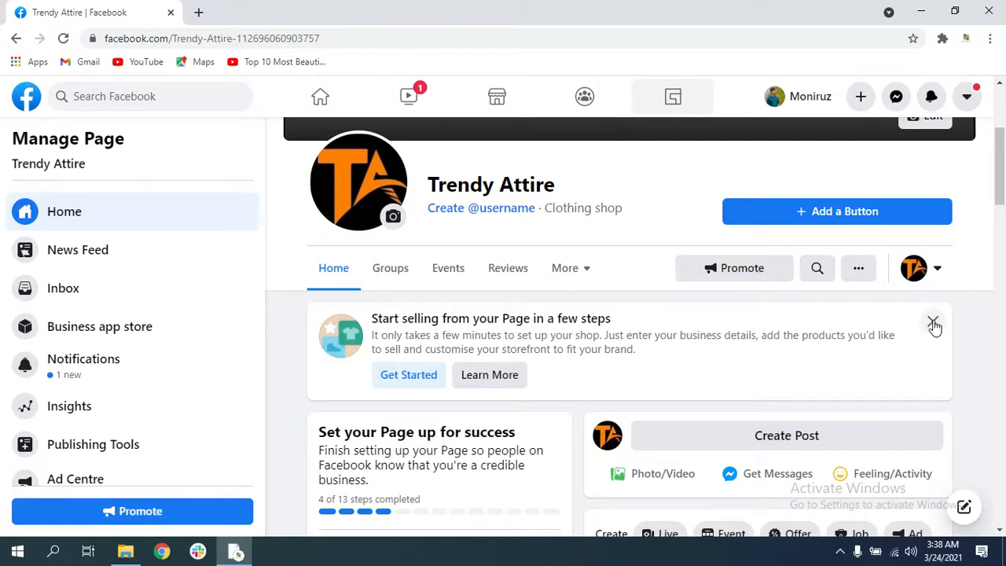
scroll(371, 417, down, 1)
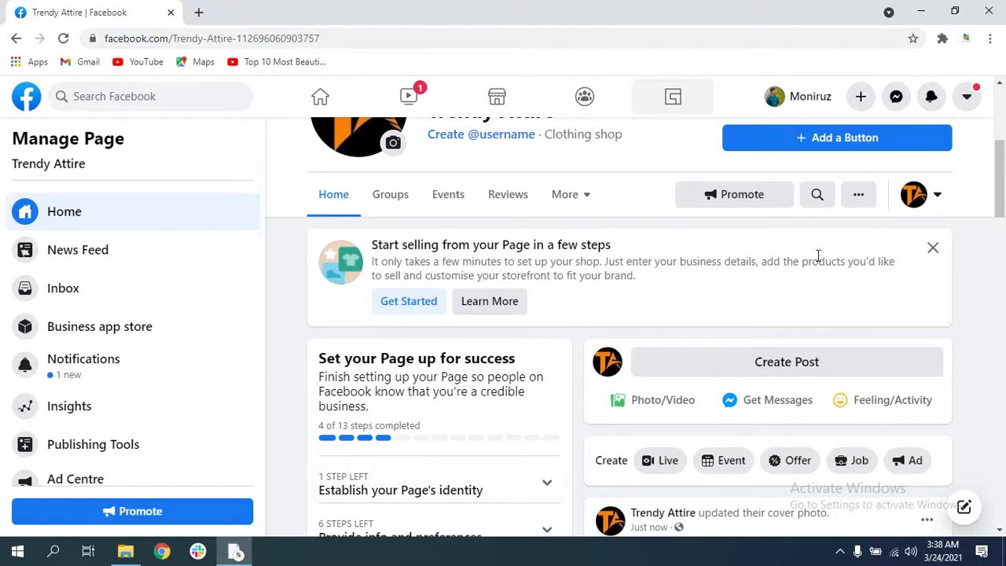
click(934, 250)
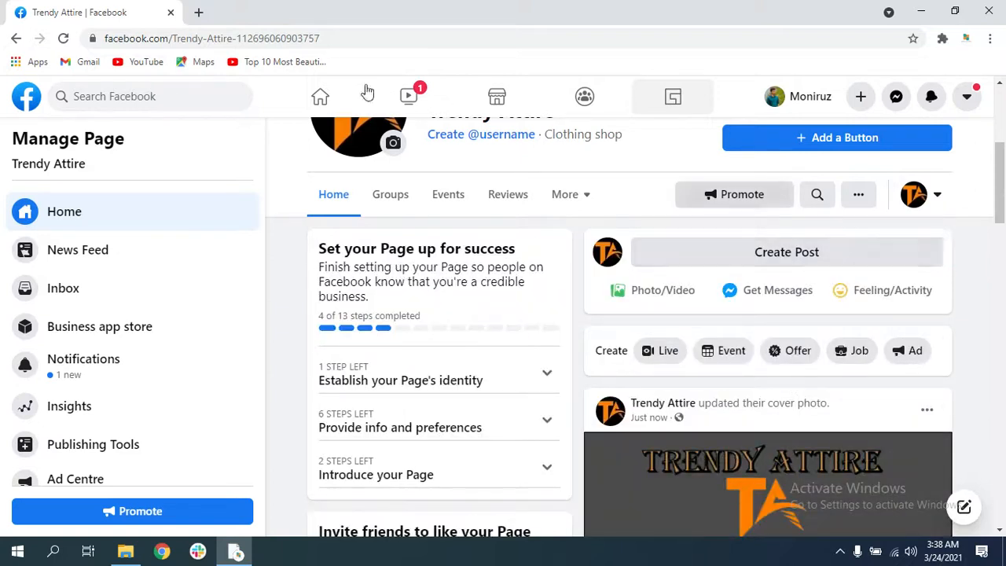
Copy the Trendy Attire Page's web address, open it in a new browser tab to check the link, and close that tab
drag(334, 39, 104, 29)
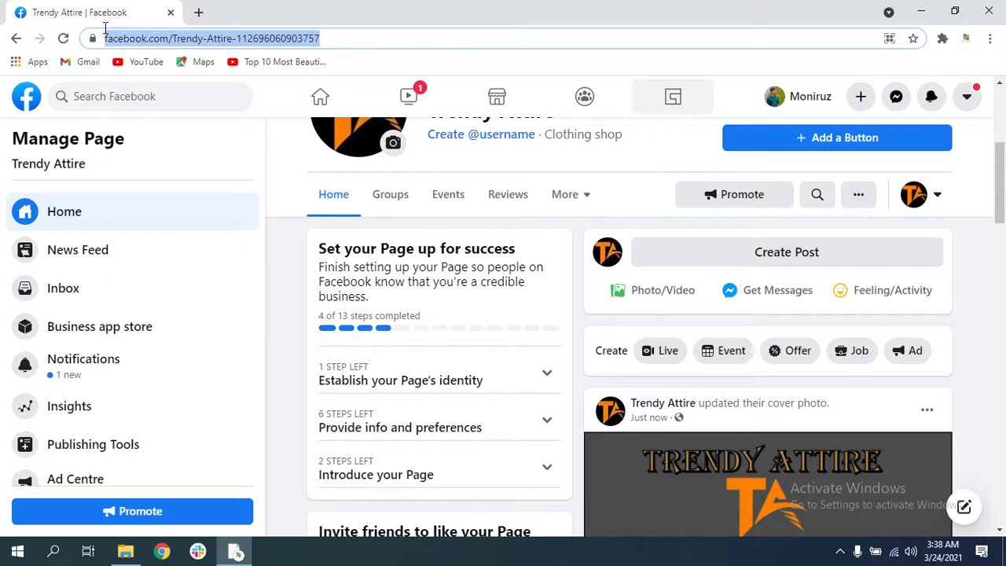
right_click(139, 37)
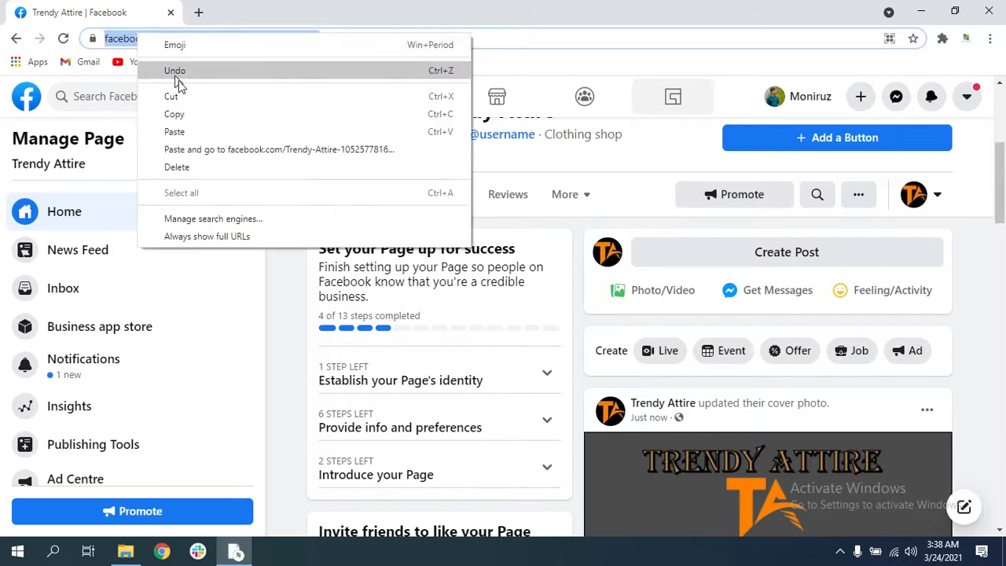
click(185, 115)
click(198, 13)
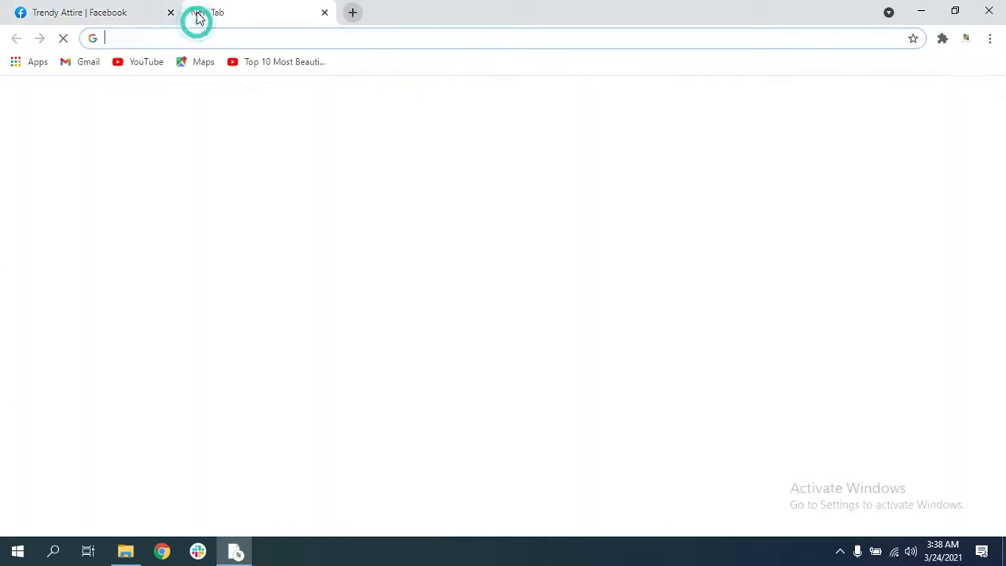
key(ctrl+v)
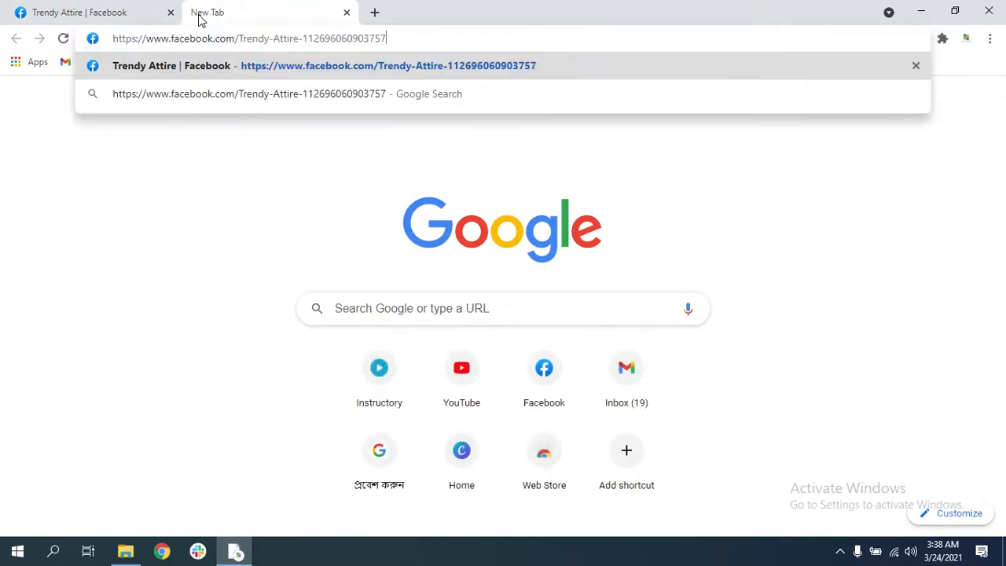
key(Return)
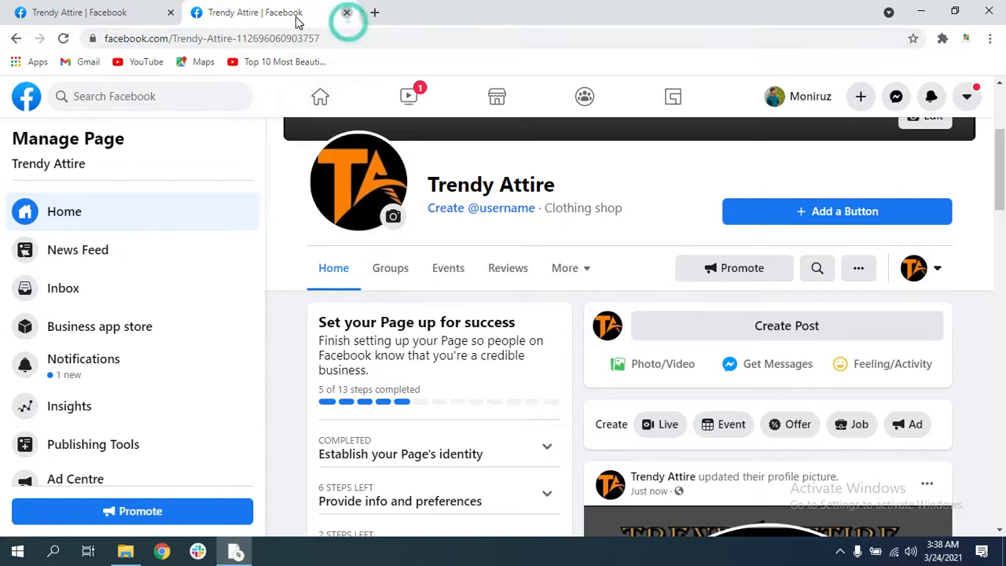
click(346, 12)
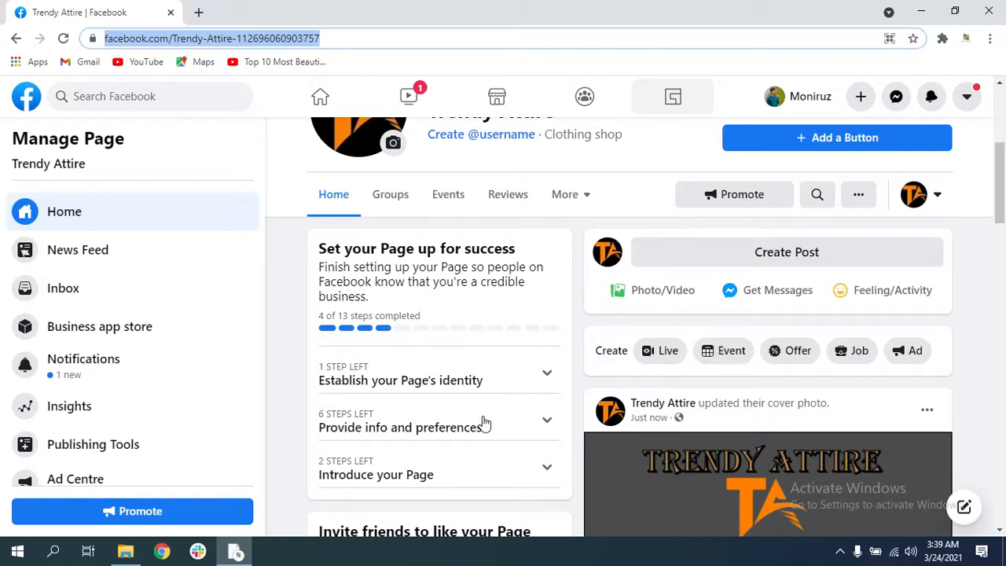
Open the Page's settings and review the General options down to Remove Page
scroll(499, 386, down, 1)
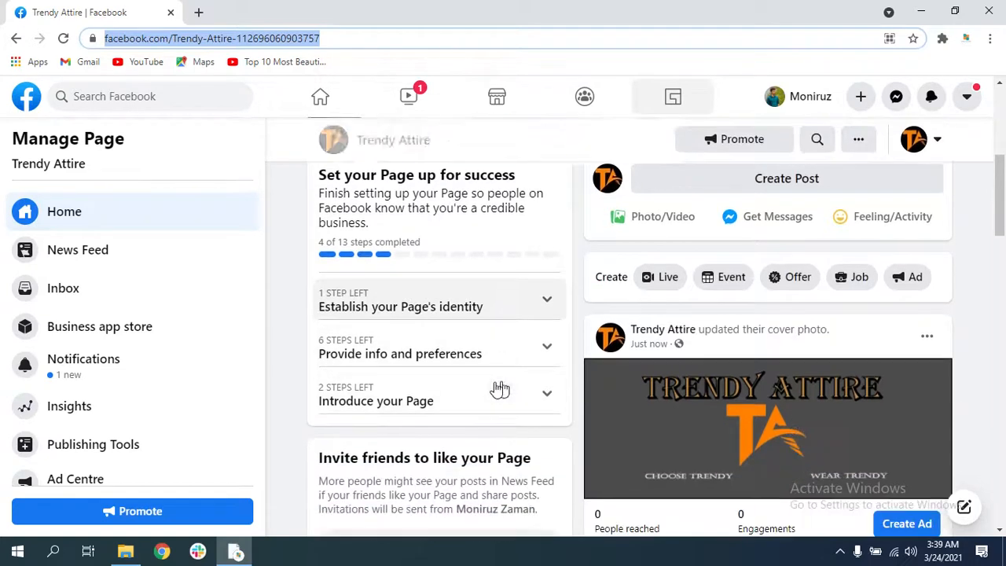
scroll(484, 353, down, 1)
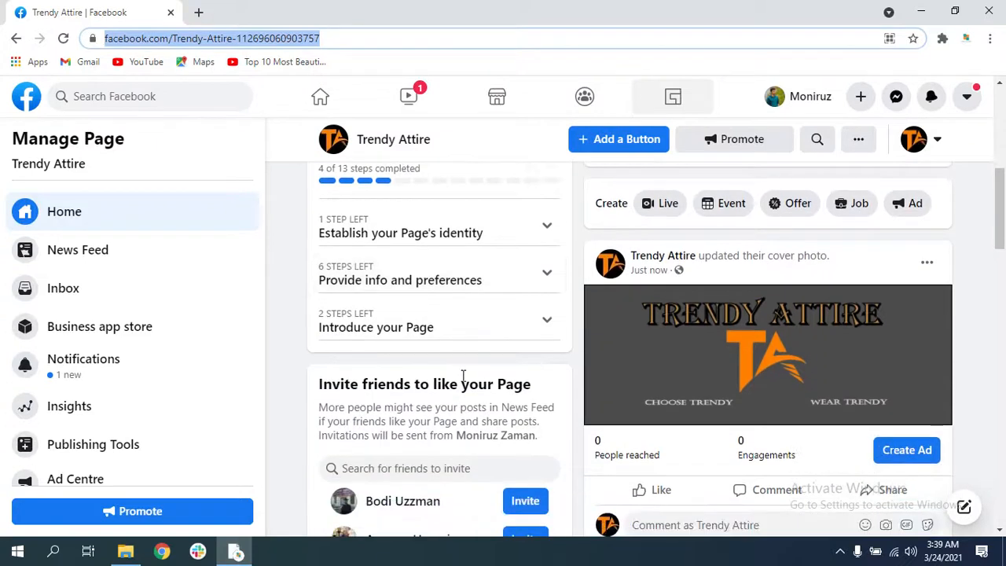
scroll(462, 377, down, 1)
scroll(462, 378, down, 1)
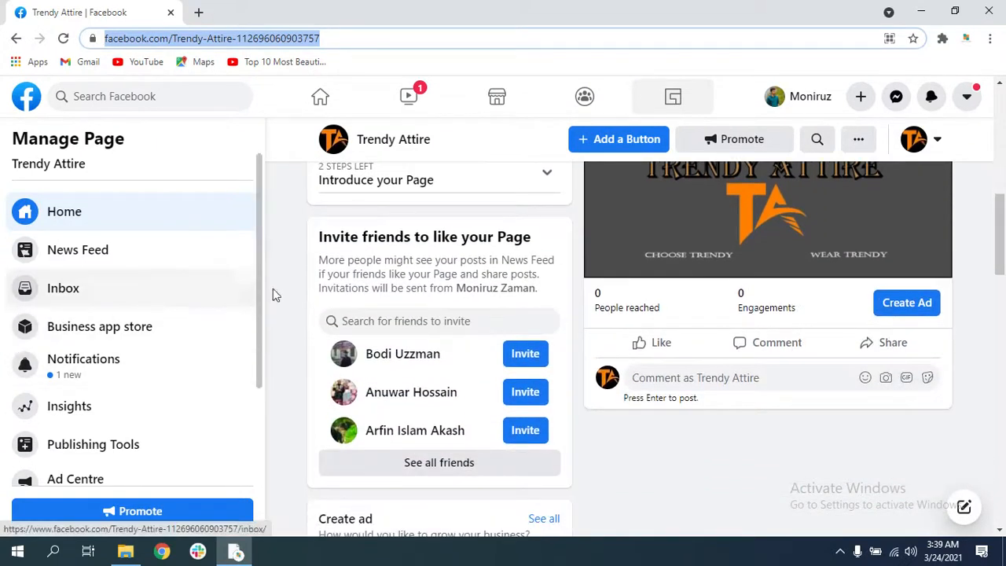
scroll(78, 386, down, 2)
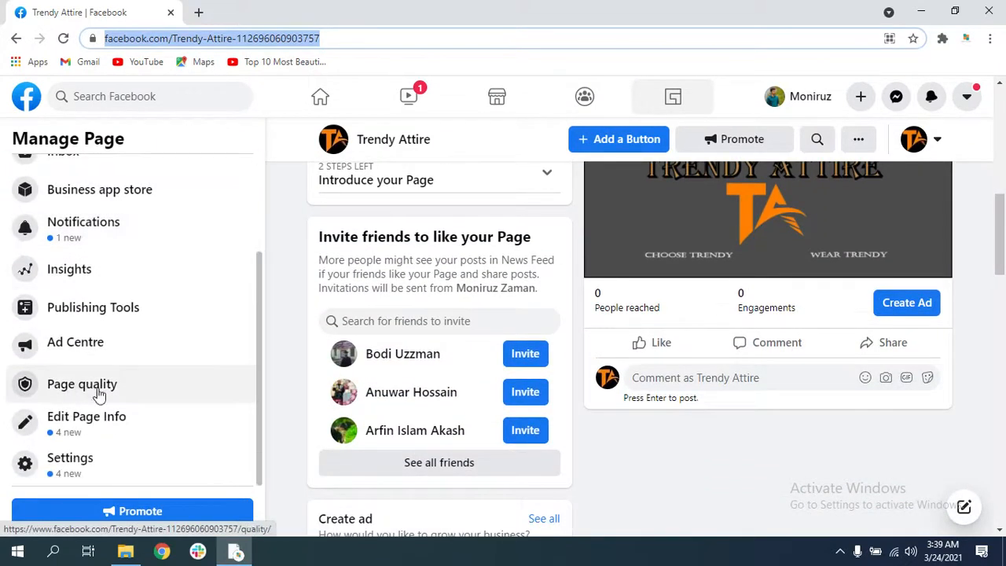
click(69, 466)
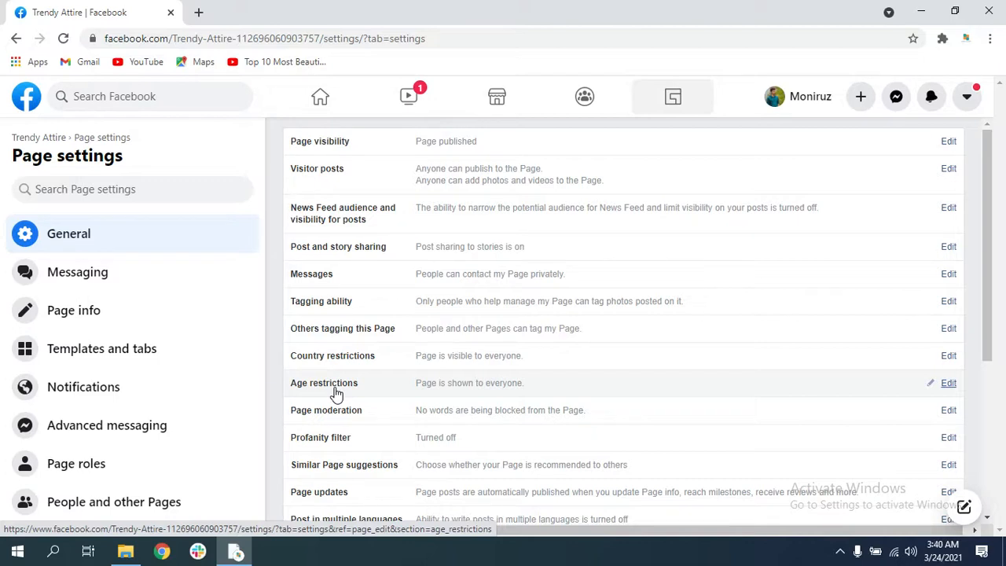
scroll(359, 433, down, 1)
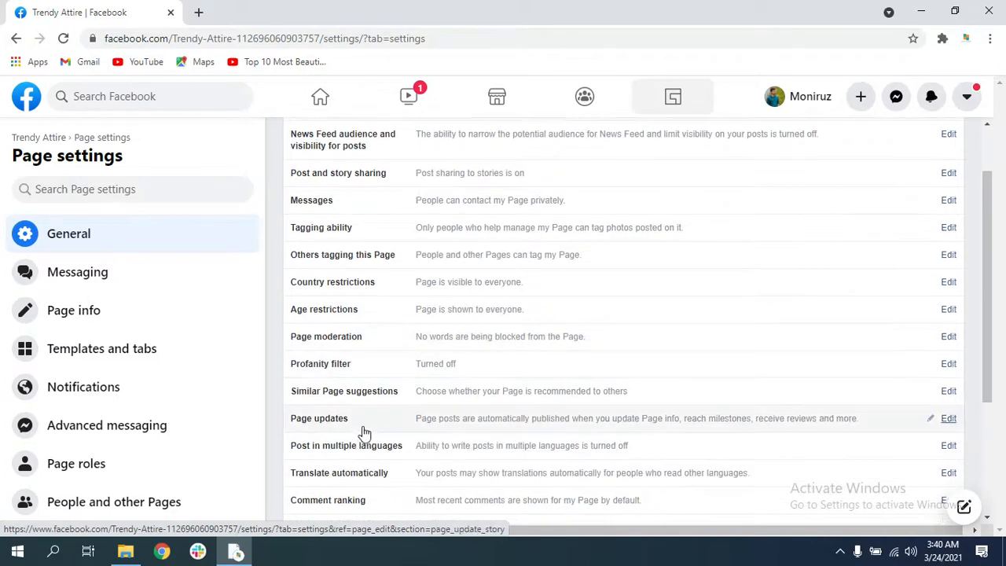
scroll(365, 429, down, 2)
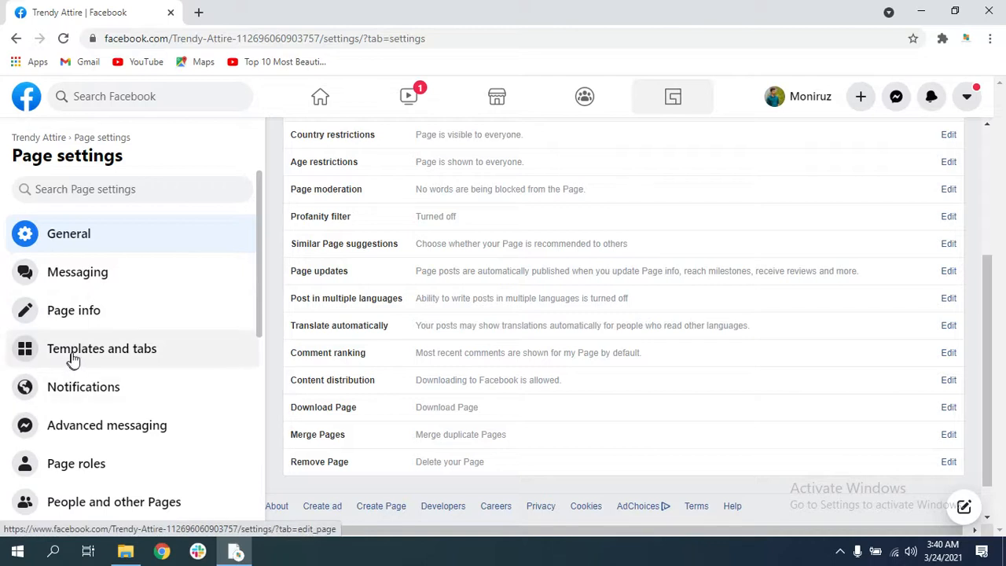
Open the Page info for editing, try to set the username to trendyattire500, and dismiss the resulting message
click(96, 314)
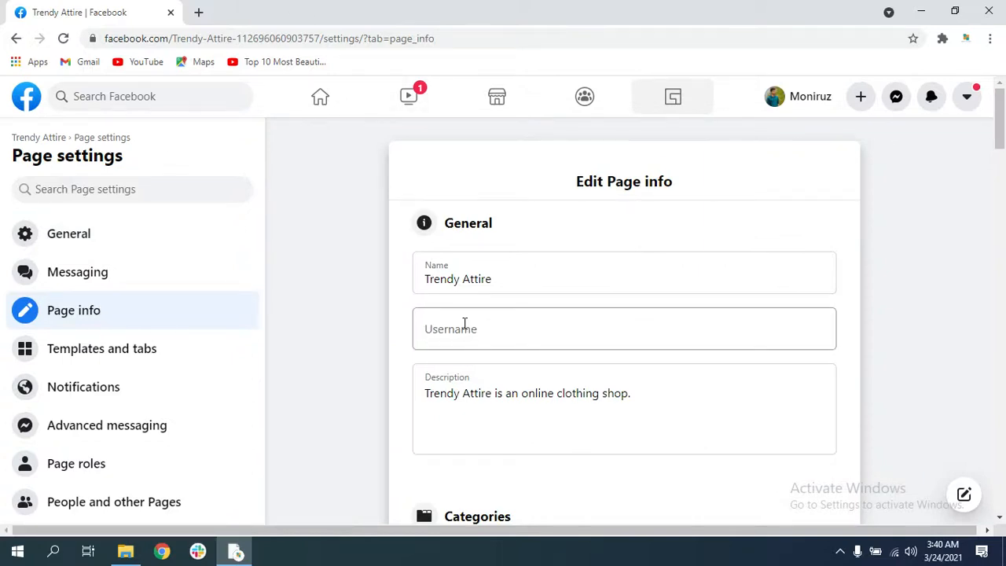
click(446, 344)
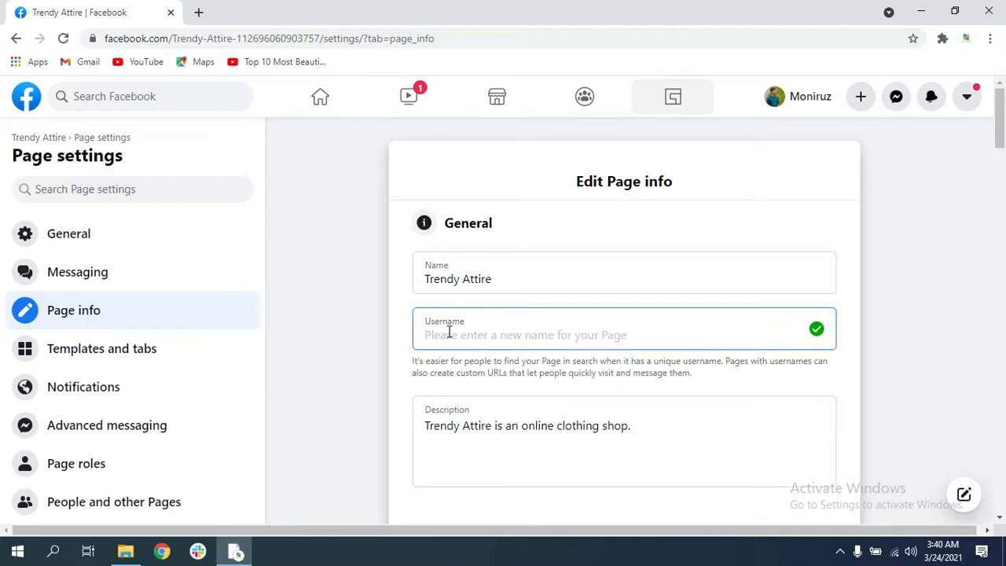
text(trendyattire)
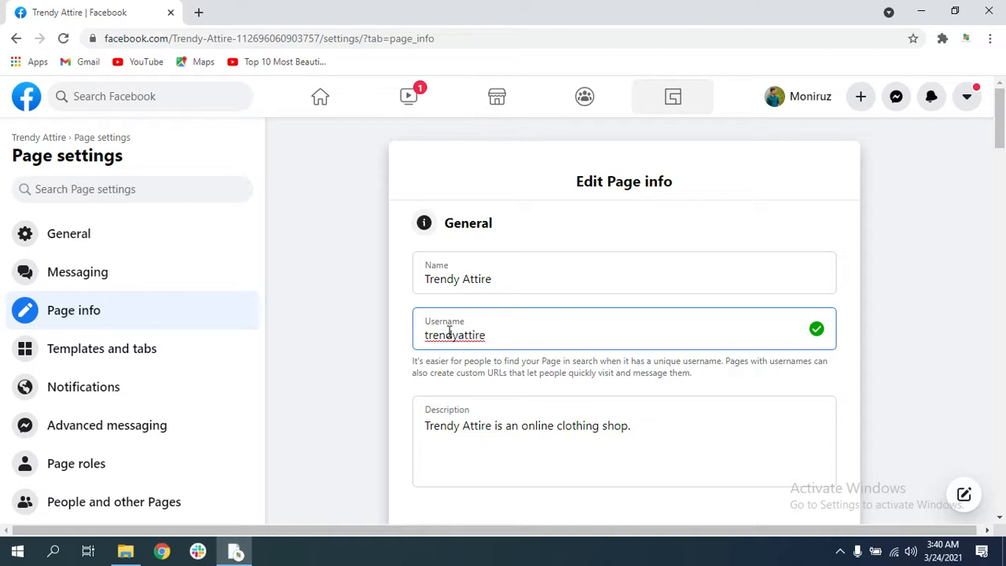
text(500)
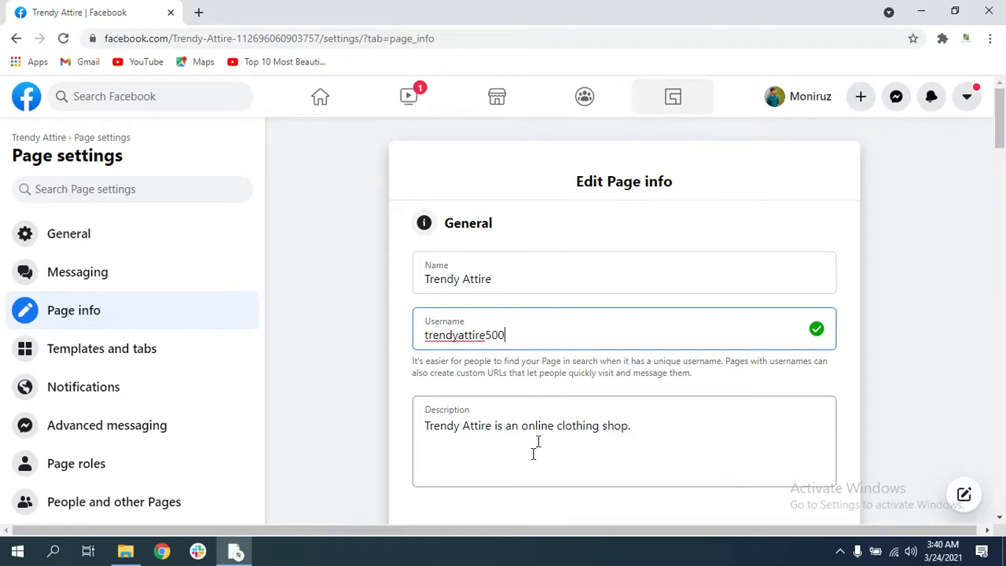
scroll(539, 451, down, 2)
scroll(517, 392, down, 4)
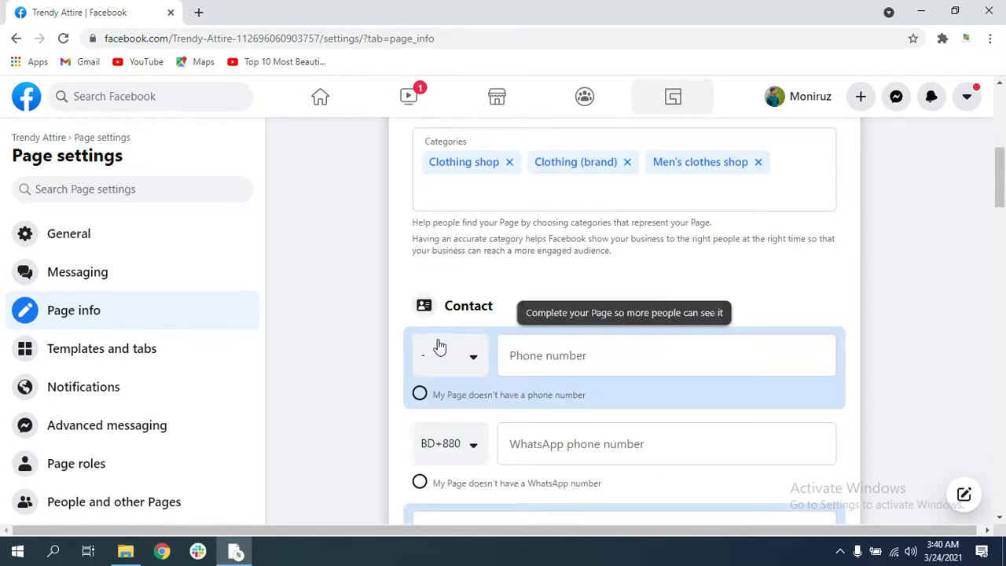
click(474, 360)
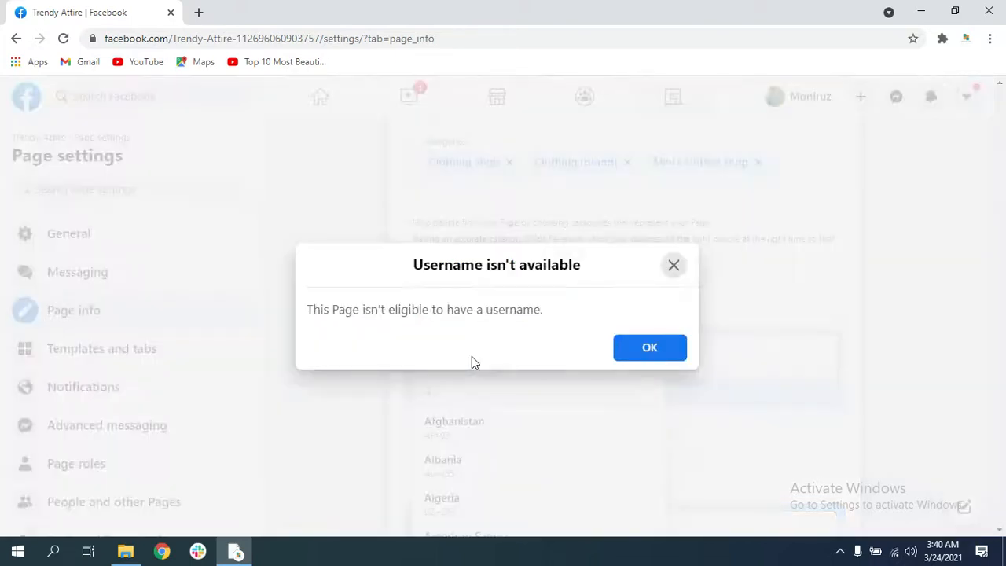
click(630, 352)
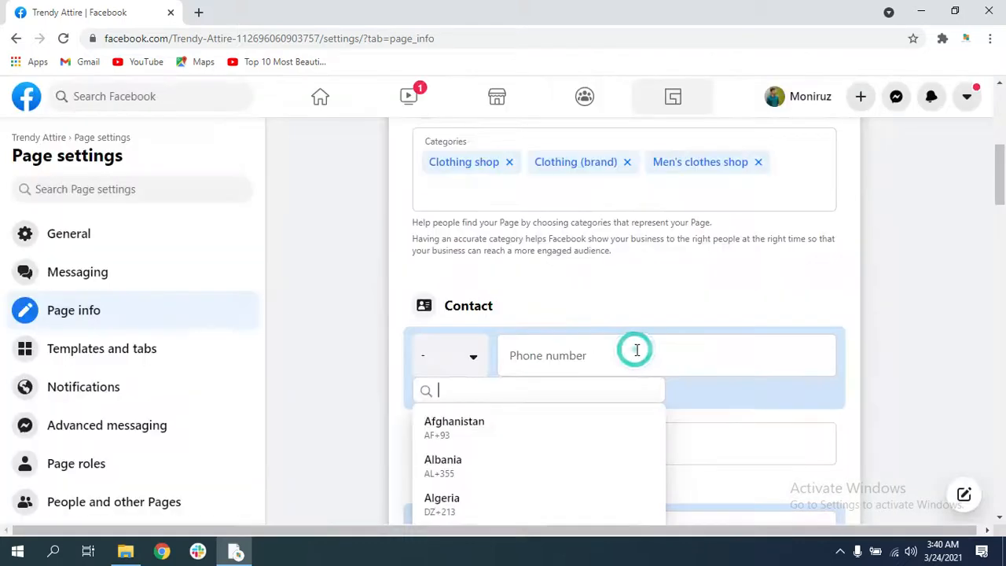
scroll(514, 317, up, 3)
scroll(559, 236, up, 2)
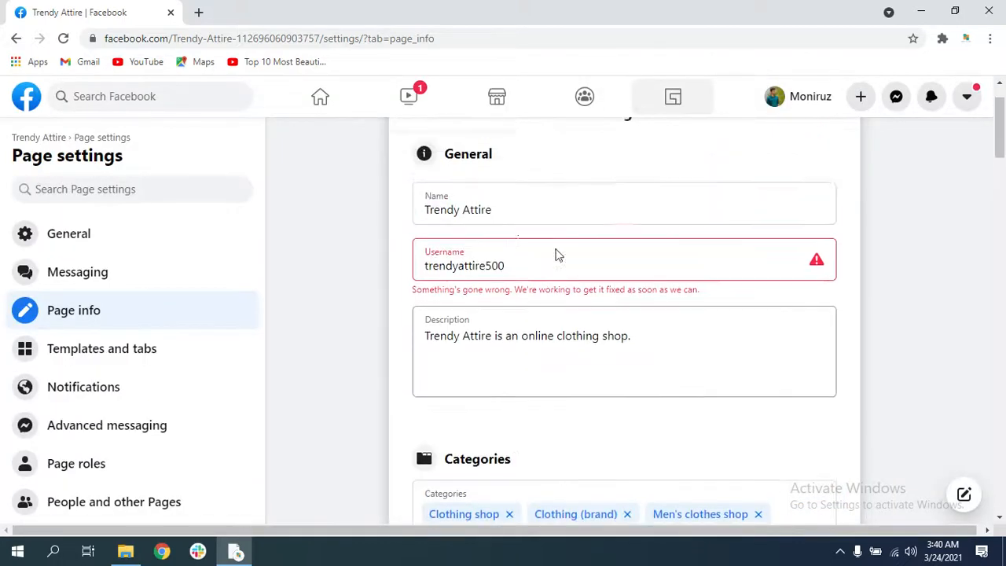
Set the country code of the contact phone number to Bangladesh (BD+880) and activate the phone number entry
scroll(550, 318, down, 2)
scroll(538, 383, down, 2)
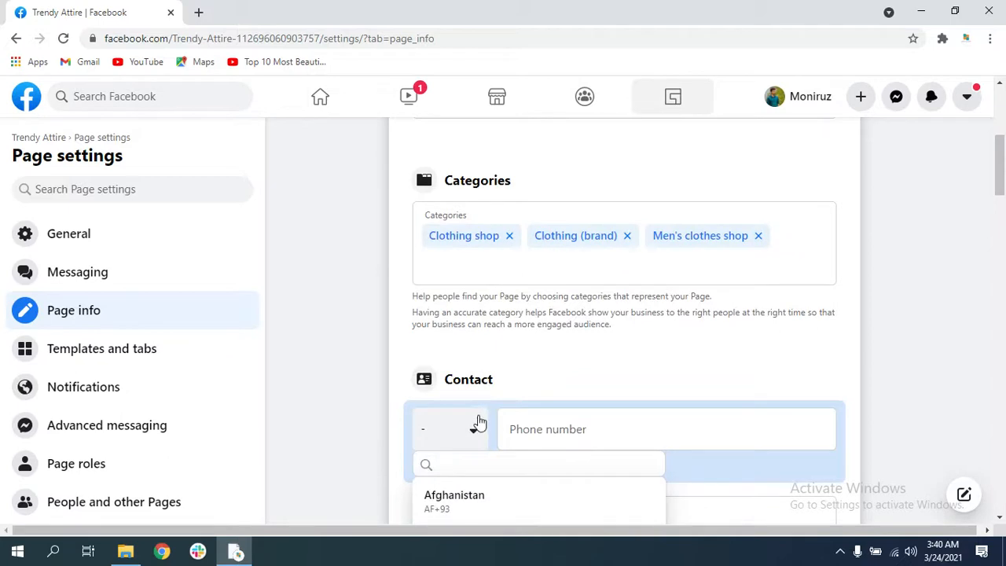
scroll(474, 440, down, 1)
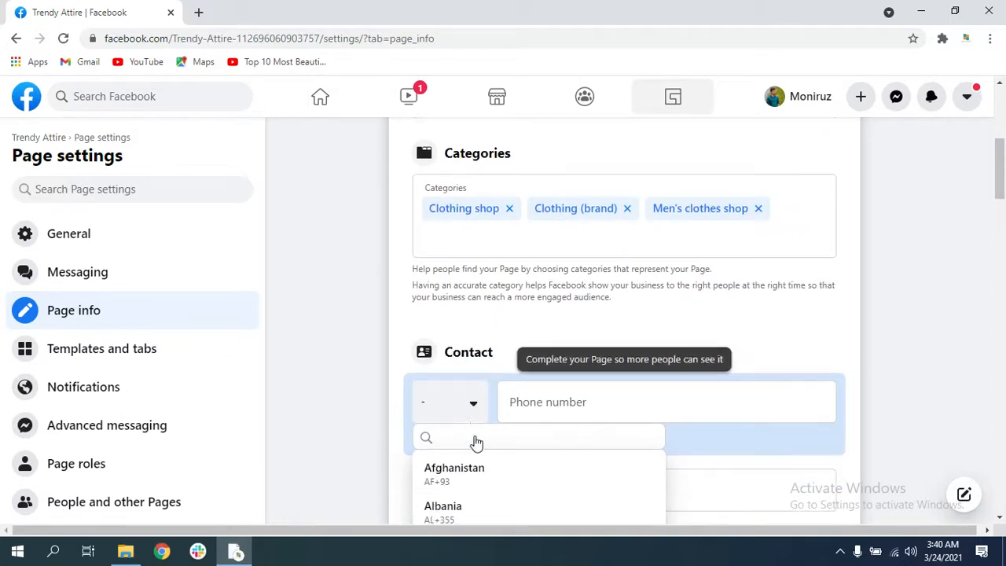
scroll(461, 478, down, 3)
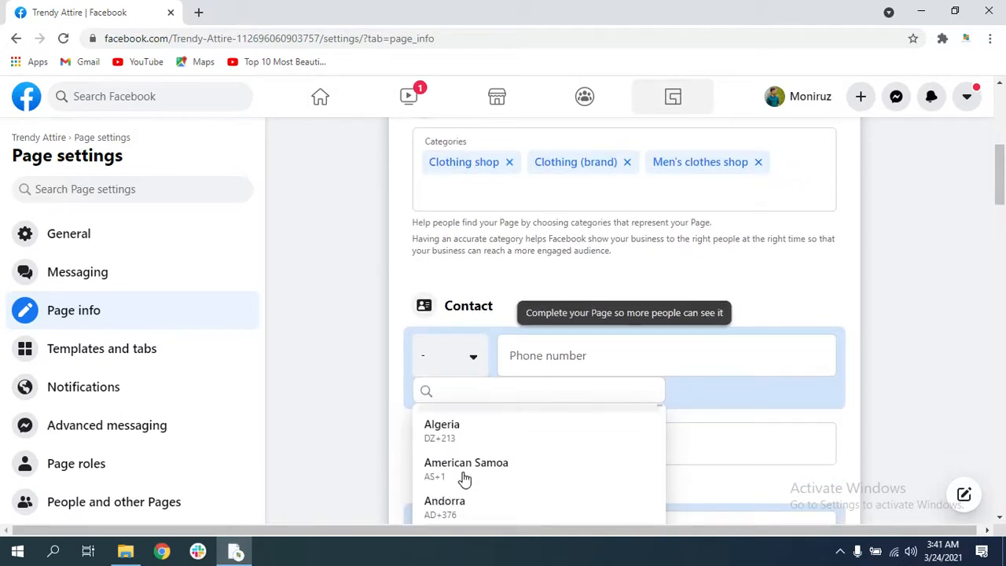
scroll(464, 476, down, 4)
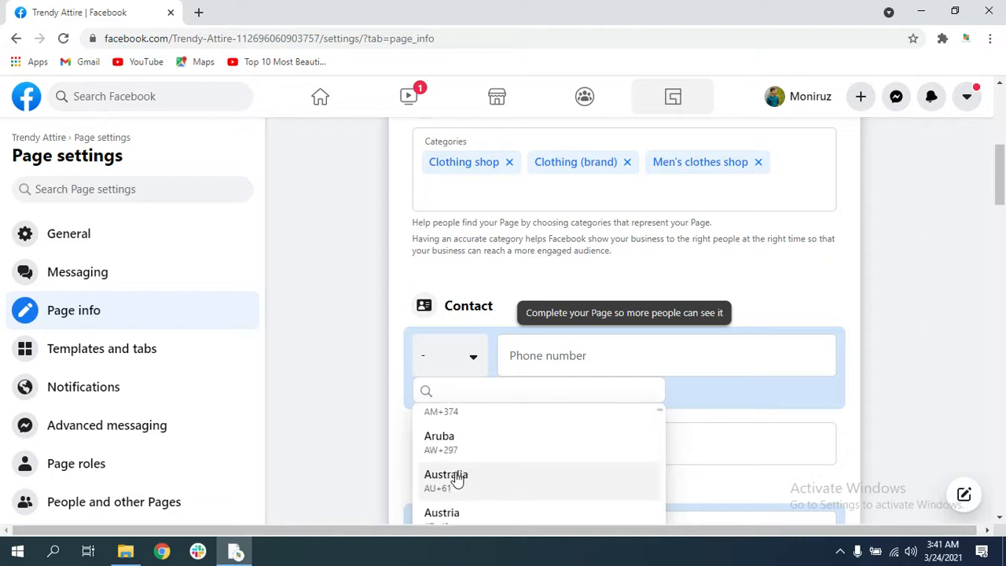
scroll(461, 487, down, 3)
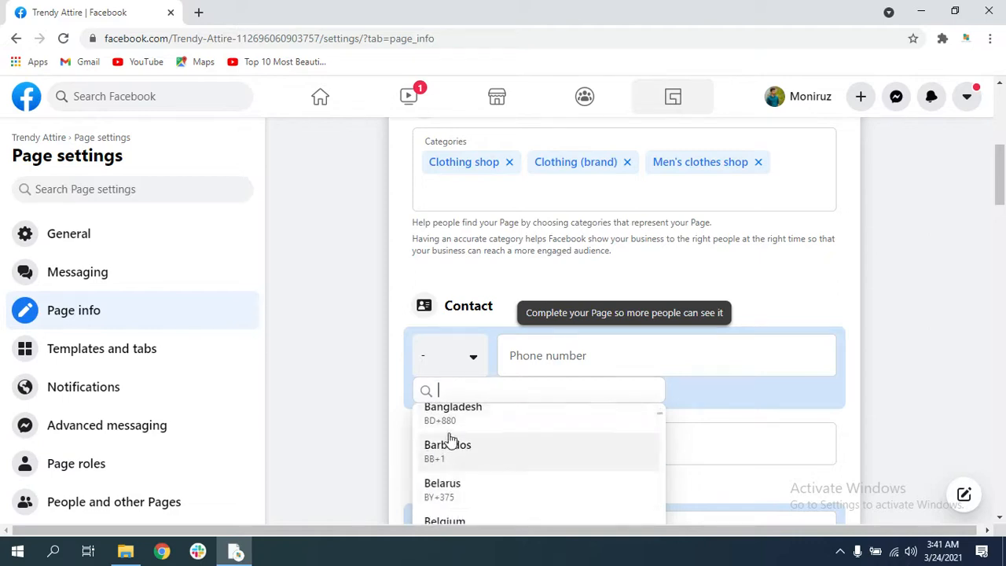
click(454, 420)
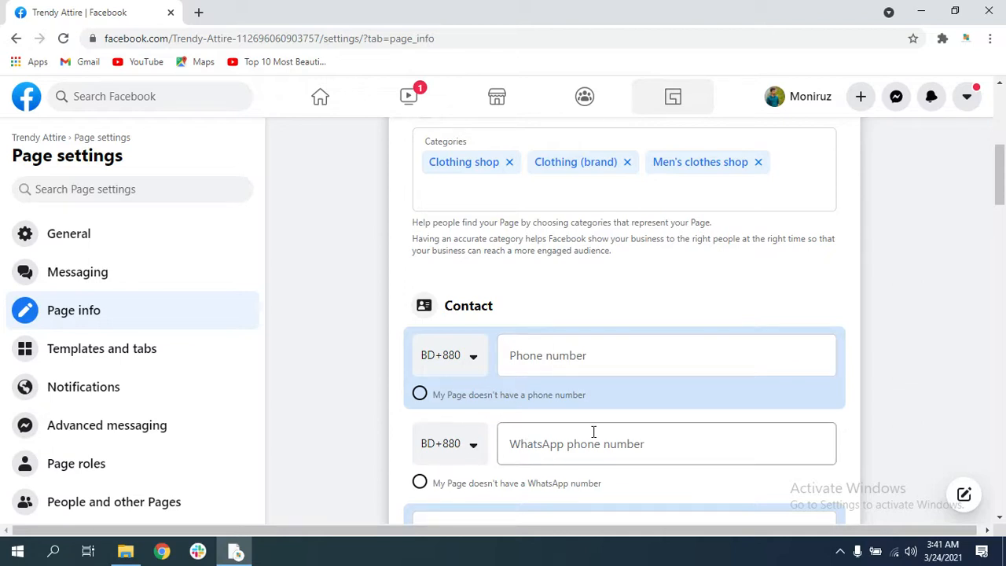
scroll(594, 432, down, 1)
click(569, 284)
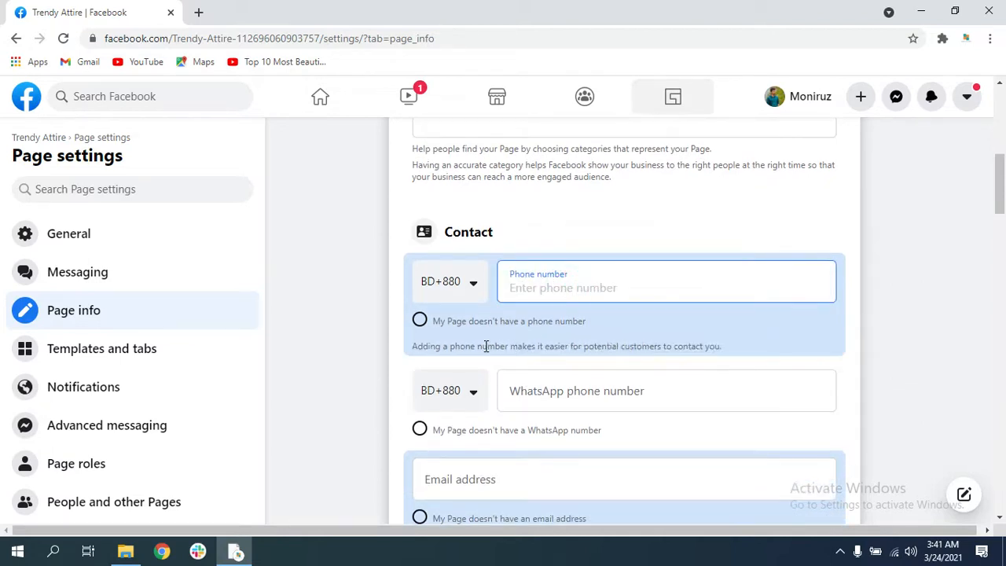
Mark the Page as having no WhatsApp number and confirm disconnecting the WhatsApp account
scroll(472, 388, down, 1)
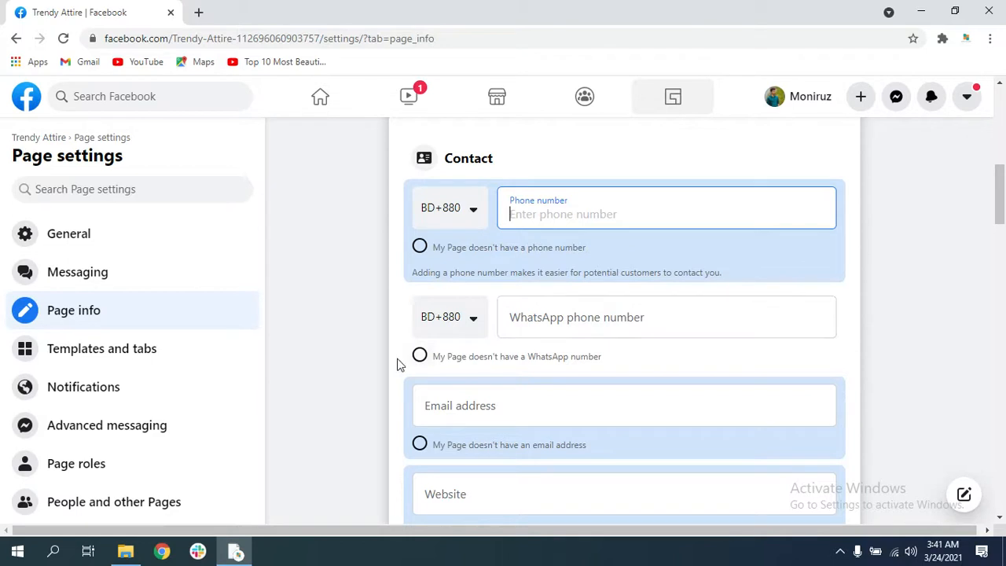
click(418, 338)
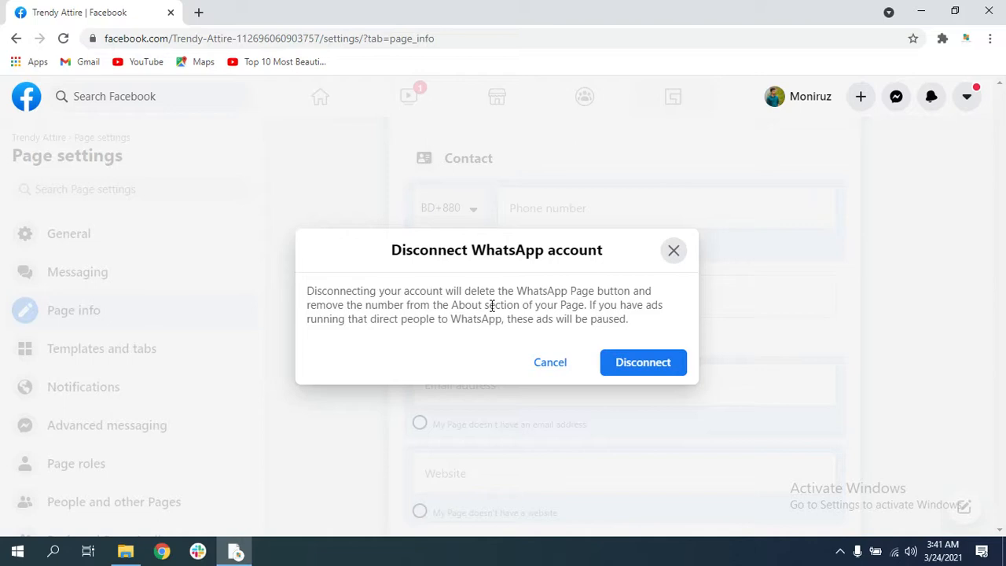
click(640, 370)
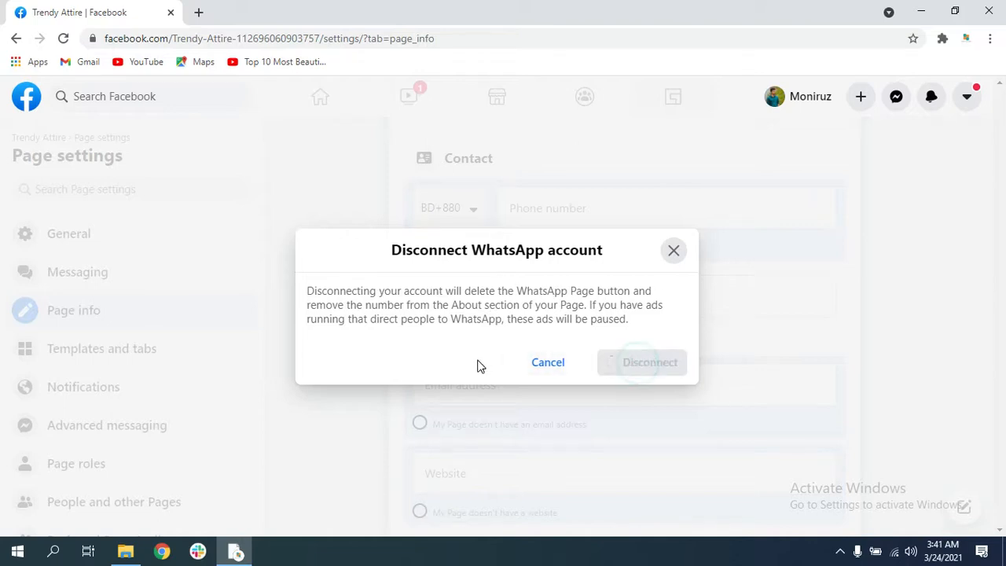
Mark the Page's contact details as having no website and no email address
scroll(477, 363, down, 1)
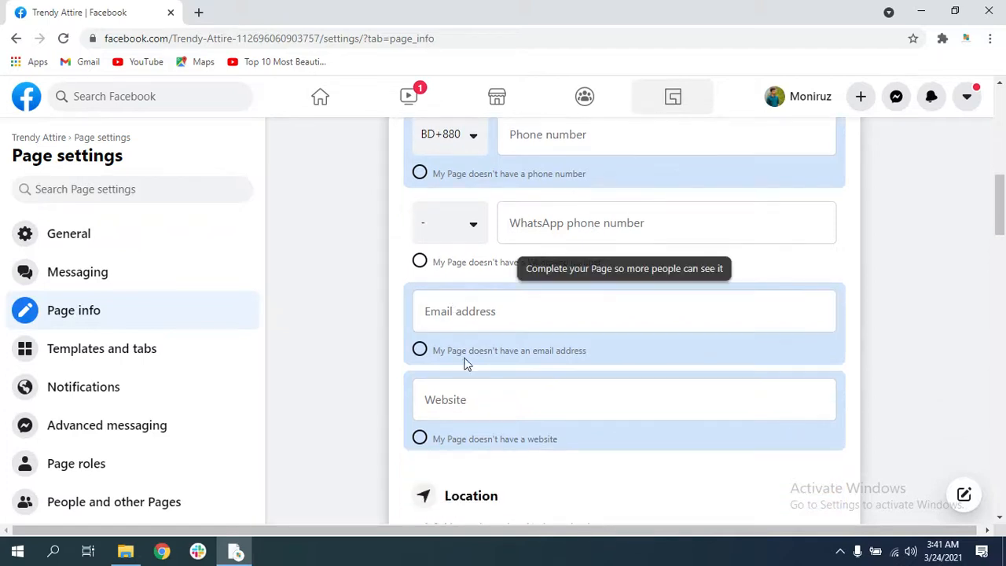
scroll(465, 363, down, 1)
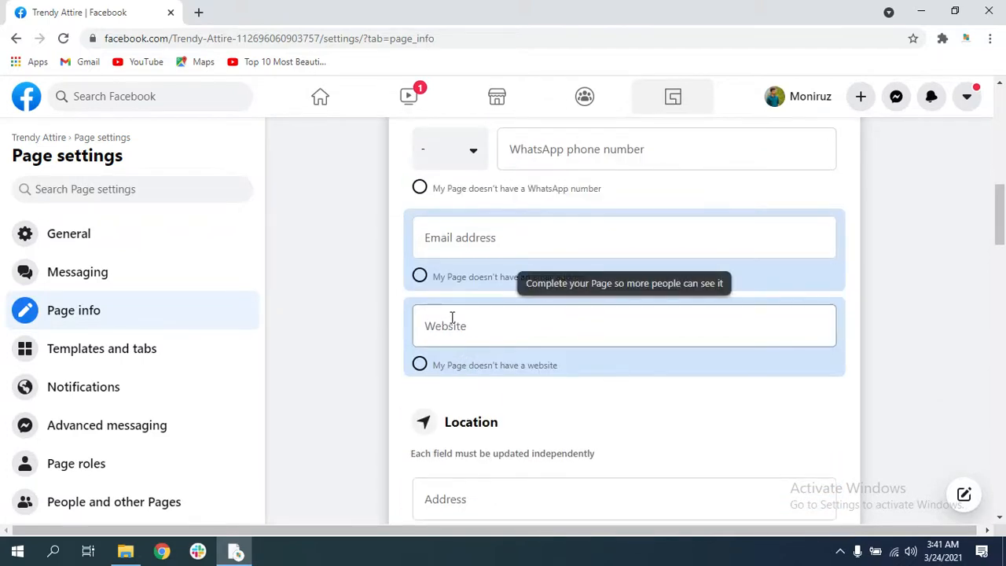
click(420, 366)
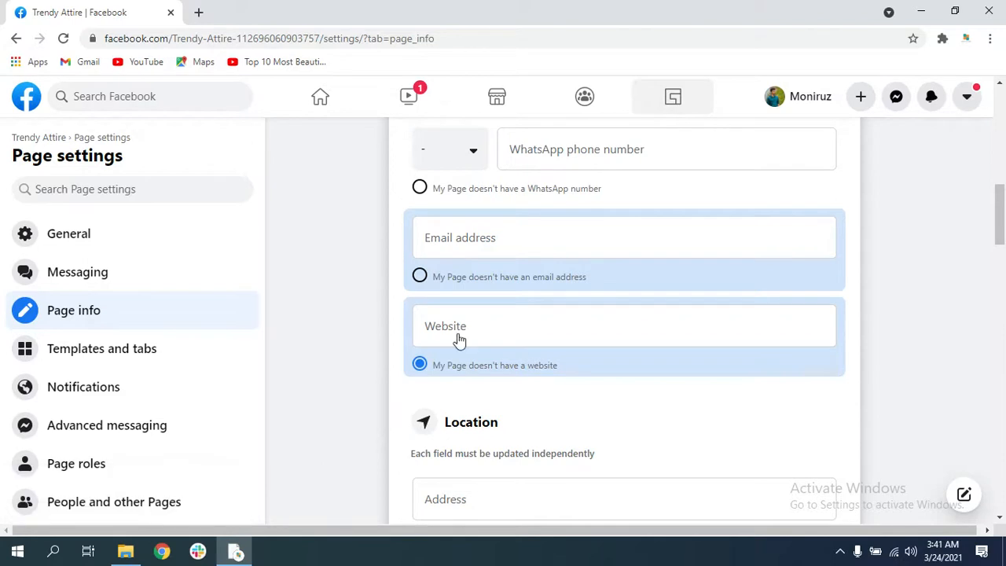
click(420, 276)
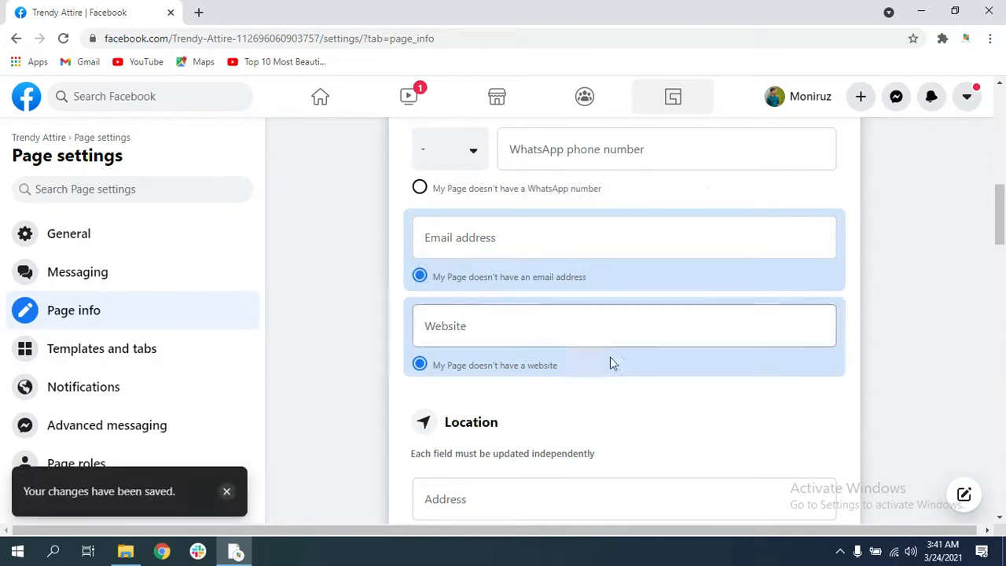
Mark the Page as having no location in the Location section of the Page info
scroll(618, 375, down, 2)
scroll(517, 432, up, 2)
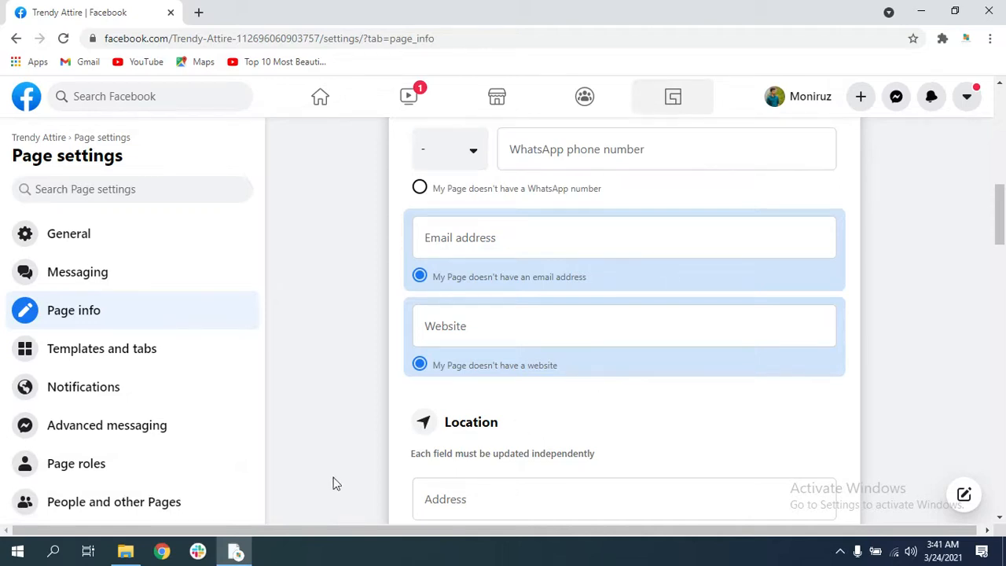
scroll(526, 386, down, 3)
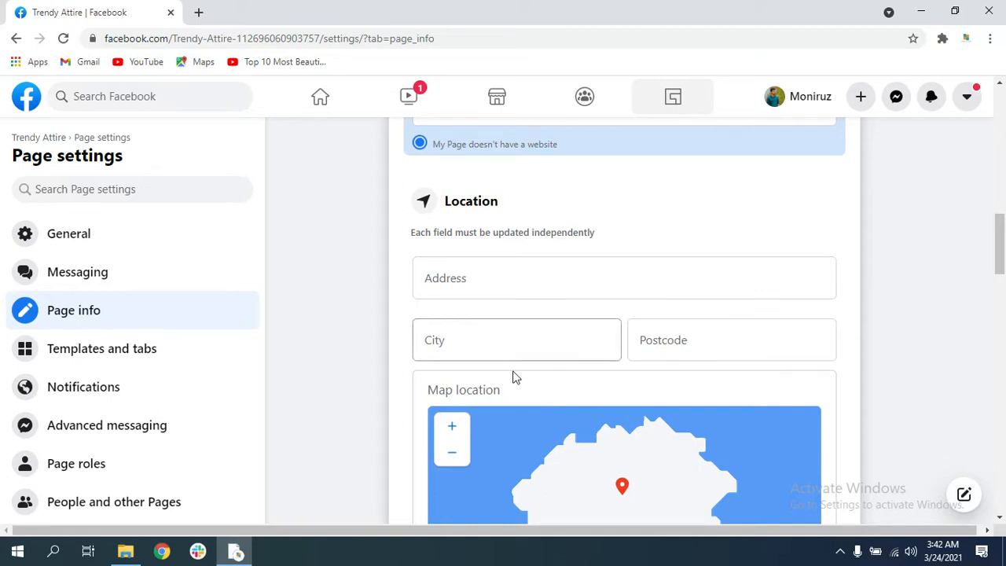
scroll(514, 378, down, 1)
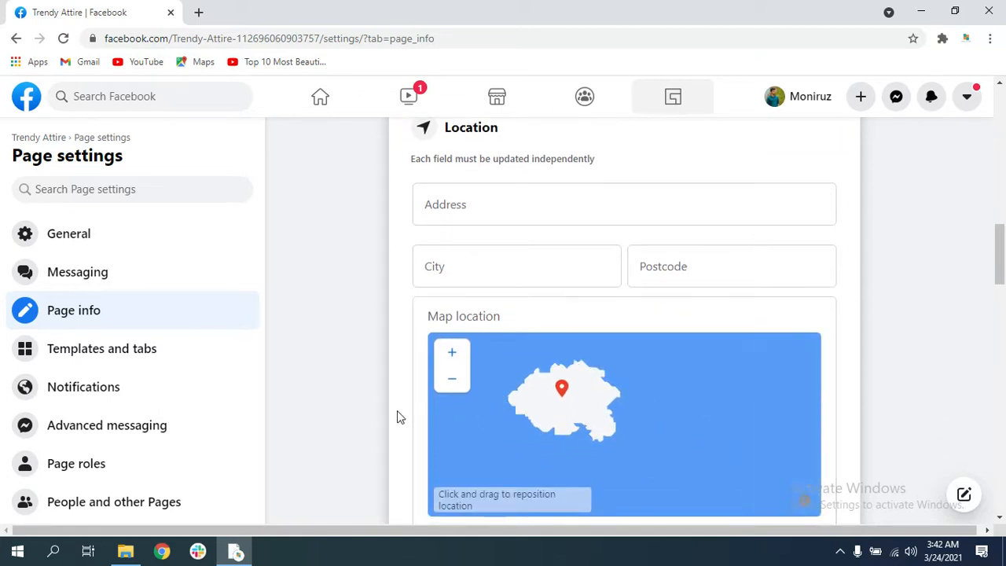
scroll(403, 416, down, 2)
scroll(418, 420, down, 1)
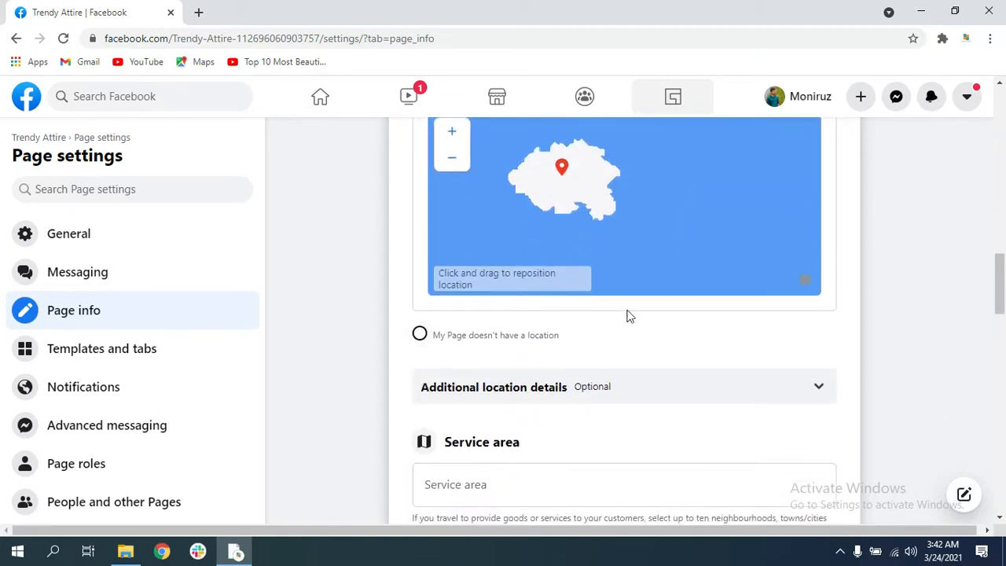
click(422, 343)
Activate the Service area entry, and set the Page's hours to Open during selected hours
scroll(555, 404, down, 1)
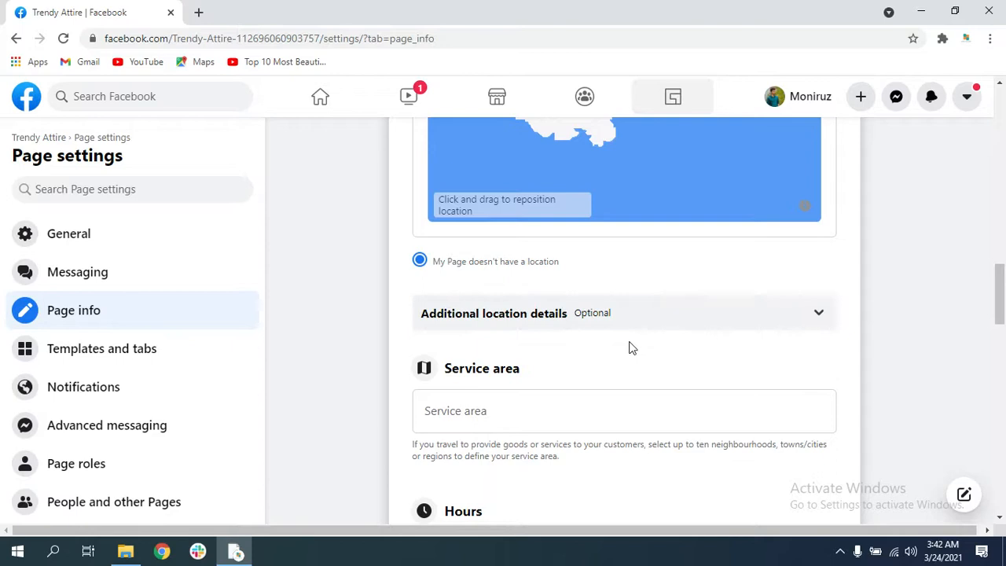
scroll(632, 349, down, 1)
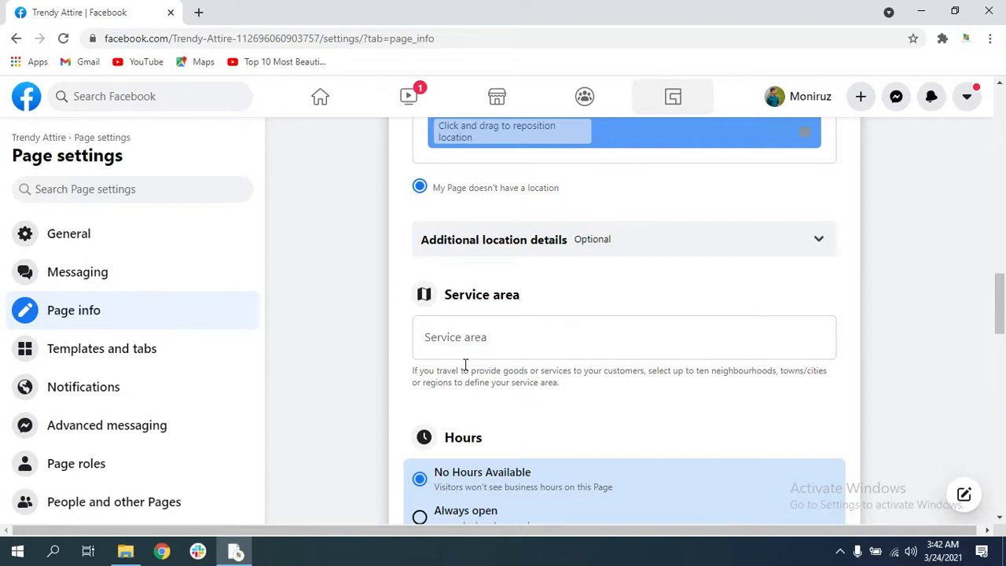
click(491, 337)
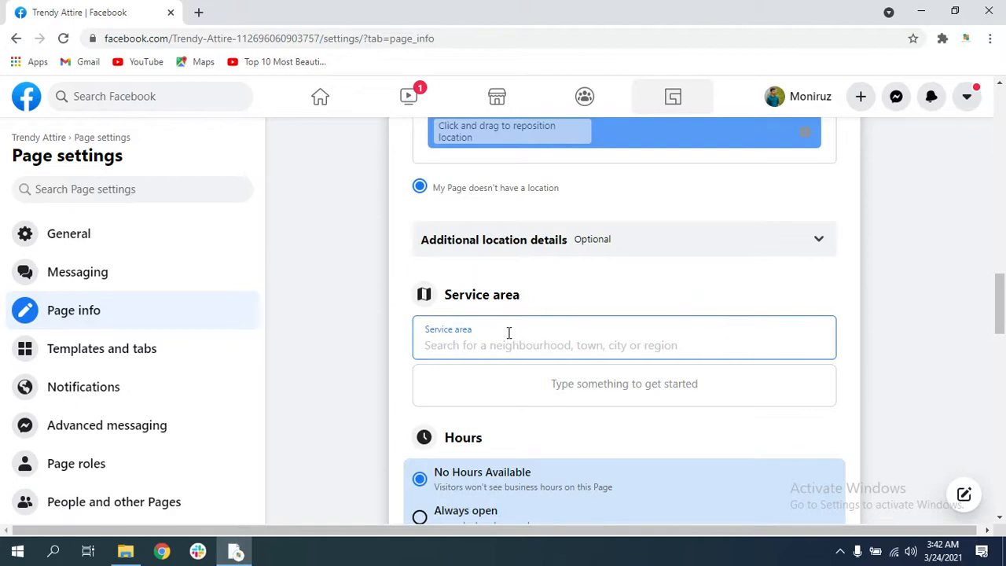
scroll(564, 350, down, 2)
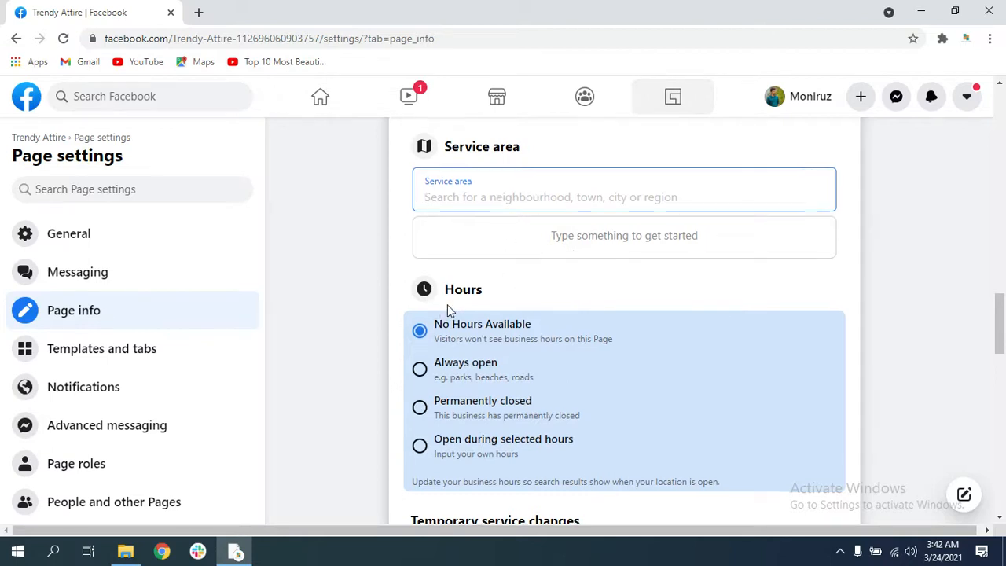
scroll(447, 306, down, 1)
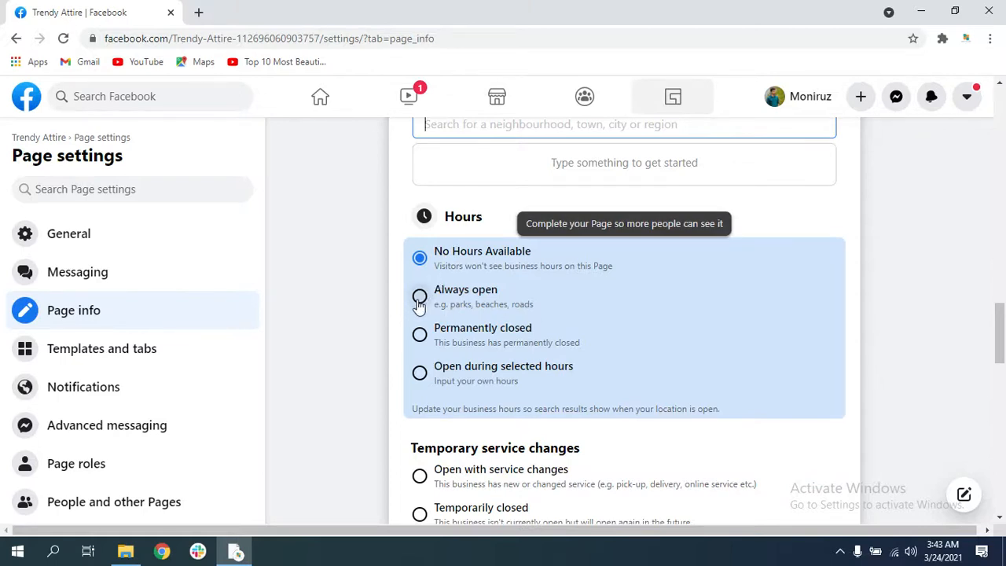
click(421, 374)
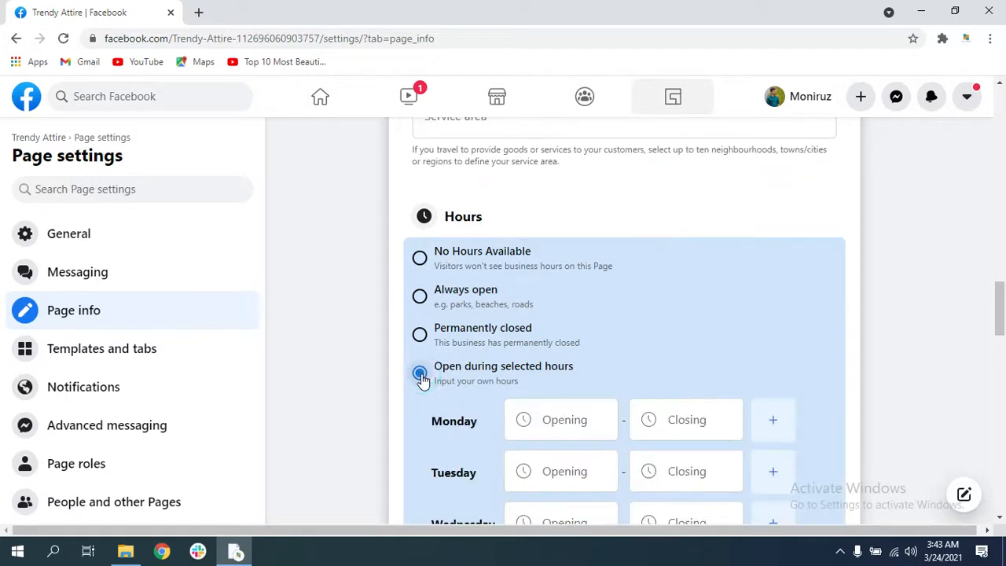
Open Monday's opening time choices and browse the available times
scroll(463, 382, down, 2)
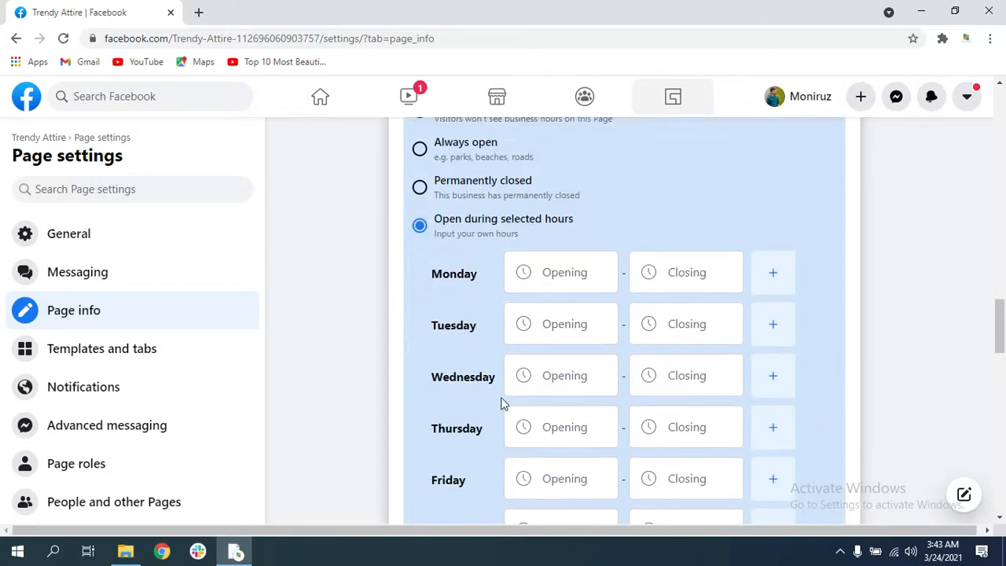
click(581, 271)
scroll(525, 423, down, 1)
scroll(525, 423, down, 8)
scroll(692, 330, down, 2)
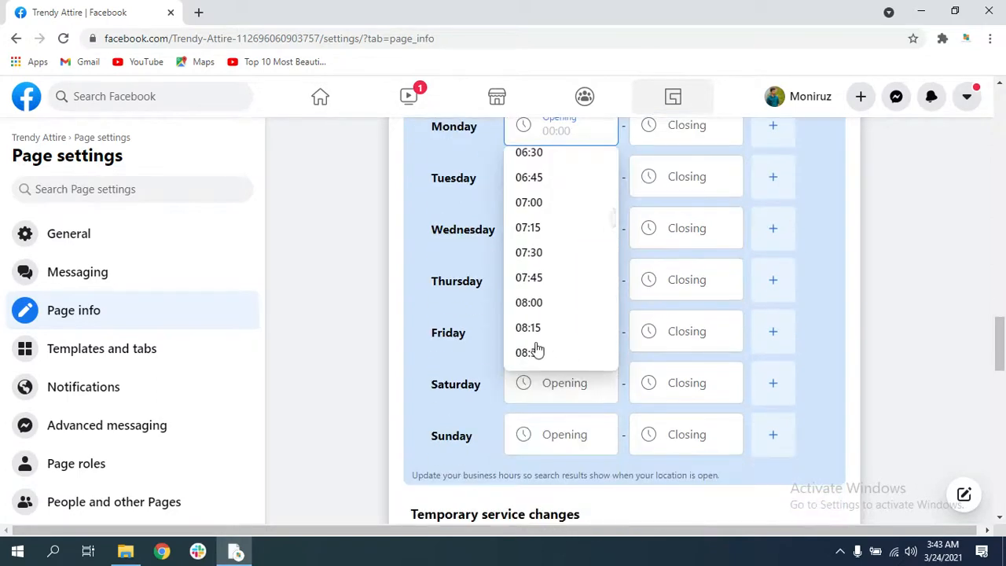
Examine the remaining Page info: temporary service changes, privacy policy, impressum, products, additional information, QR code and price range
scroll(491, 369, down, 2)
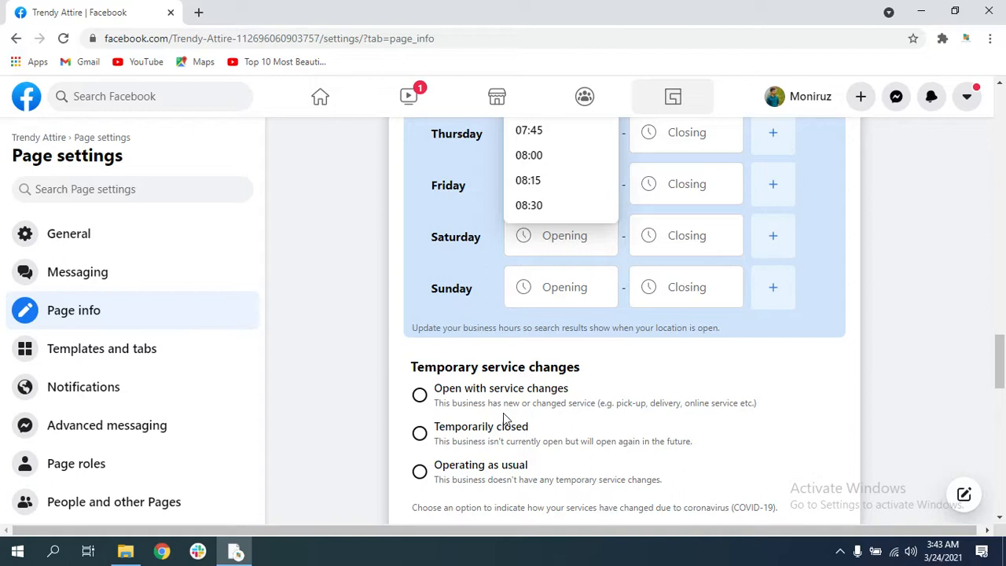
scroll(507, 416, down, 1)
scroll(476, 414, down, 2)
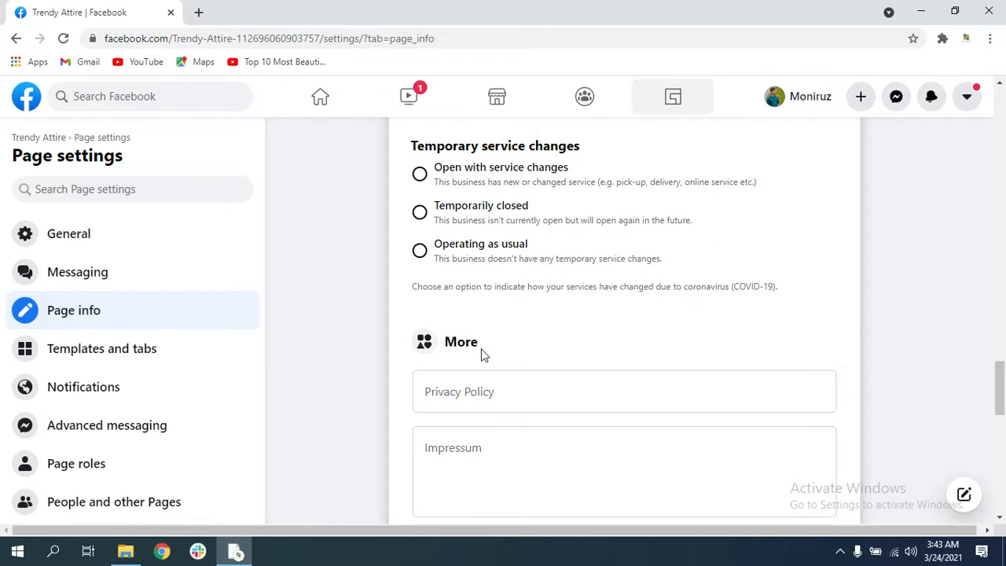
click(510, 390)
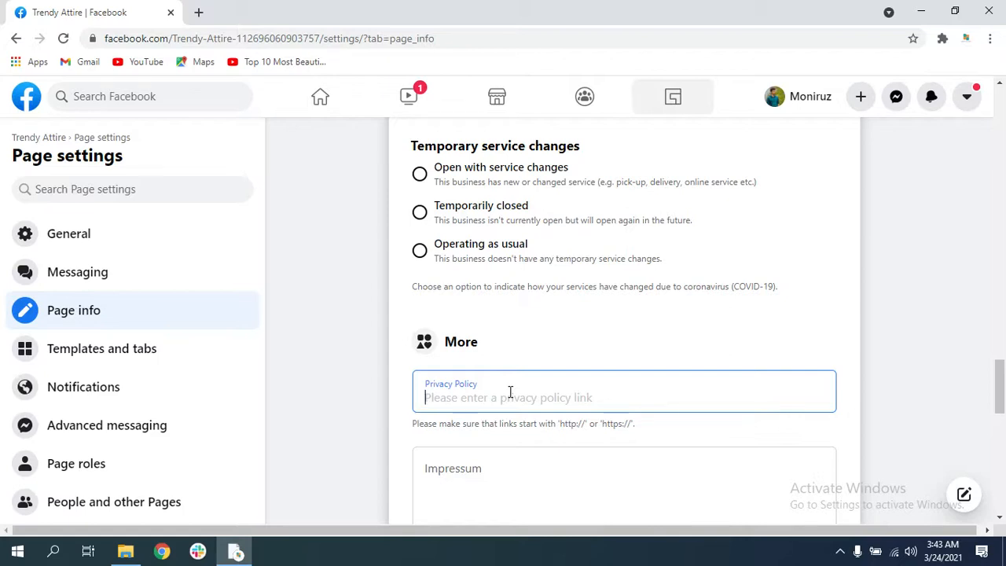
scroll(505, 461, down, 1)
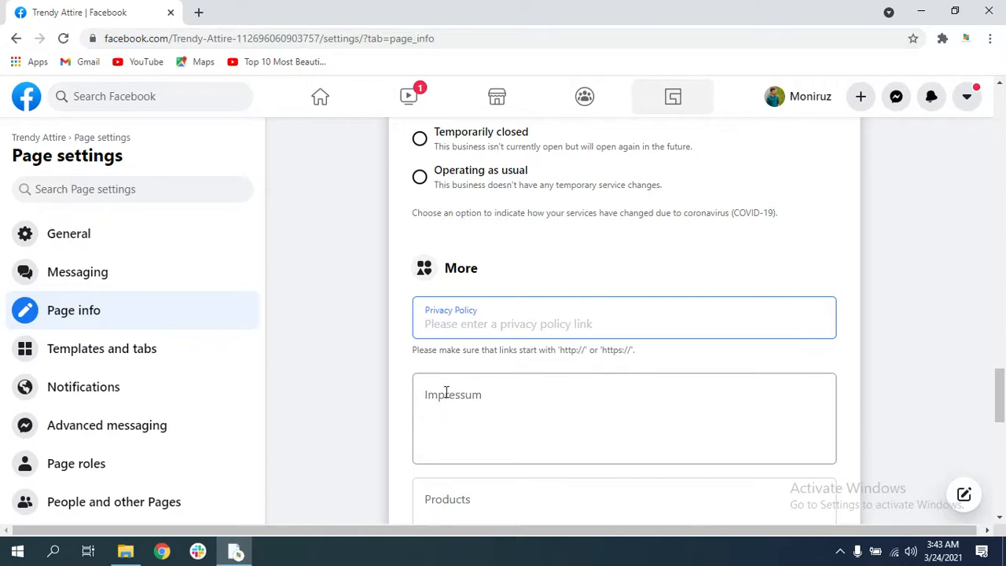
scroll(425, 424, down, 2)
click(444, 367)
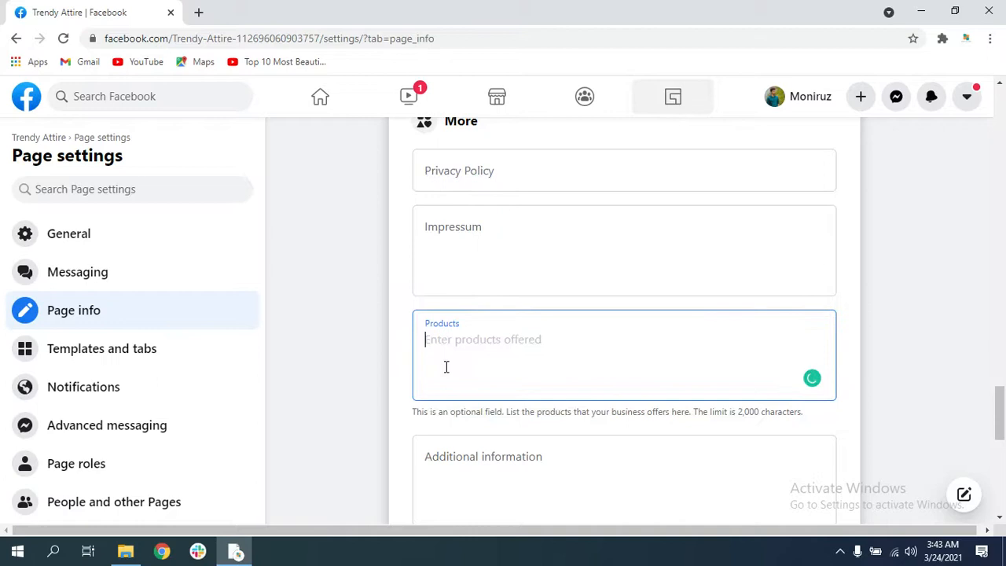
scroll(508, 382, down, 2)
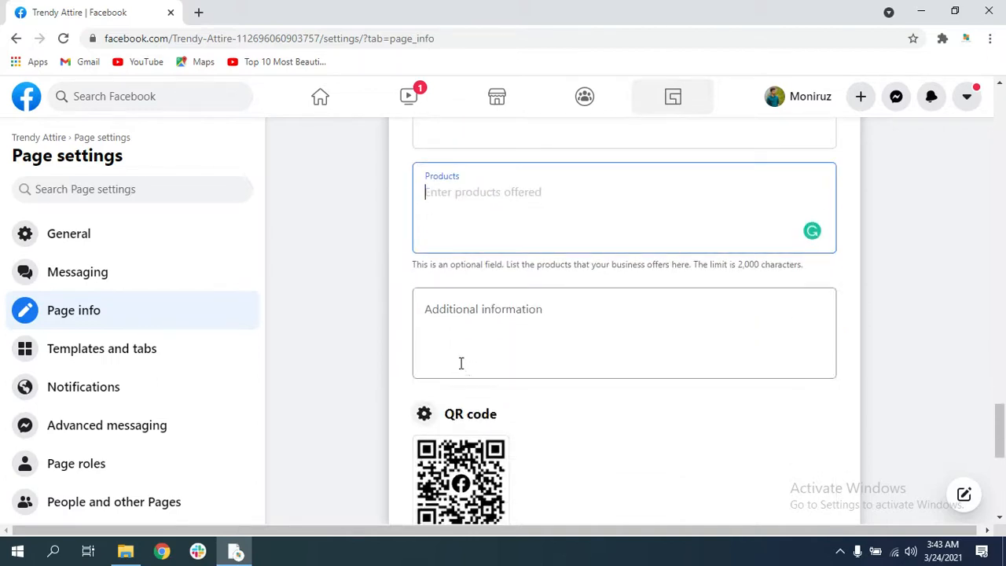
click(499, 305)
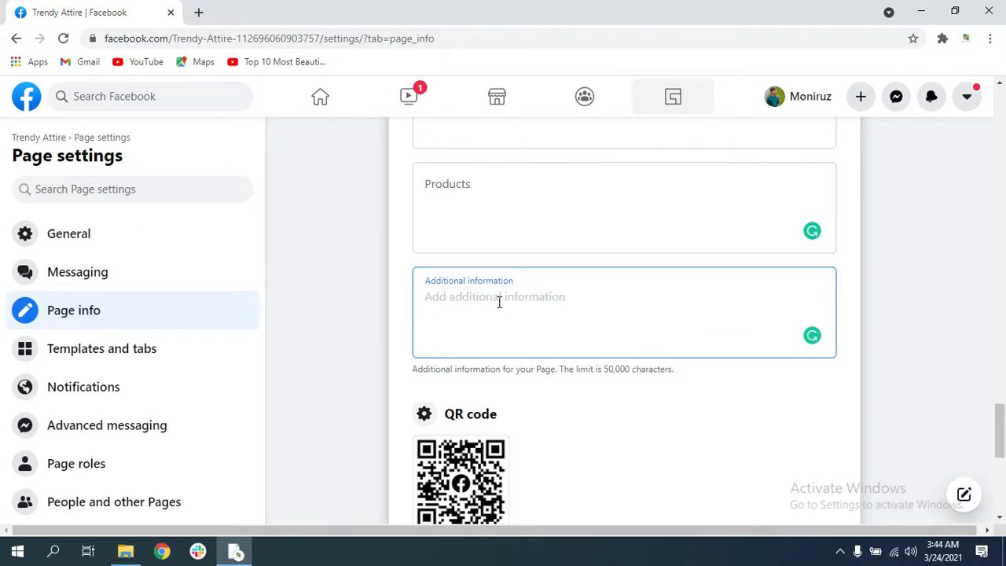
scroll(507, 310, down, 3)
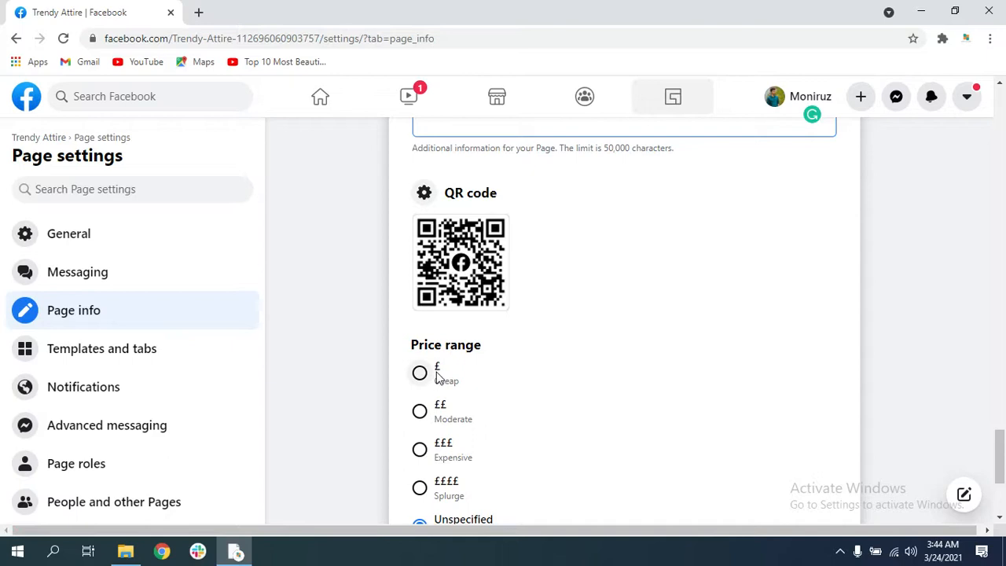
scroll(440, 381, down, 2)
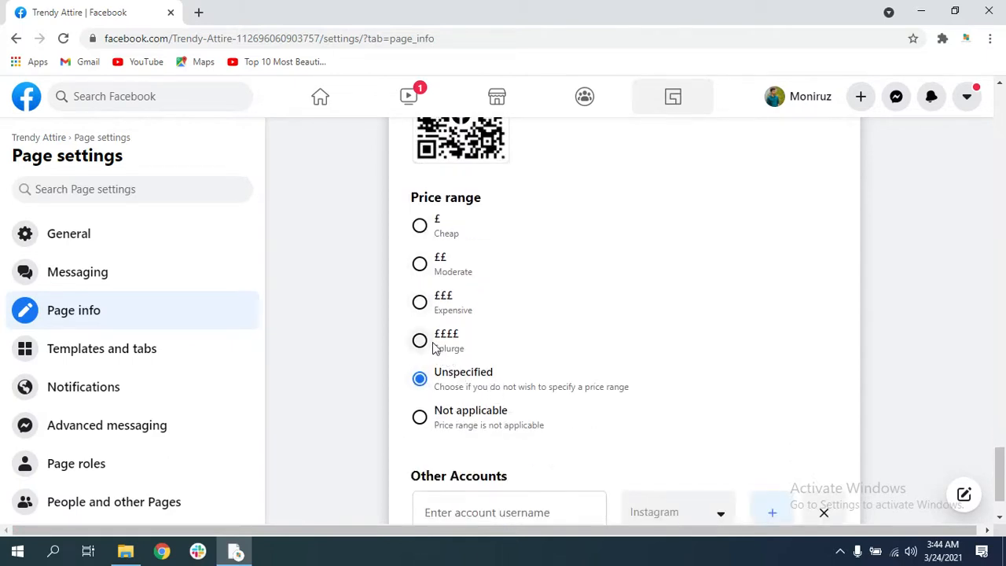
scroll(437, 375, down, 1)
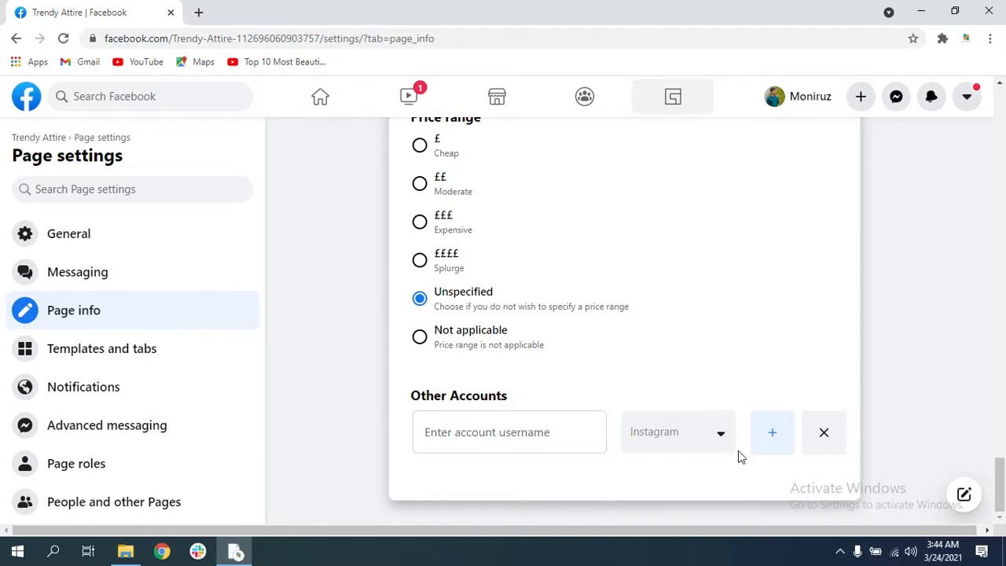
Add a second row under Other Accounts, set its account type to Twitter, and activate its username entry
click(443, 433)
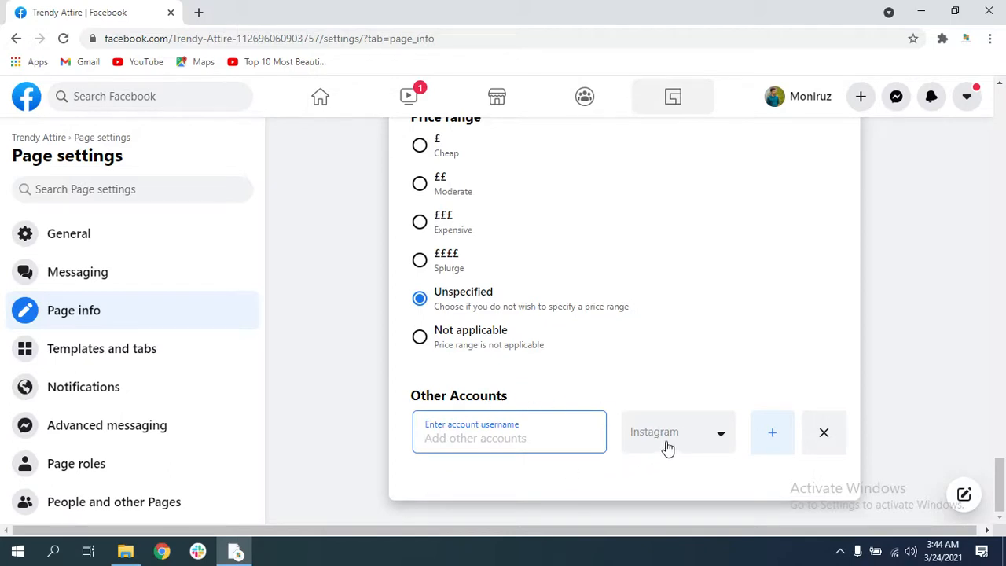
click(762, 442)
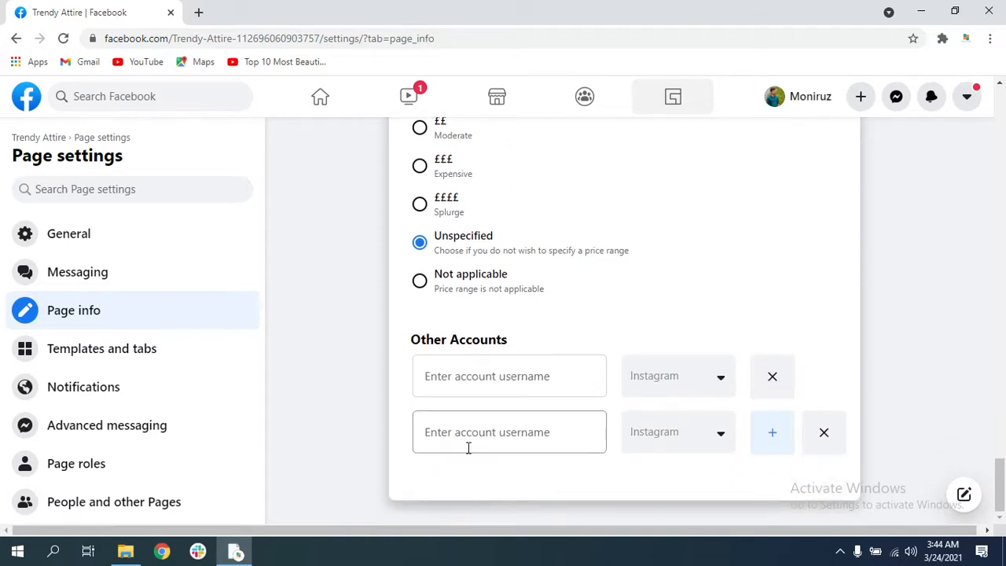
click(713, 435)
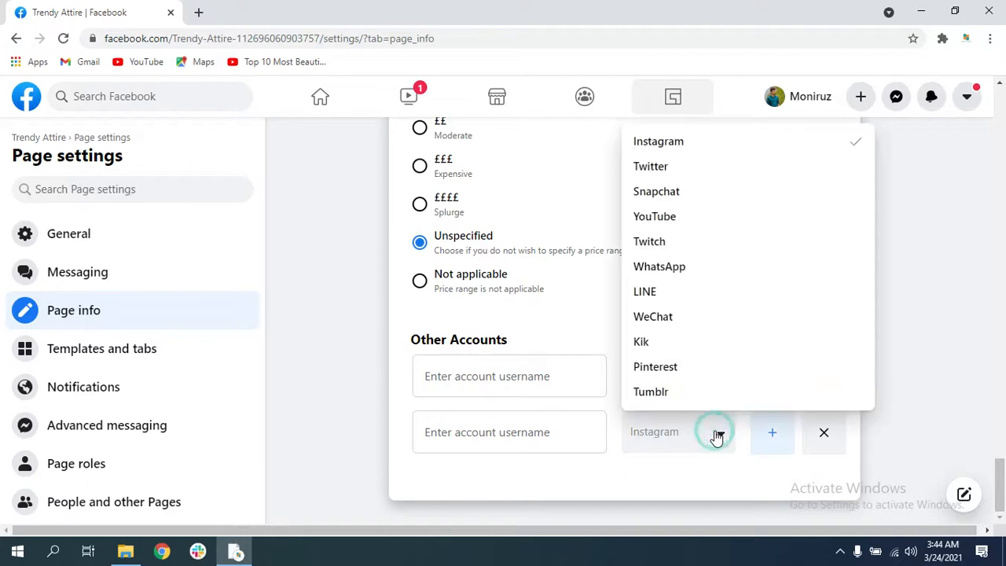
click(665, 167)
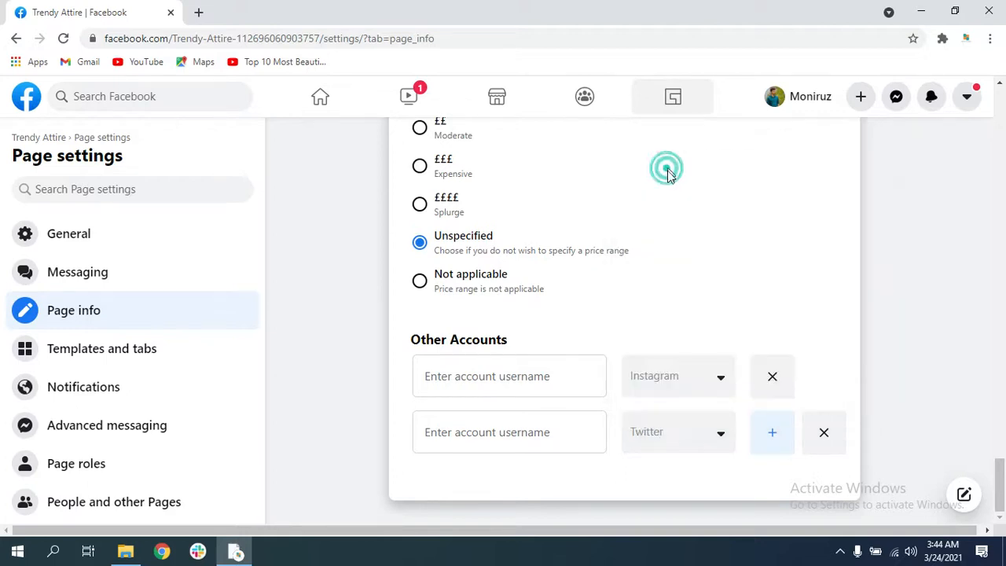
click(478, 444)
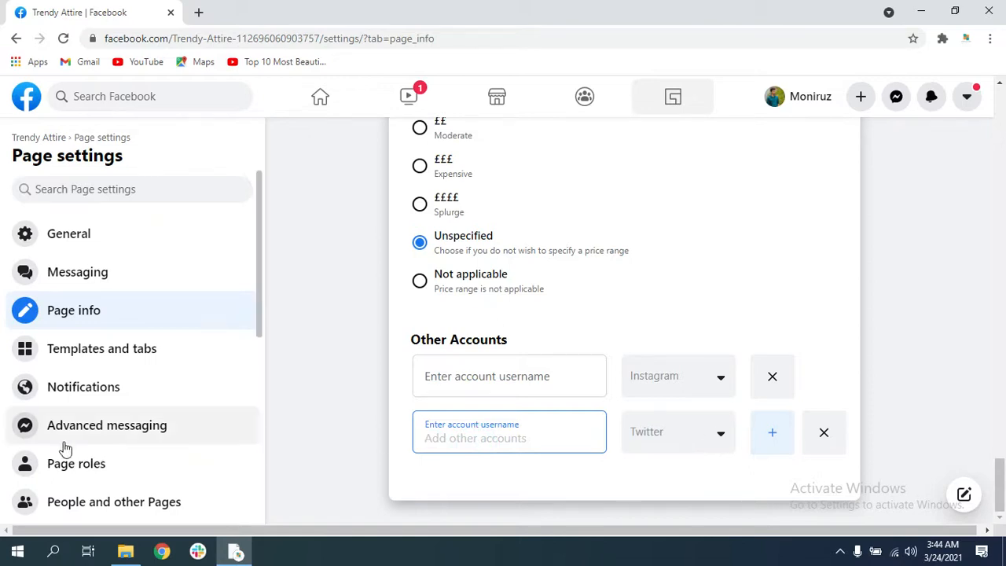
Open the Page's template and tab settings, and apply the Shopping template
click(116, 358)
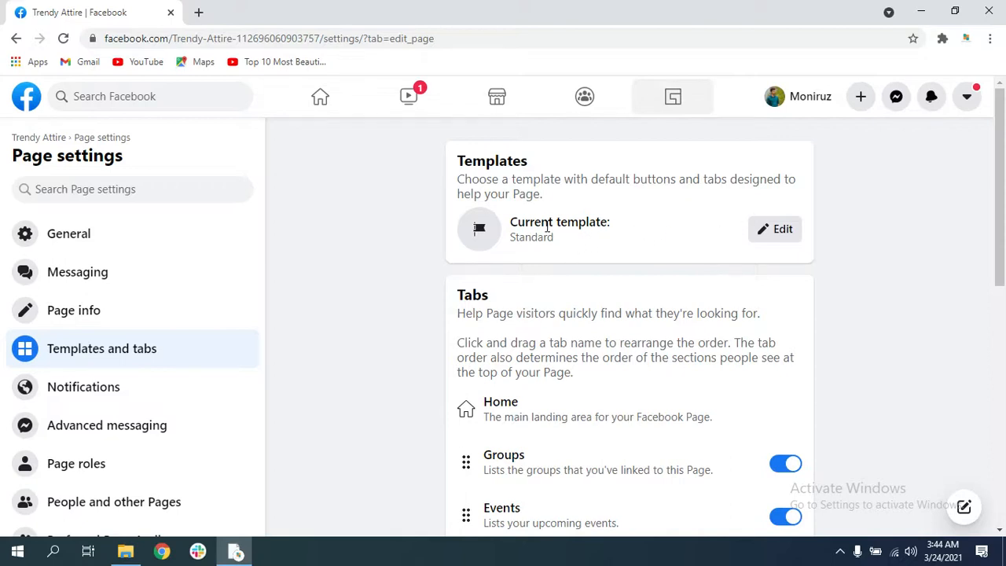
click(787, 228)
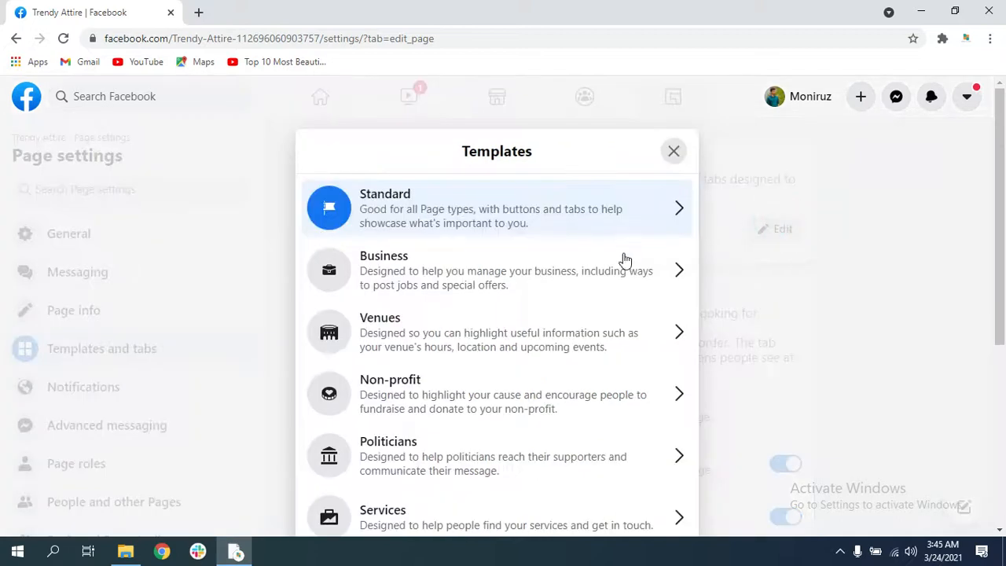
scroll(479, 283, down, 3)
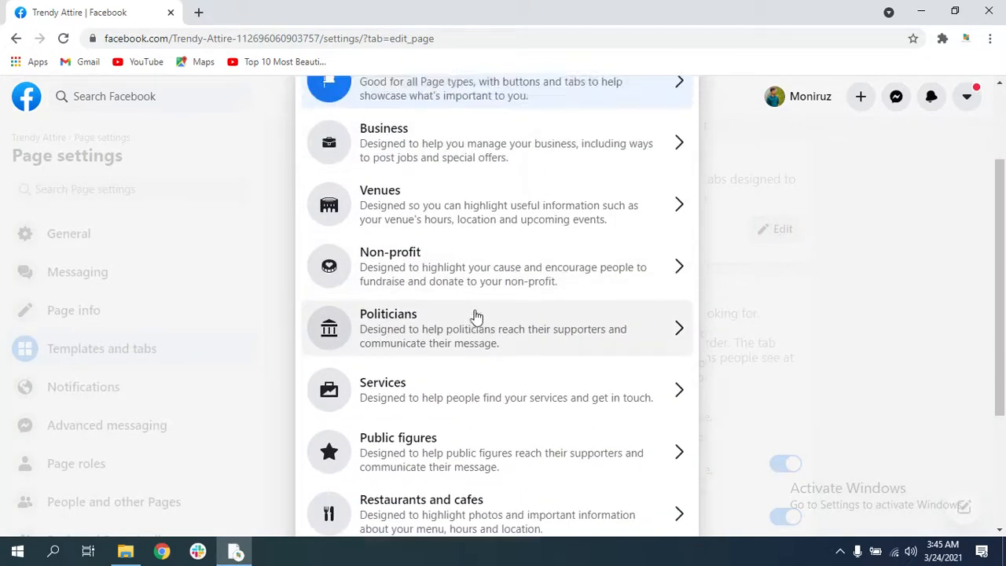
scroll(456, 259, up, 2)
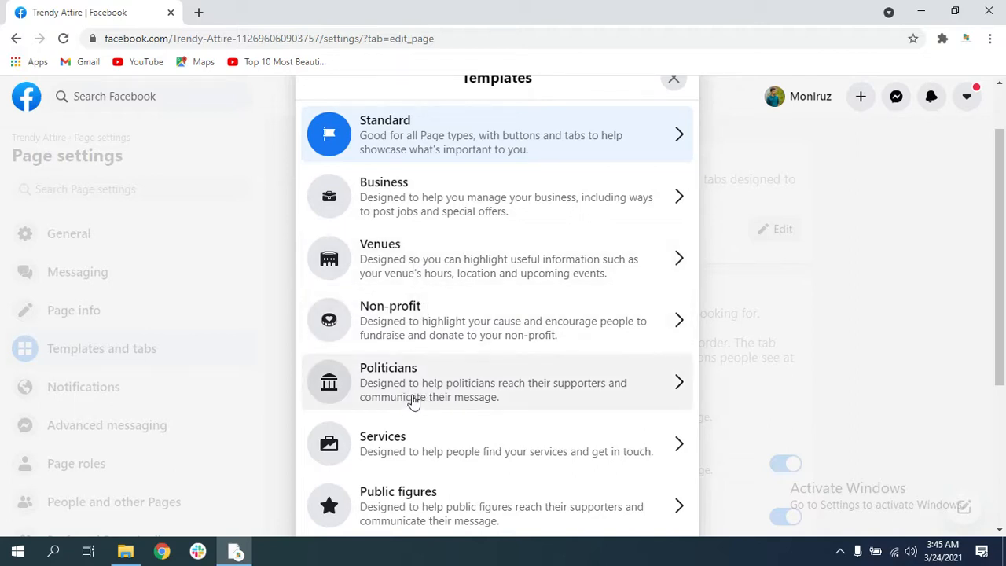
scroll(413, 427, down, 1)
scroll(414, 429, down, 2)
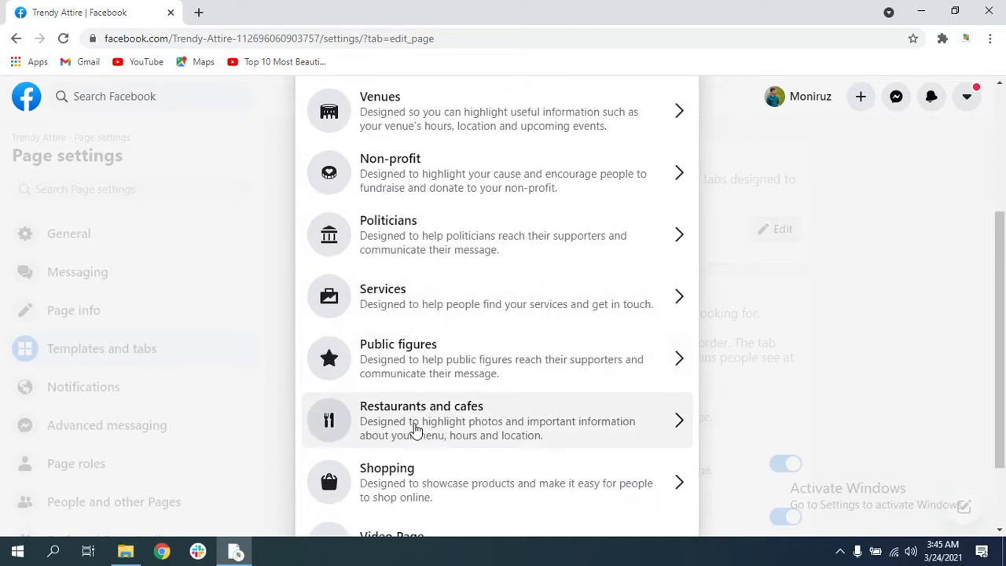
click(385, 408)
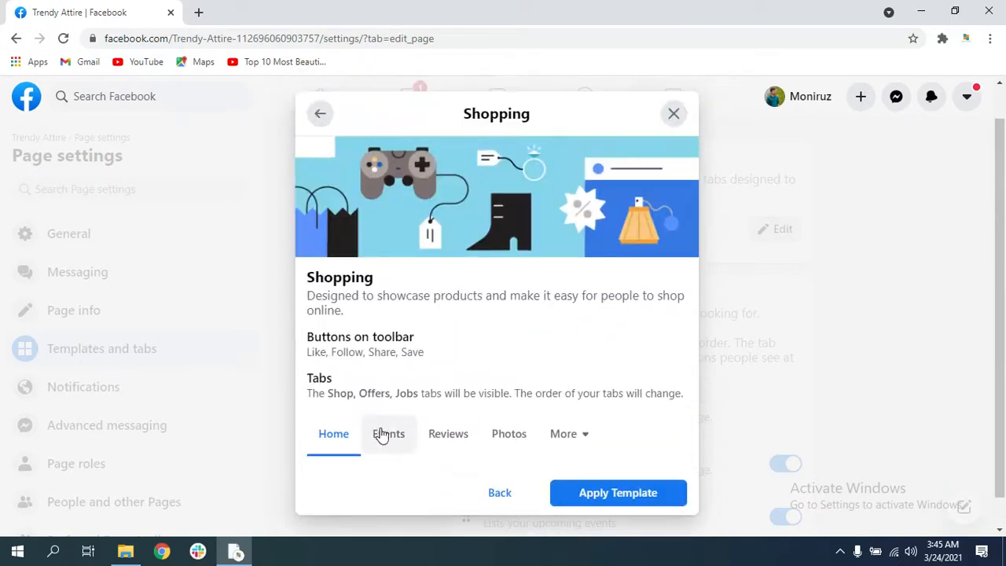
click(615, 492)
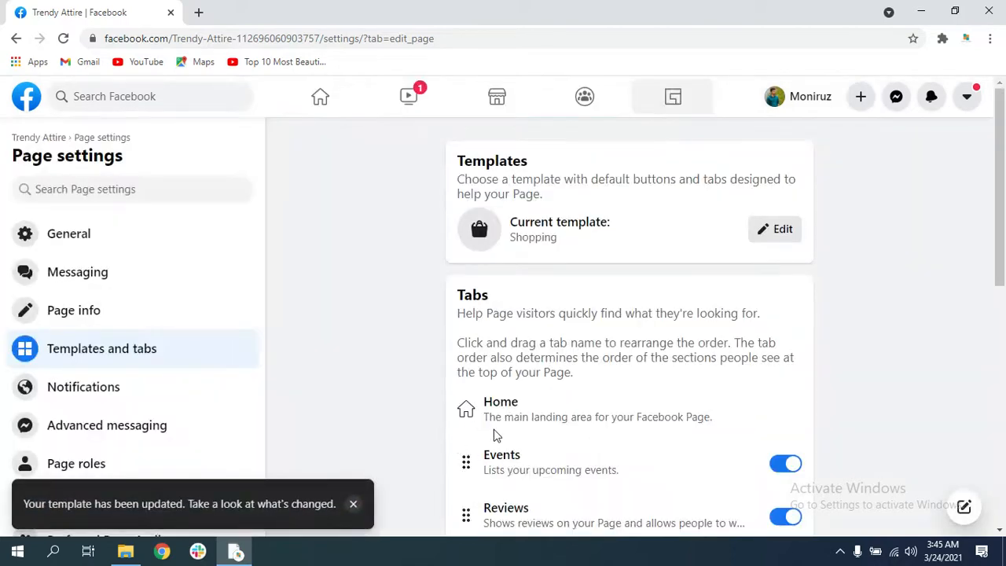
scroll(495, 433, down, 1)
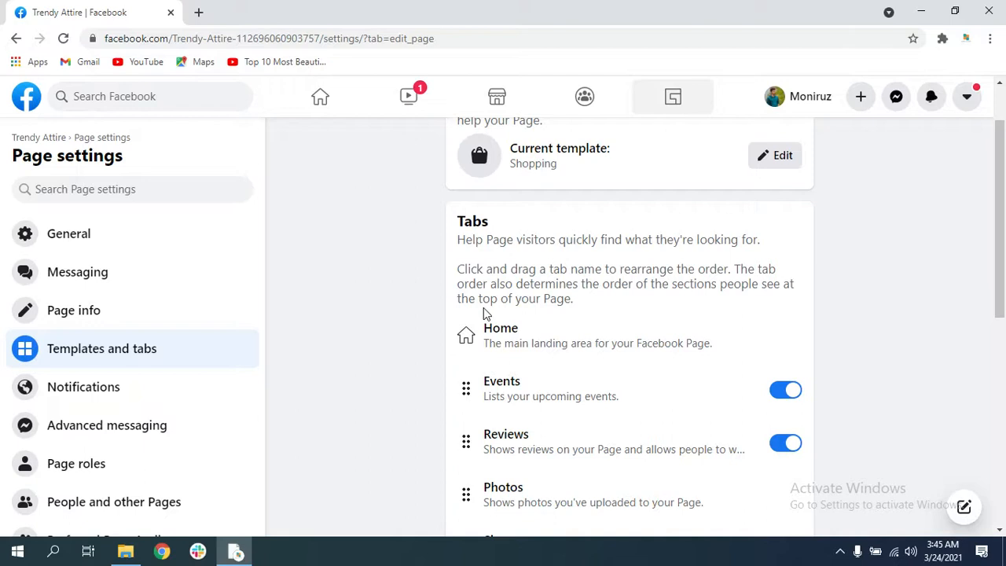
Reorder the Page tabs so that About, Shop and Offers follow directly after Home, in that order
scroll(484, 310, down, 2)
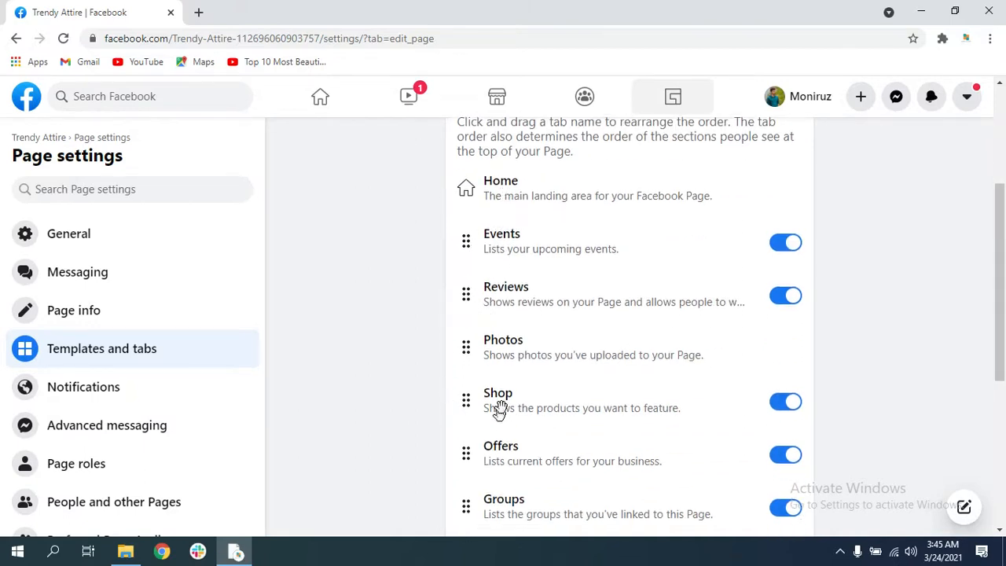
scroll(550, 457, down, 1)
scroll(515, 477, down, 1)
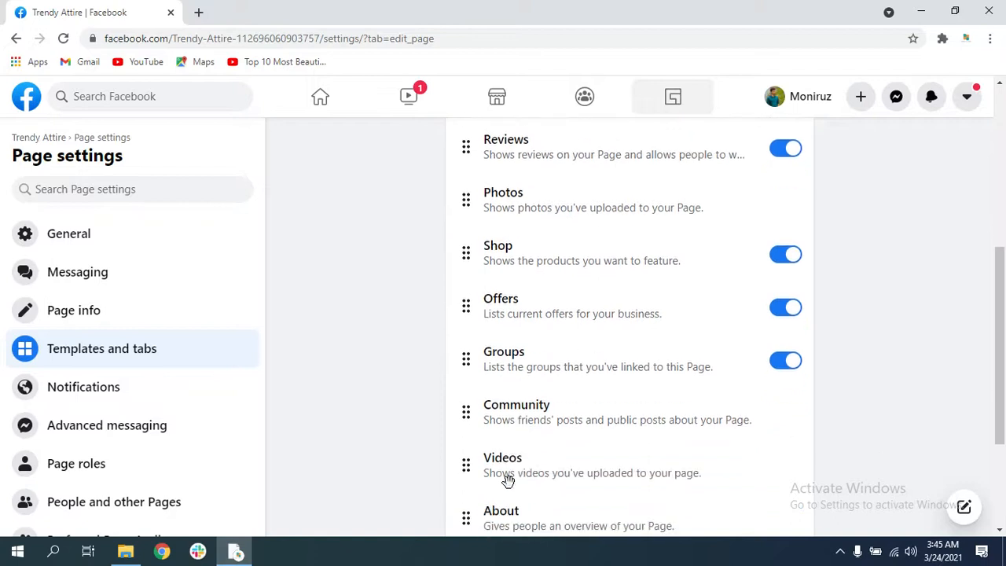
drag(504, 520, 519, 165)
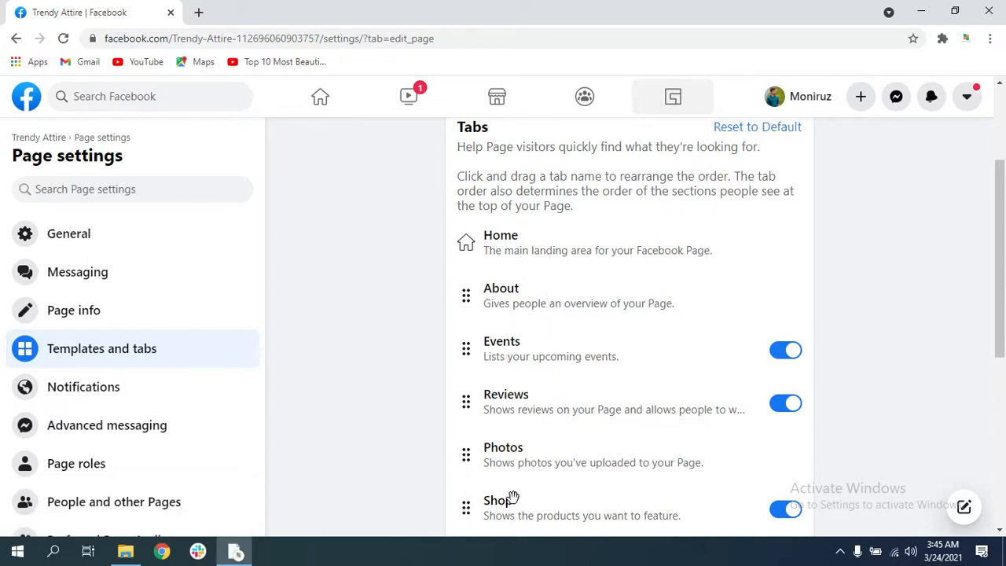
drag(503, 500, 496, 334)
drag(507, 512, 513, 328)
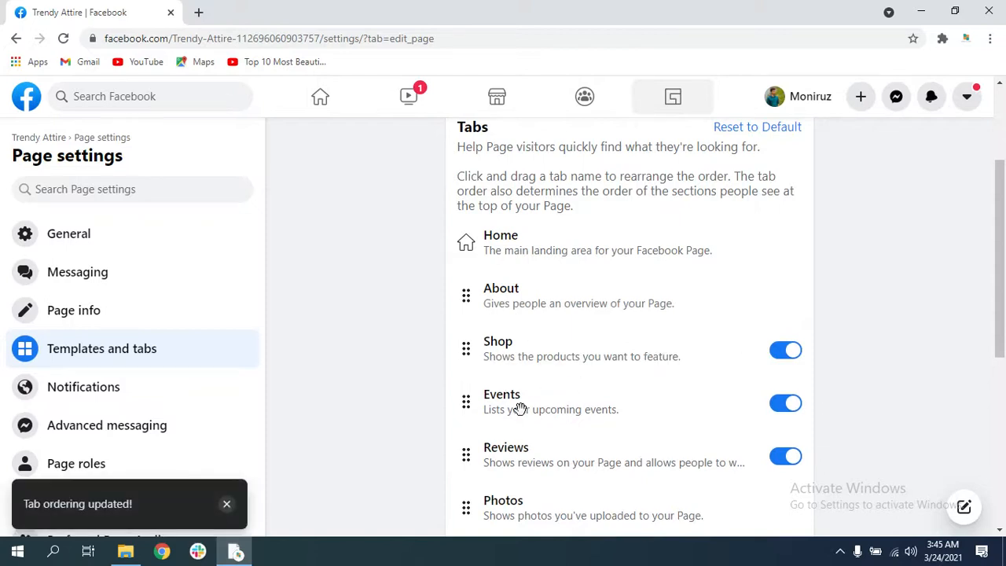
scroll(529, 355, down, 2)
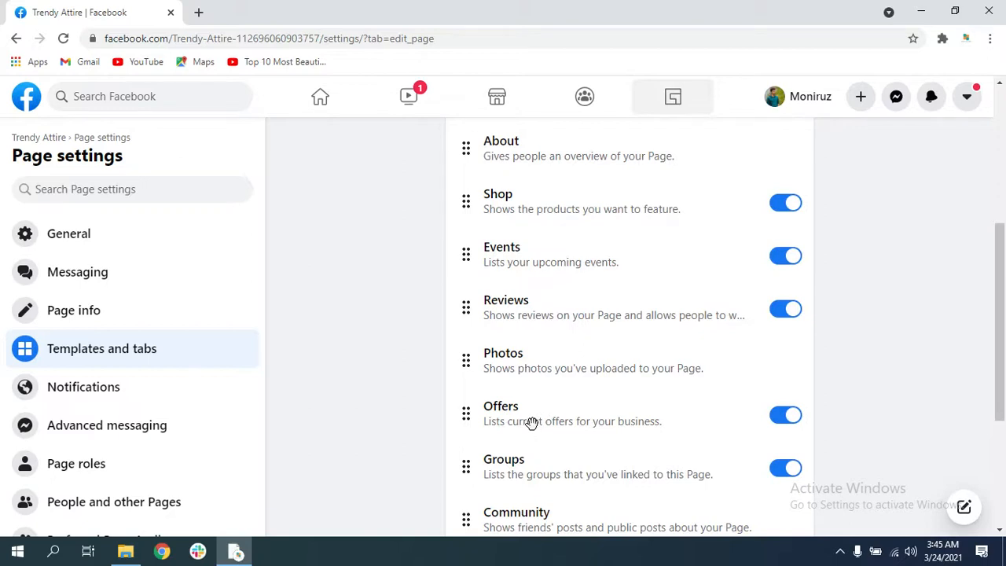
drag(532, 423, 512, 249)
scroll(586, 224, up, 3)
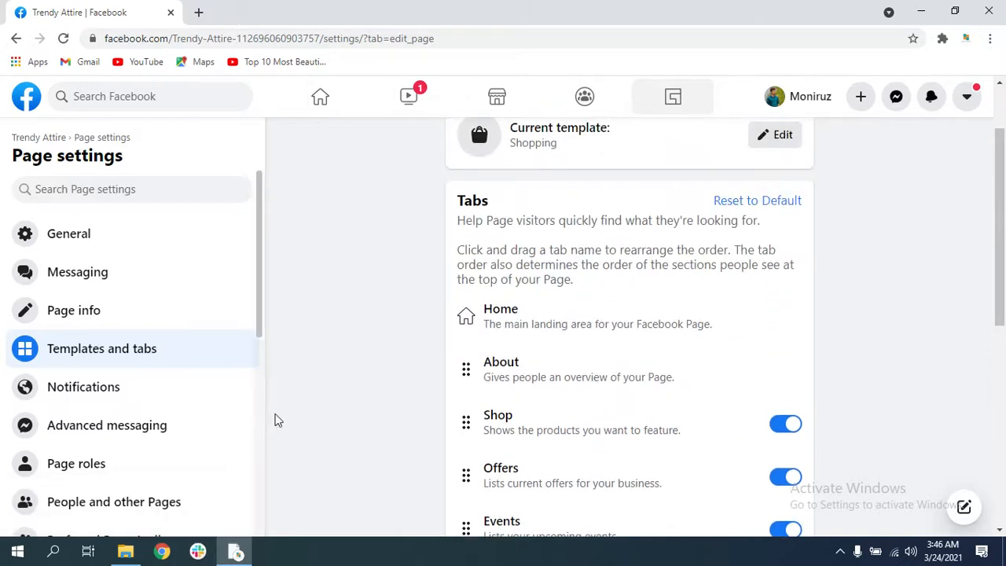
Open the Advanced messaging settings and review the general settings, white-listed domains, requested features and high-volume messages
click(87, 428)
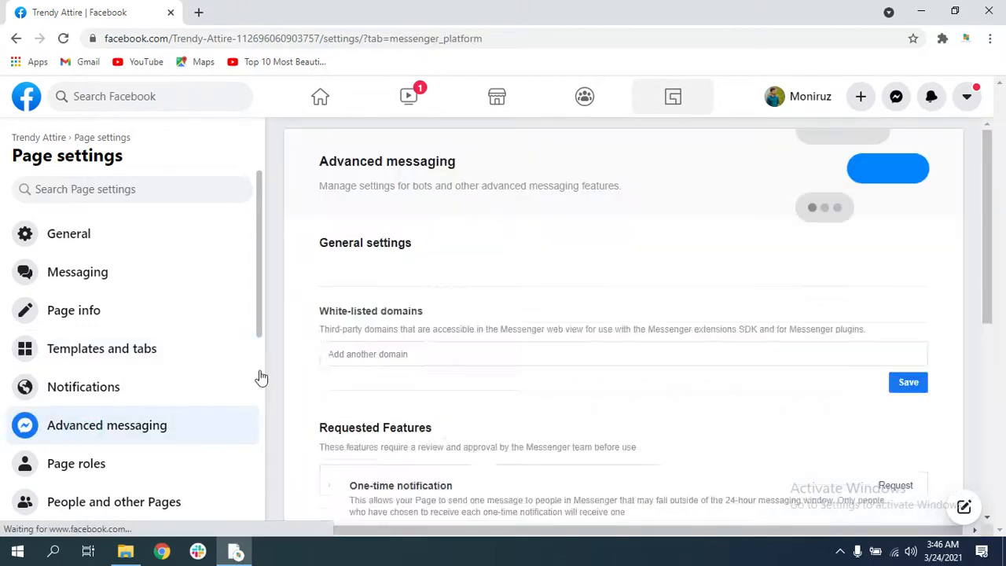
scroll(421, 320, down, 1)
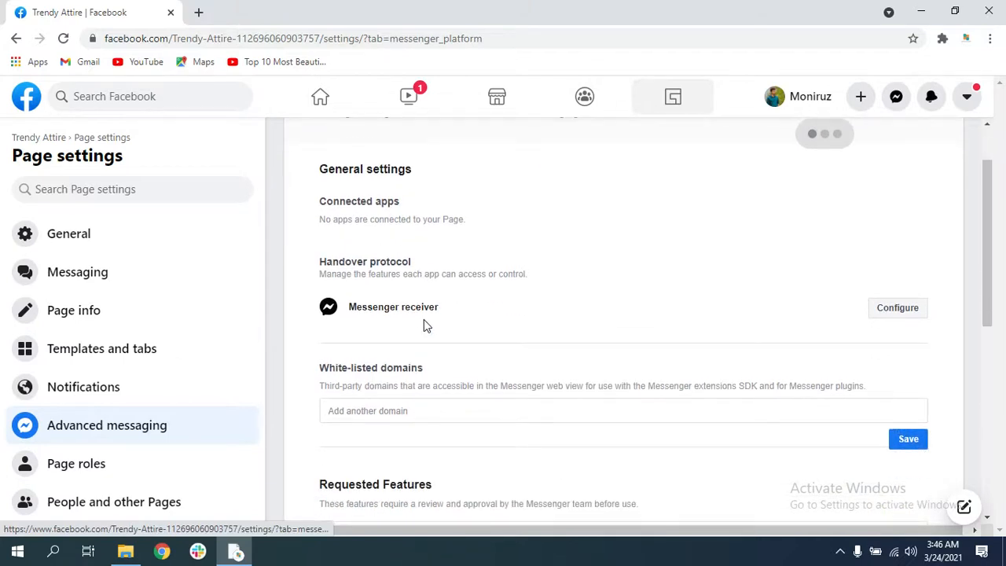
scroll(424, 325, down, 3)
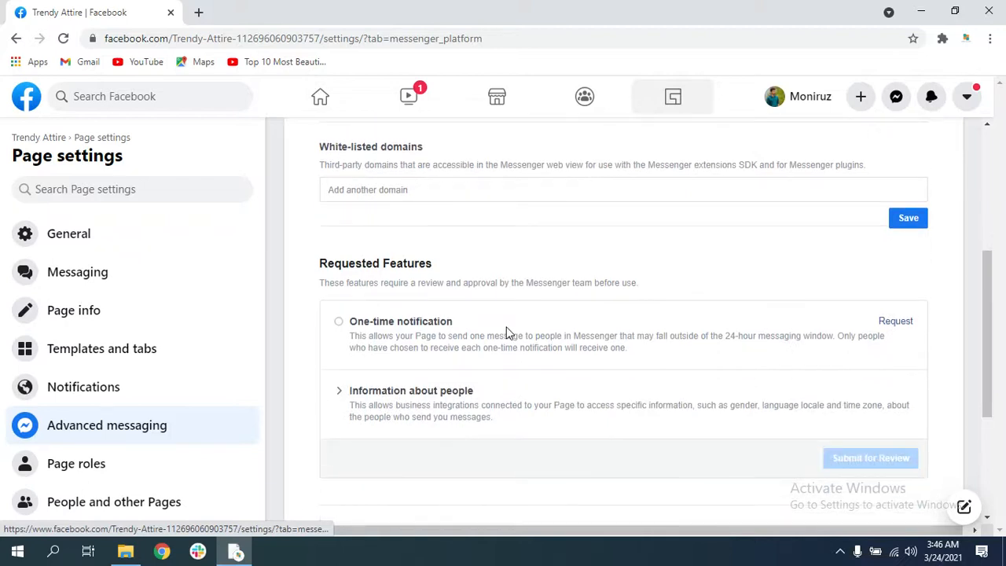
scroll(492, 332, down, 3)
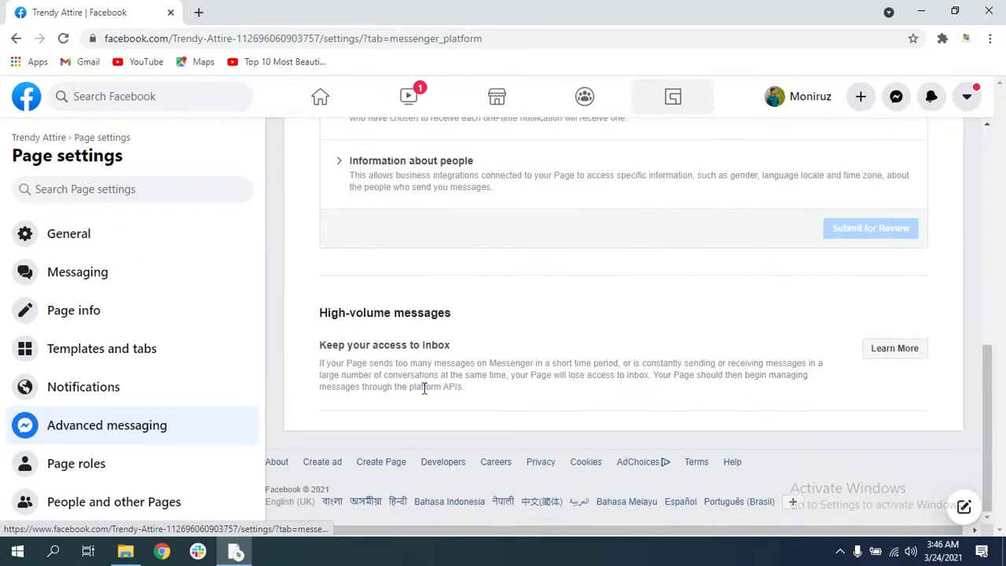
scroll(423, 387, up, 6)
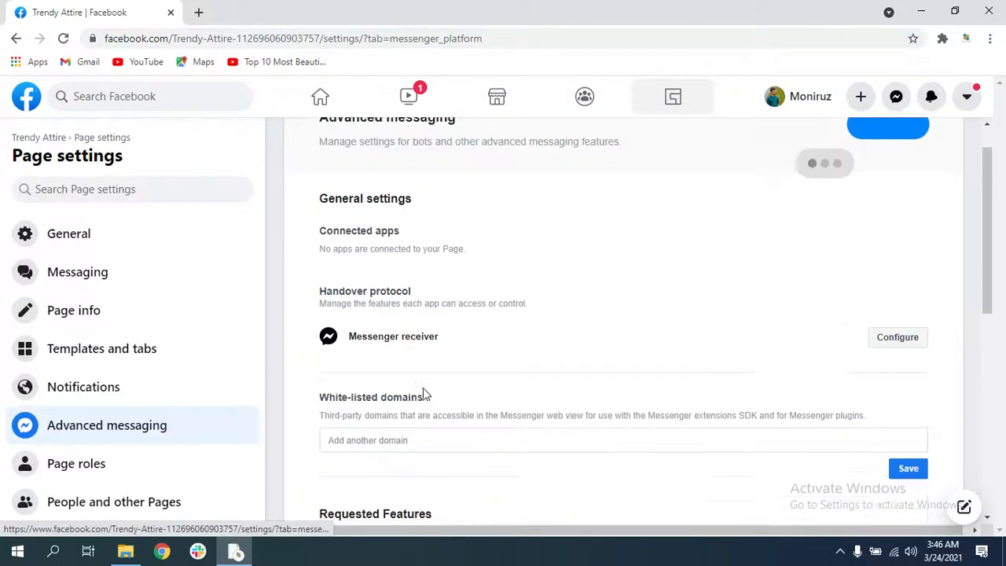
scroll(423, 387, up, 1)
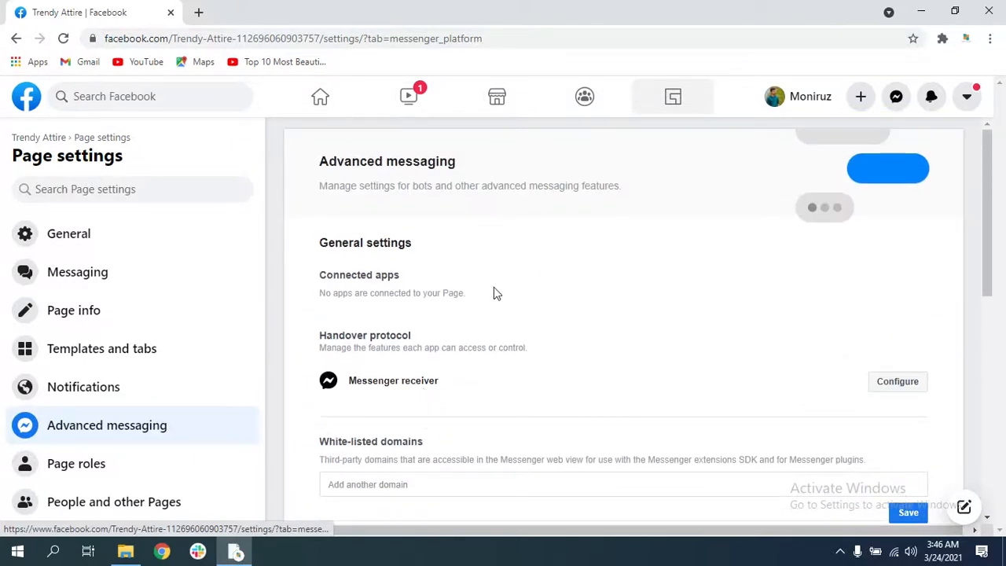
Look over the General settings and the Page info again, and browse the full list of Page settings categories
click(69, 316)
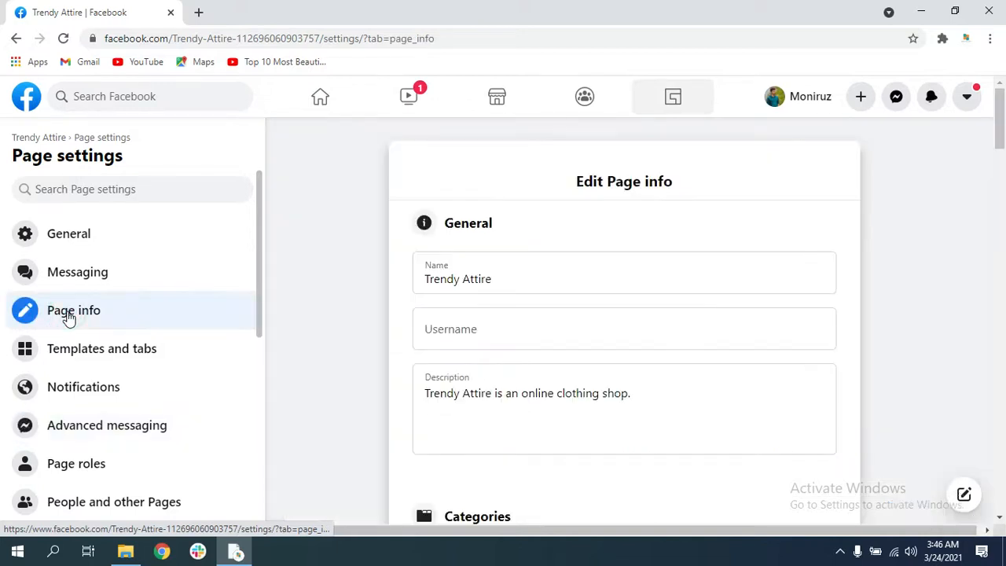
click(85, 236)
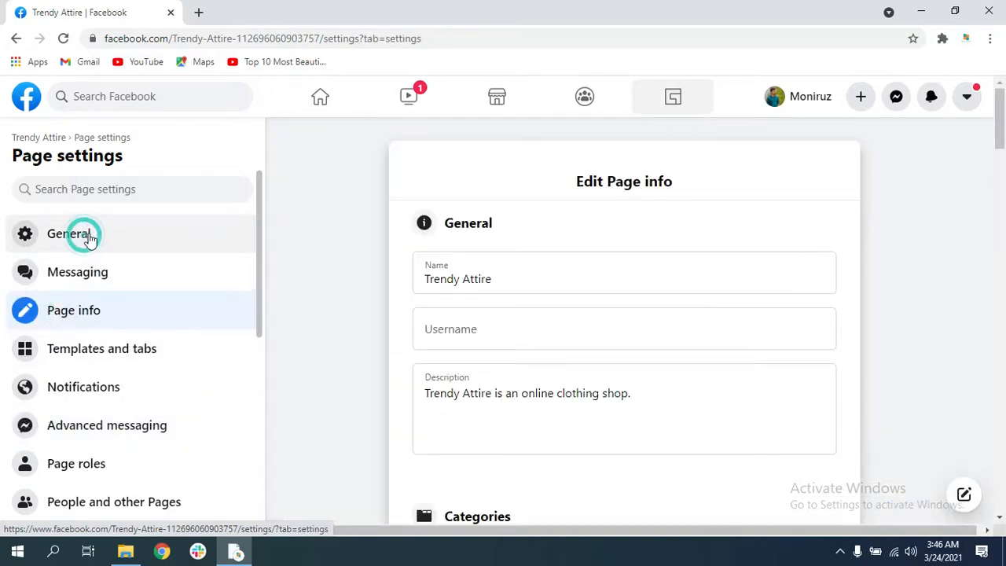
scroll(346, 403, down, 4)
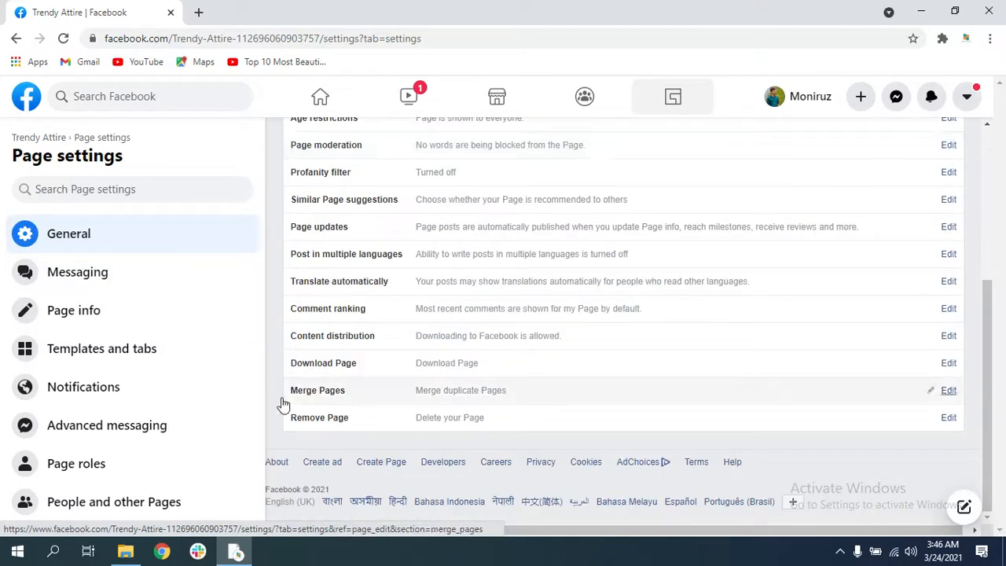
click(63, 318)
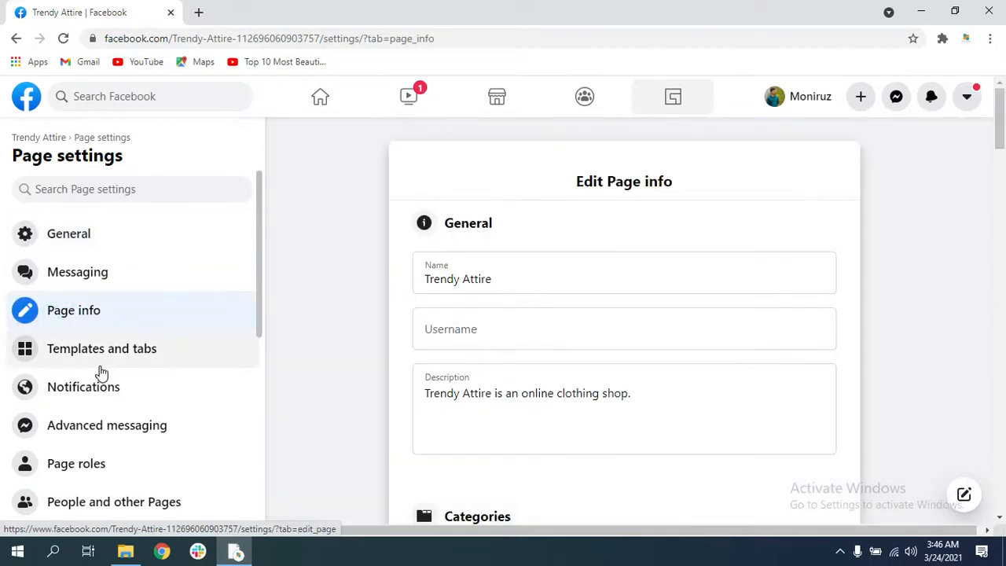
scroll(474, 344, down, 15)
scroll(473, 343, down, 10)
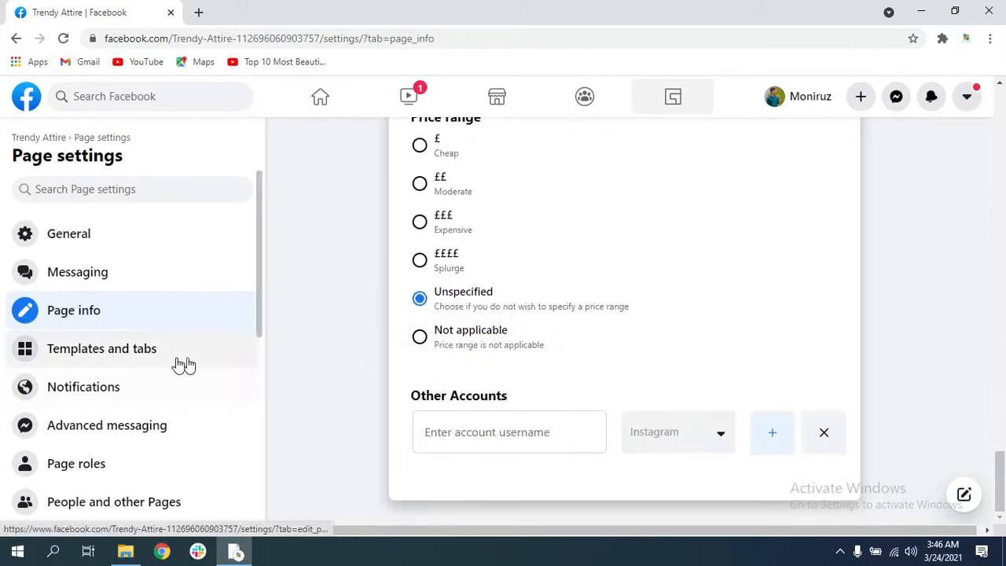
scroll(108, 399, down, 2)
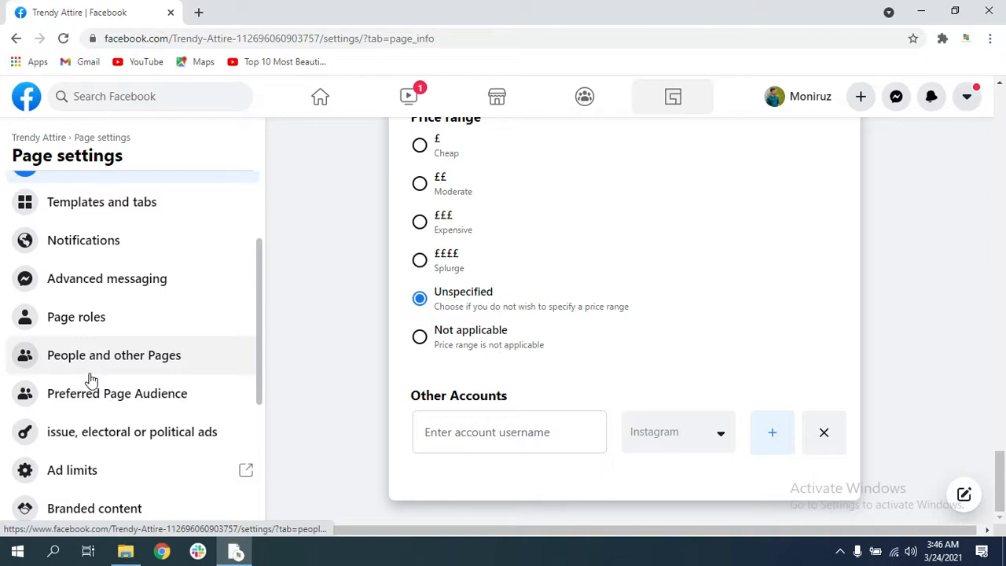
scroll(91, 380, up, 2)
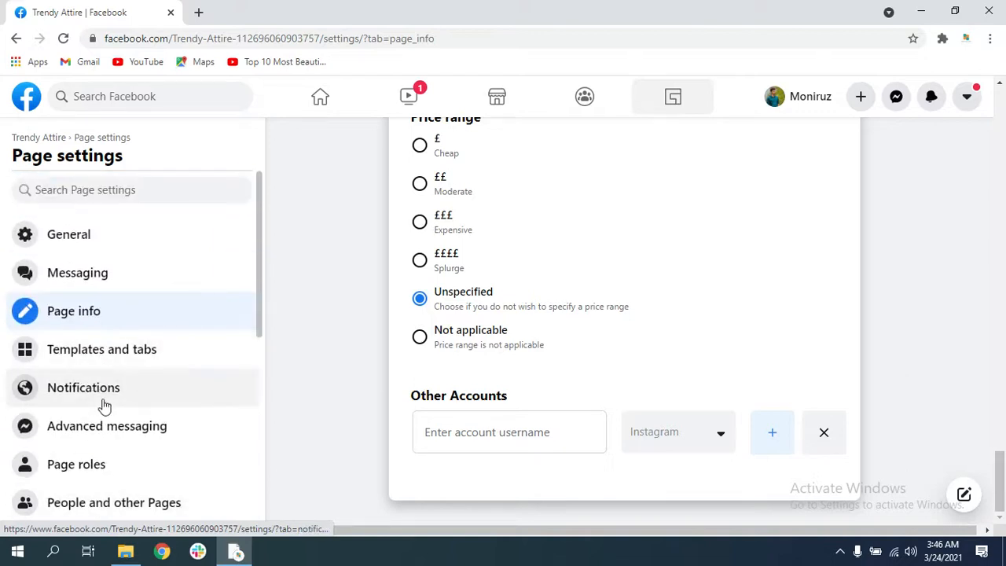
scroll(134, 406, down, 2)
scroll(104, 406, down, 3)
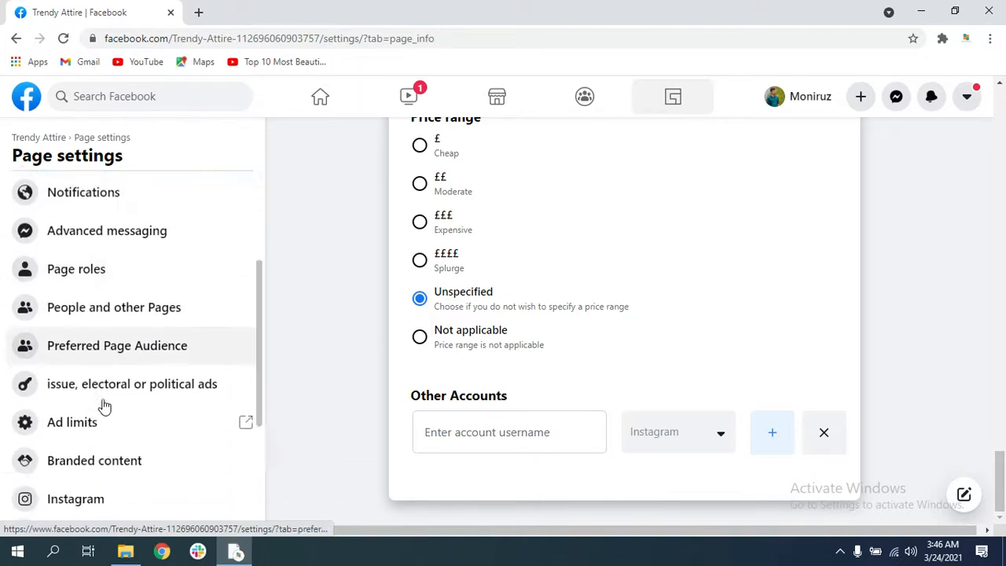
scroll(104, 406, down, 2)
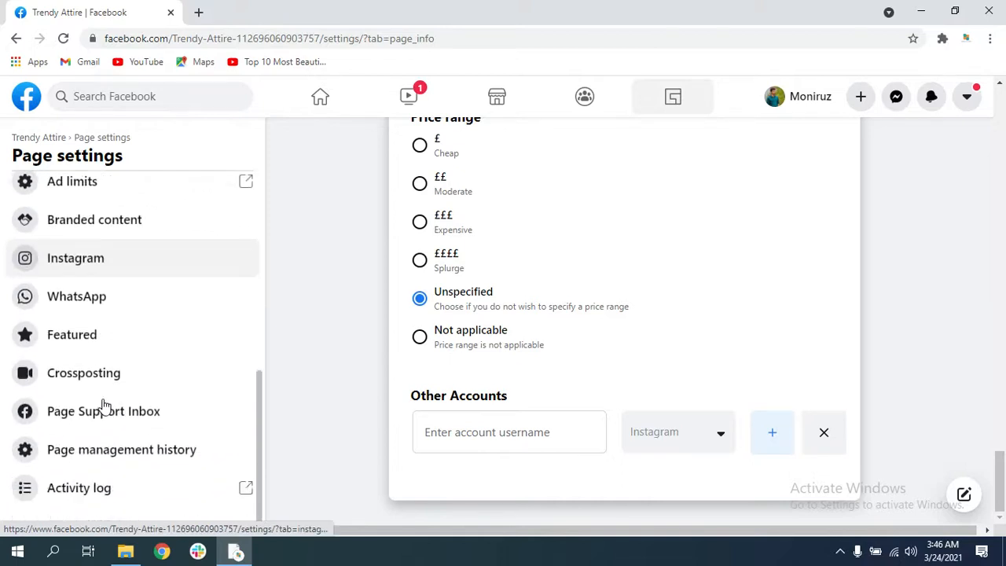
scroll(104, 406, up, 7)
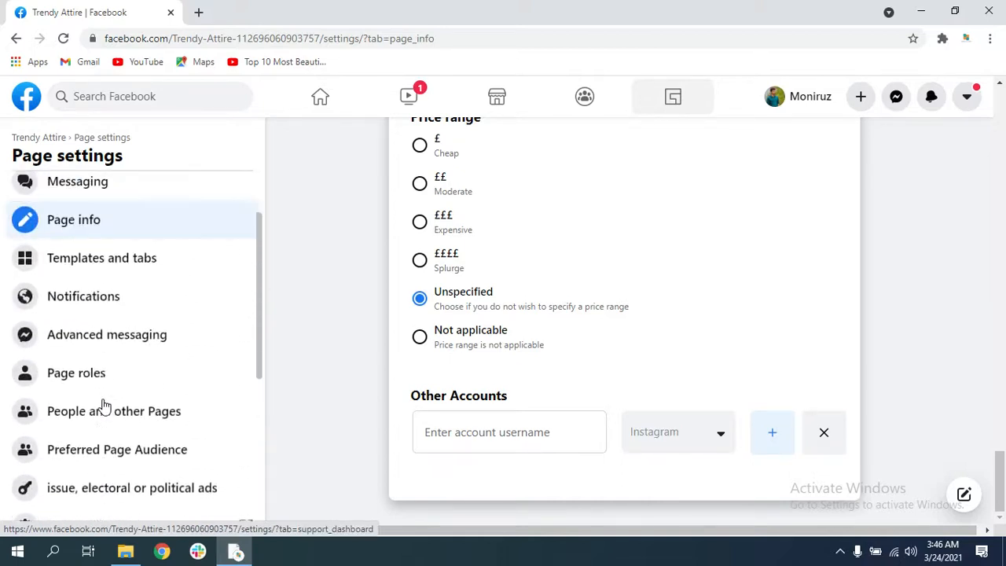
Open the Messaging settings and examine the general options and those for starting and during a Messenger conversation
click(68, 288)
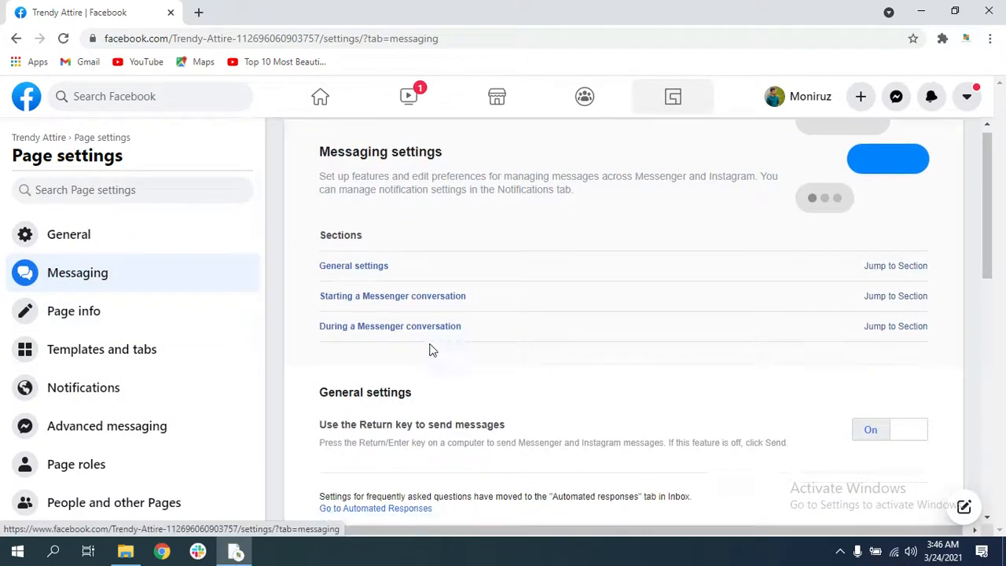
scroll(432, 351, down, 2)
scroll(542, 371, up, 2)
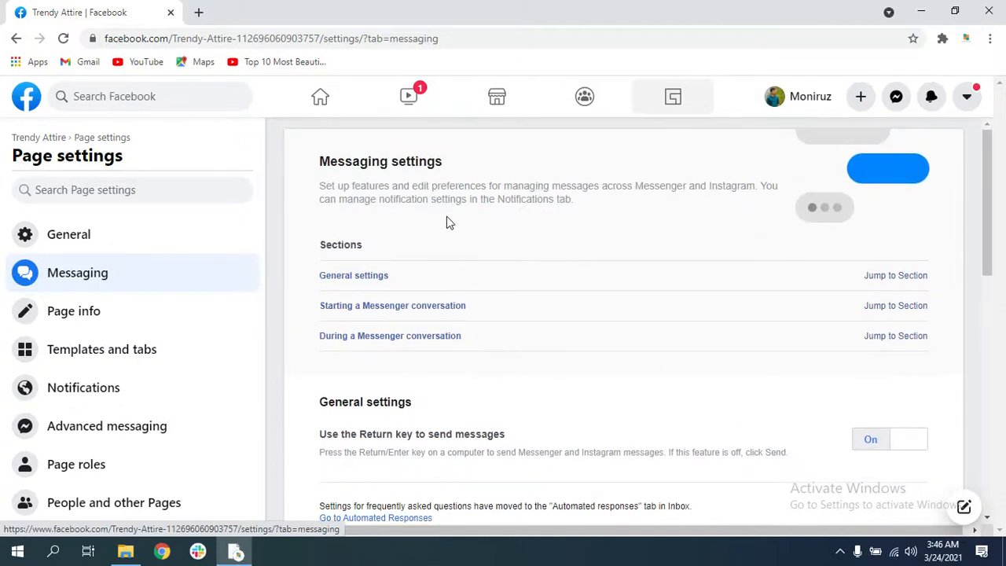
scroll(616, 285, down, 1)
scroll(503, 346, down, 3)
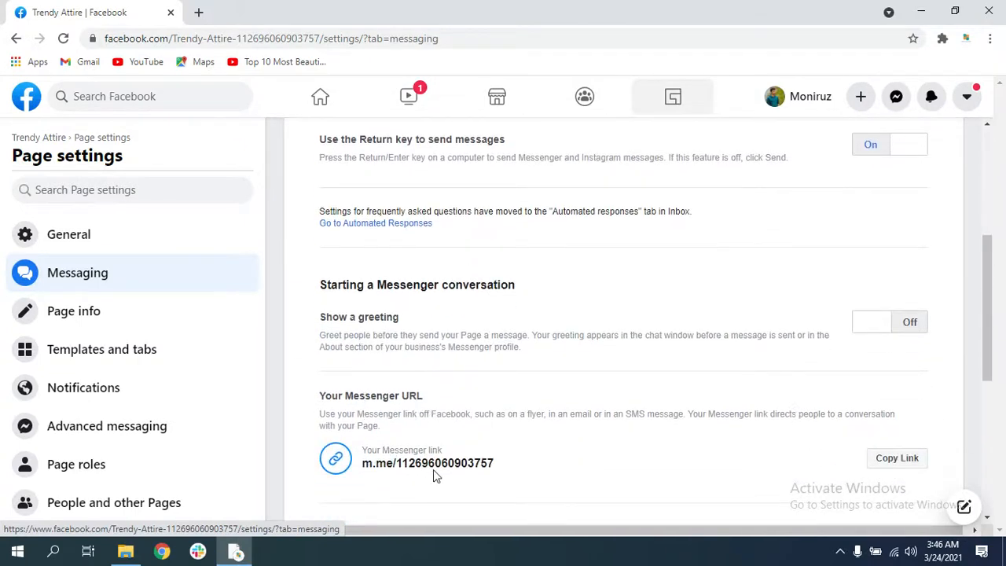
scroll(464, 384, down, 4)
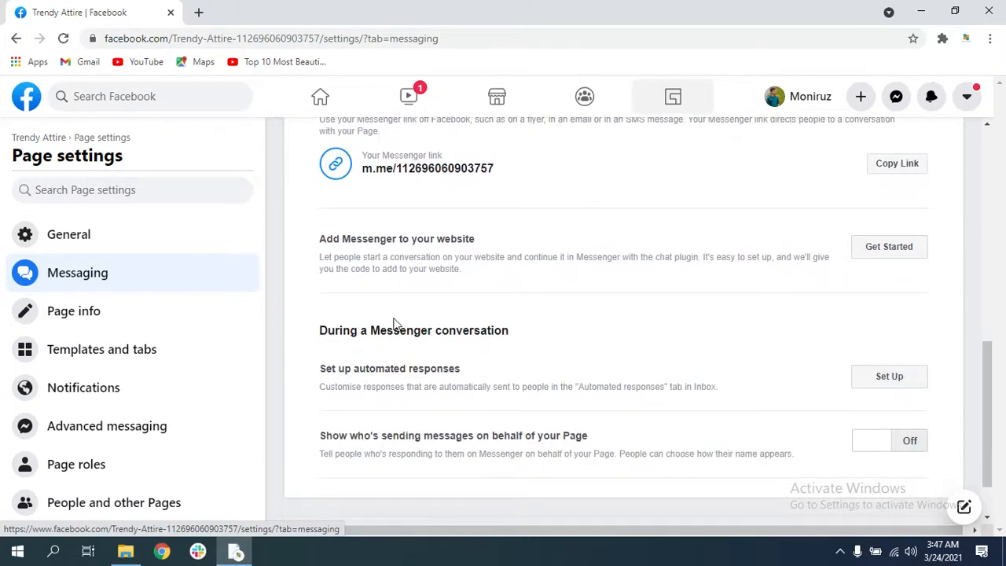
Open the setup of automated responses from the Messaging settings and turn on Instant reply
scroll(441, 404, down, 1)
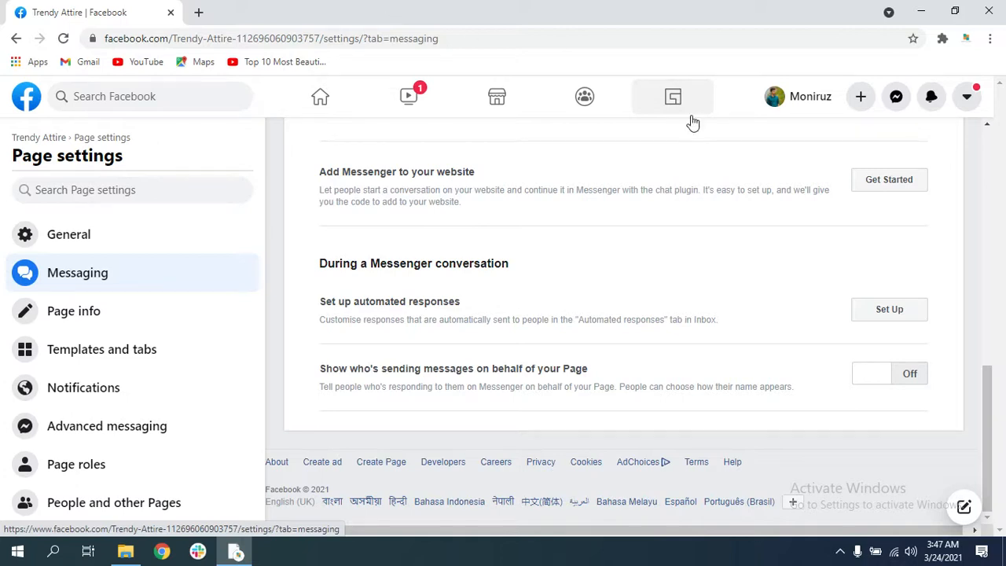
click(883, 311)
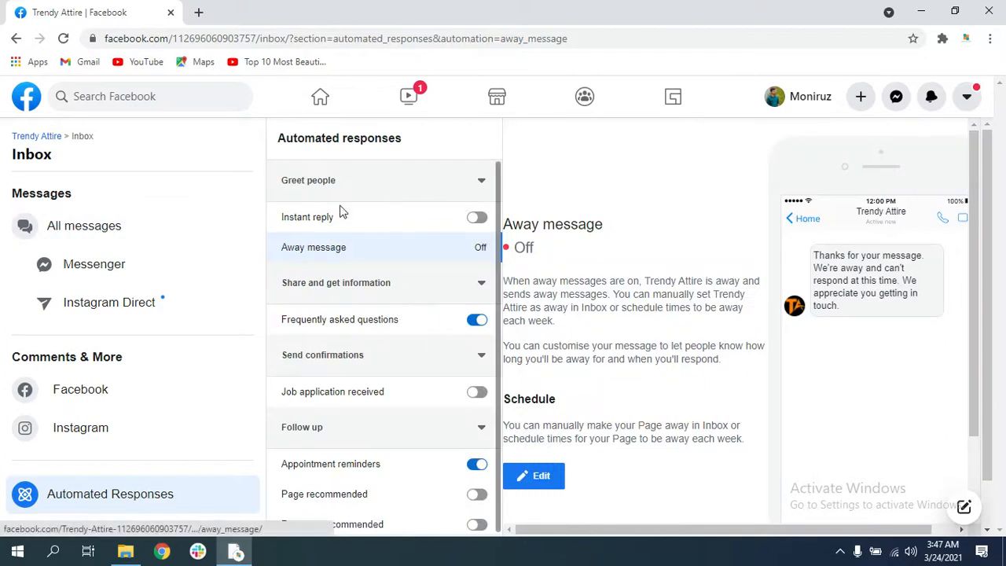
click(480, 220)
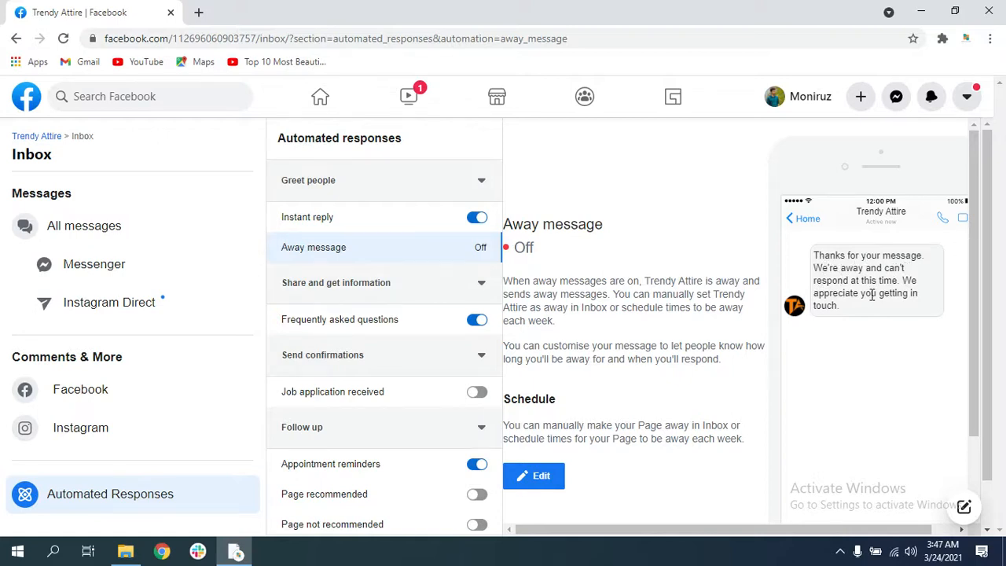
Open the Away message for editing and append "call us" to the end of its text
scroll(872, 294, down, 1)
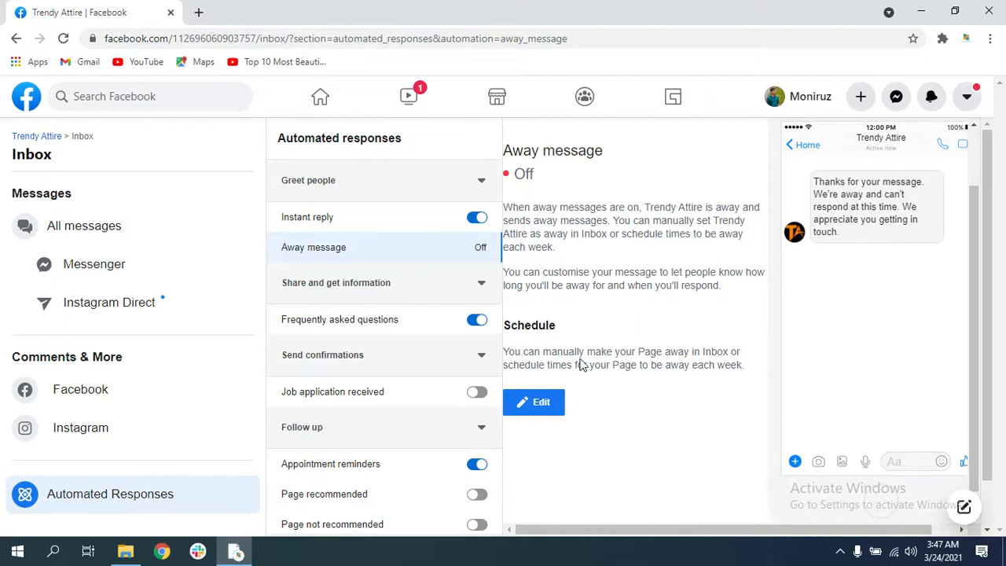
click(541, 403)
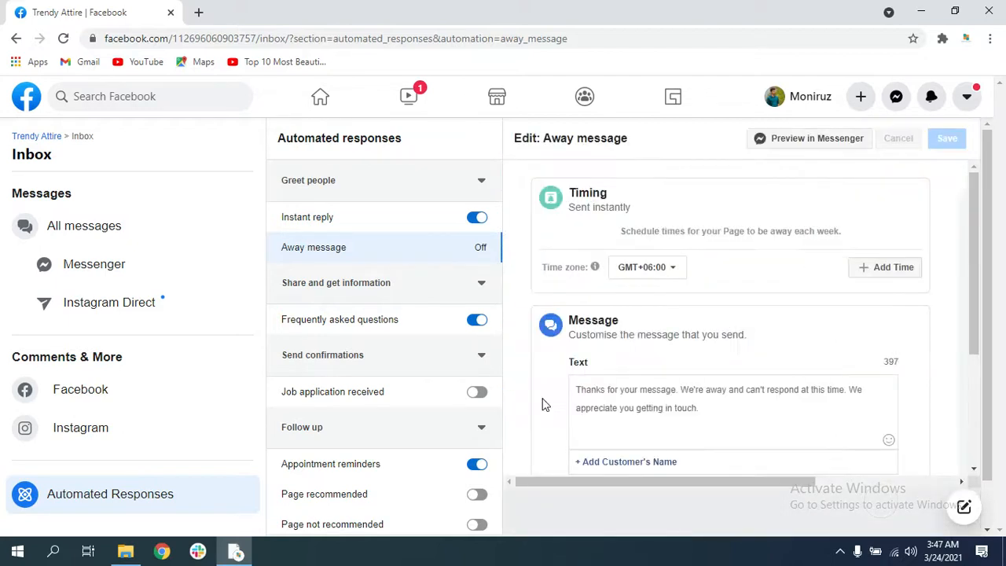
scroll(634, 375, down, 1)
click(710, 334)
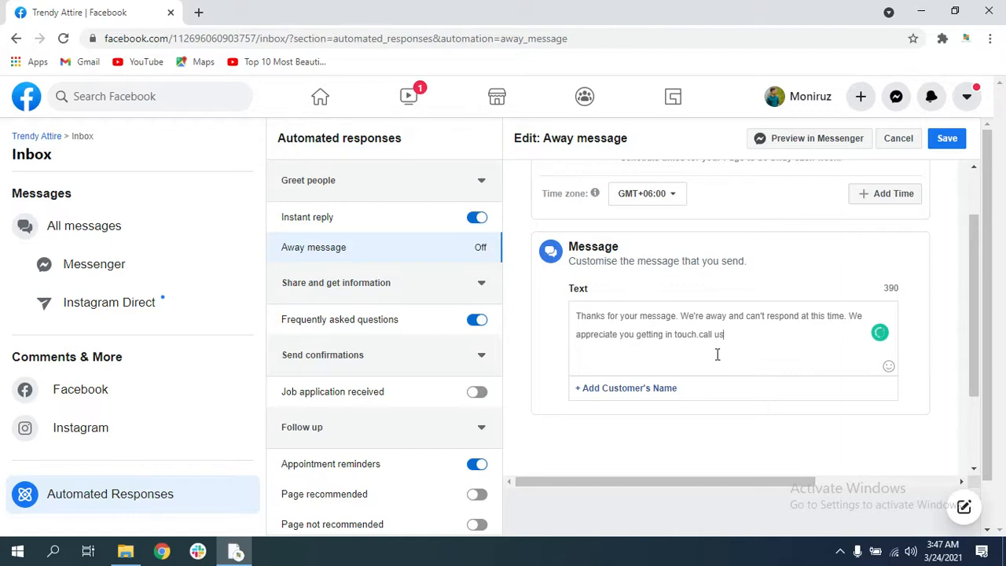
text(call us)
scroll(716, 355, up, 1)
scroll(716, 359, down, 1)
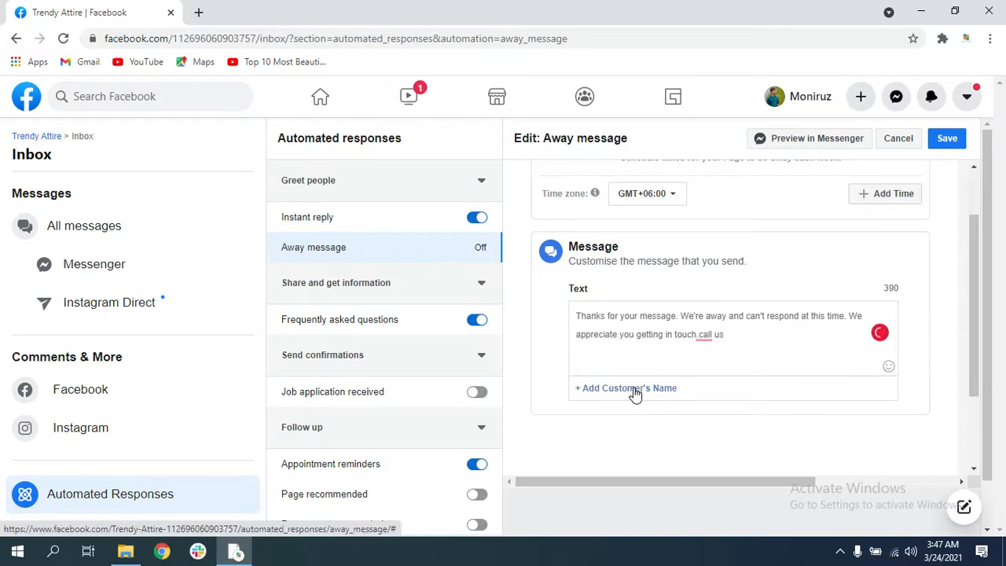
Insert the recipient's first name after "call us" in the Away message and save it
click(635, 389)
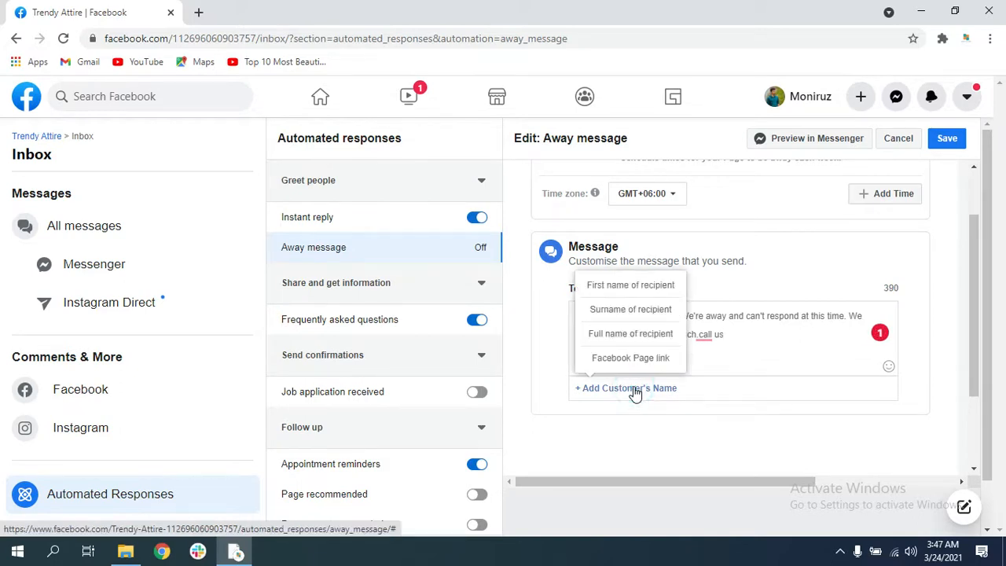
click(625, 288)
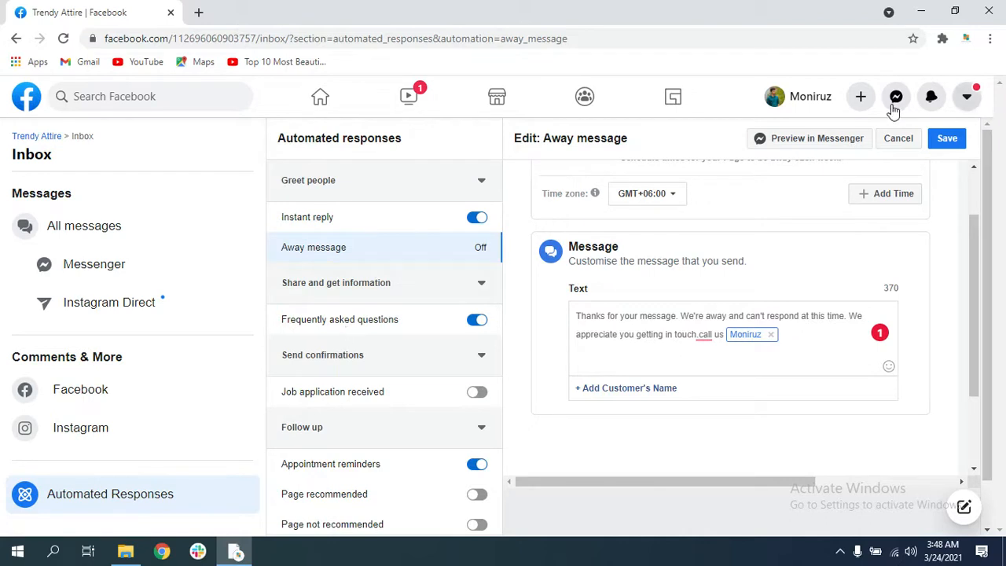
click(945, 148)
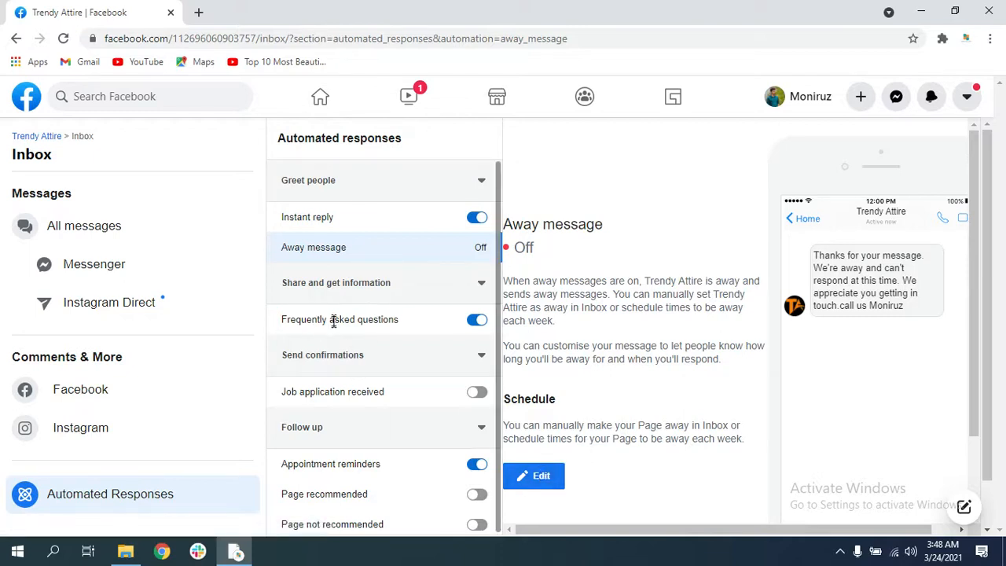
Edit the Frequently asked questions response and add a first question reading "Where located trendy attire?"
click(331, 320)
scroll(578, 401, down, 2)
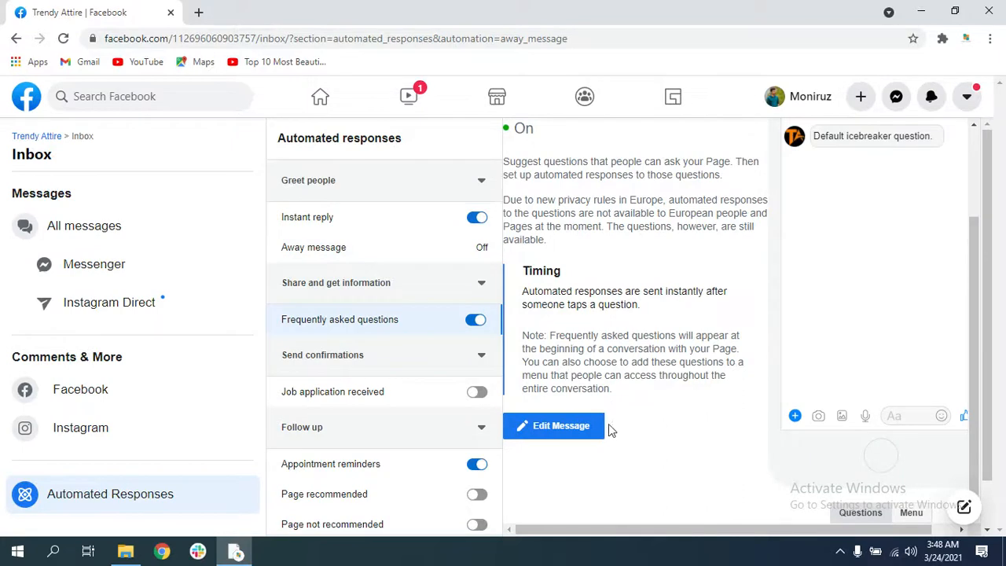
click(561, 425)
scroll(625, 402, down, 1)
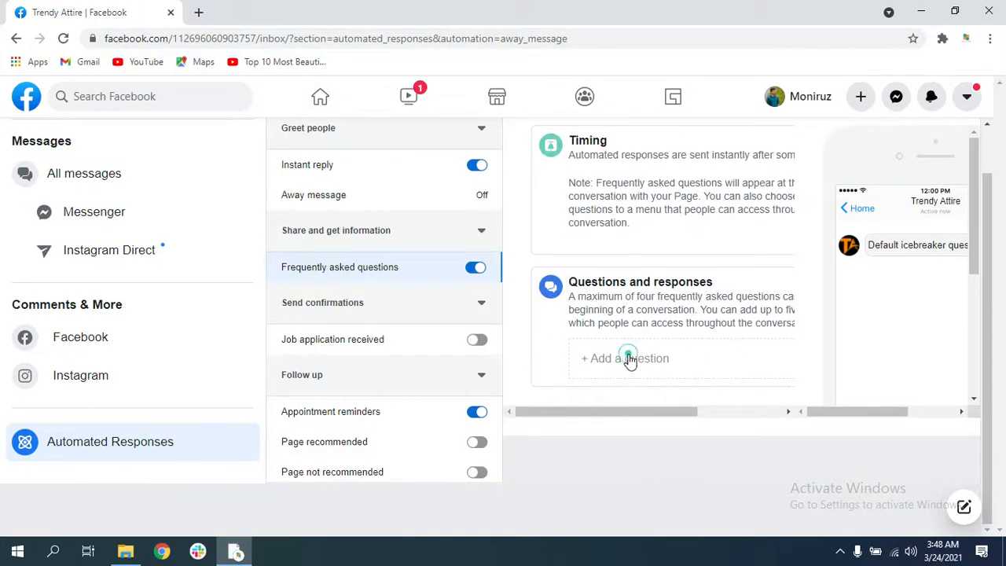
click(628, 358)
scroll(616, 377, down, 1)
click(606, 306)
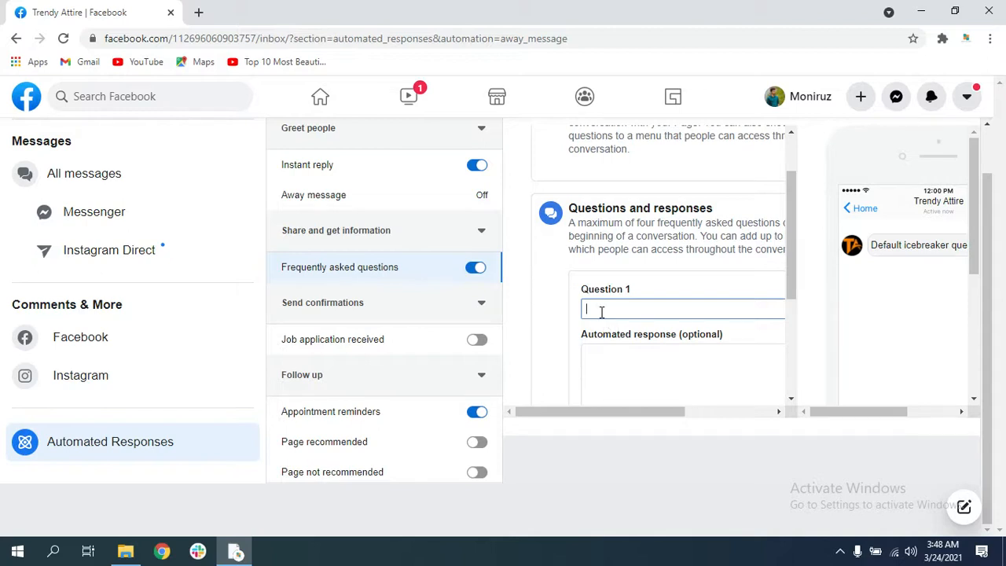
scroll(602, 312, down, 1)
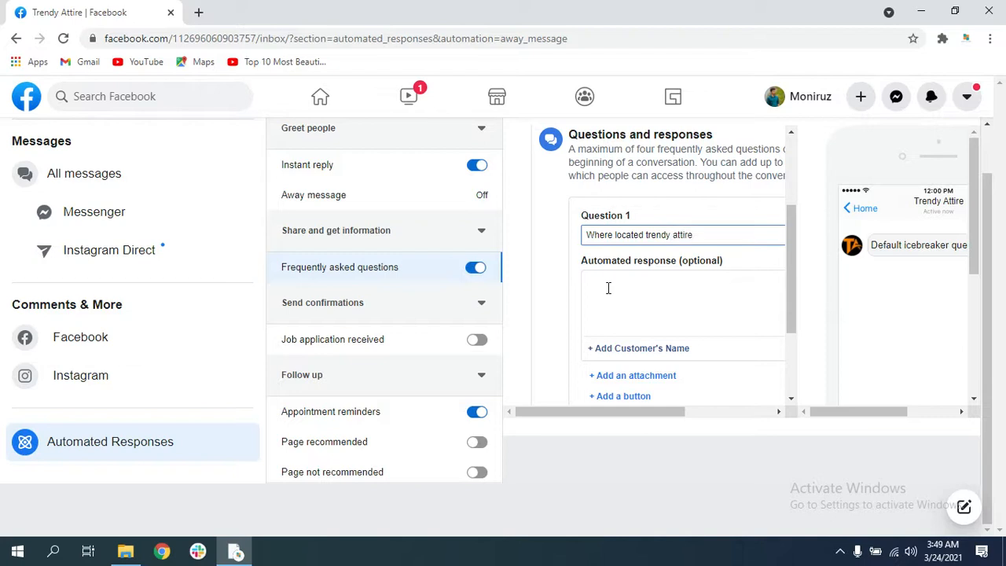
click(647, 281)
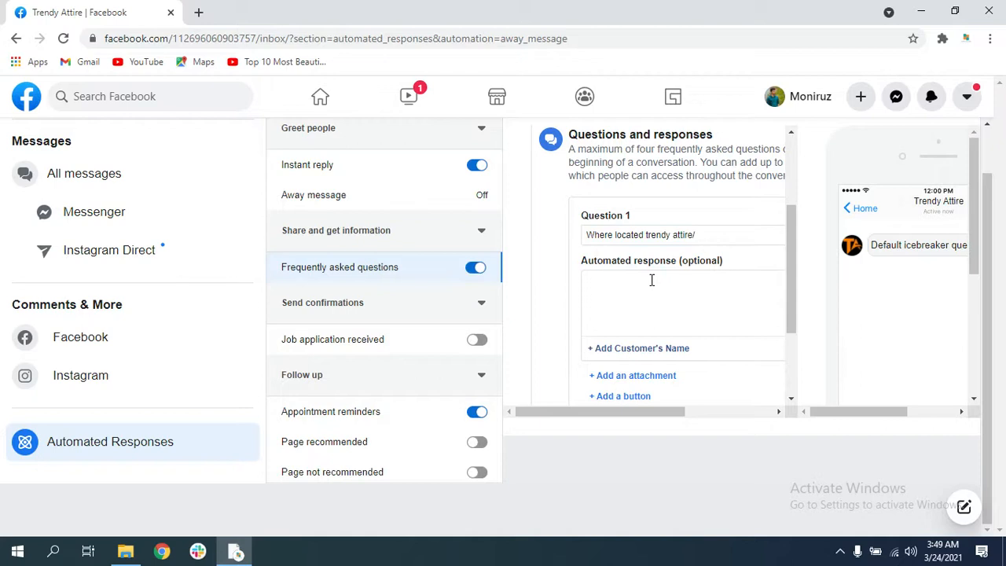
scroll(705, 236, up, 1)
click(707, 301)
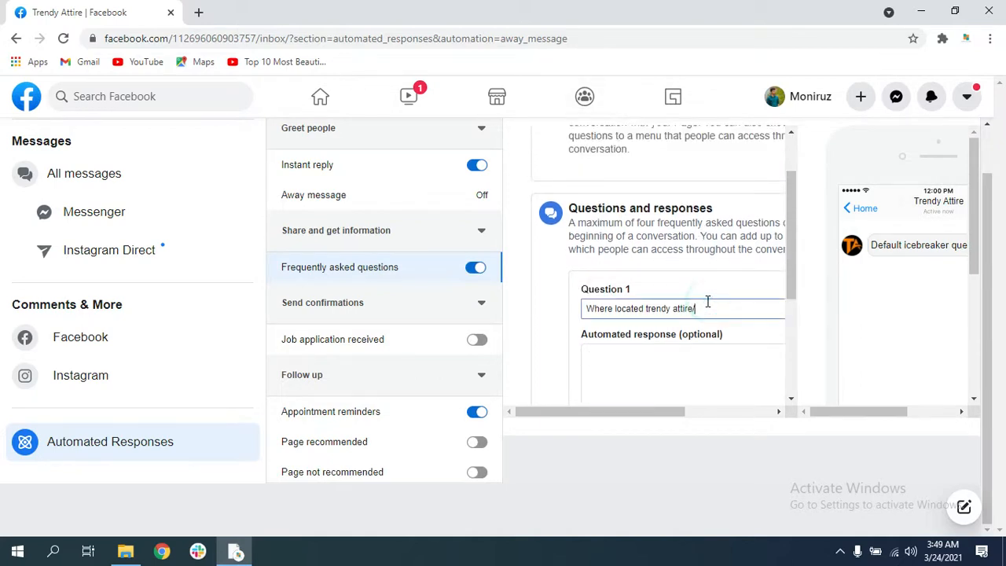
text(?)
Enter "Trendy attire located mirpur 10" as the automated response to Question 1
click(633, 364)
scroll(644, 369, down, 2)
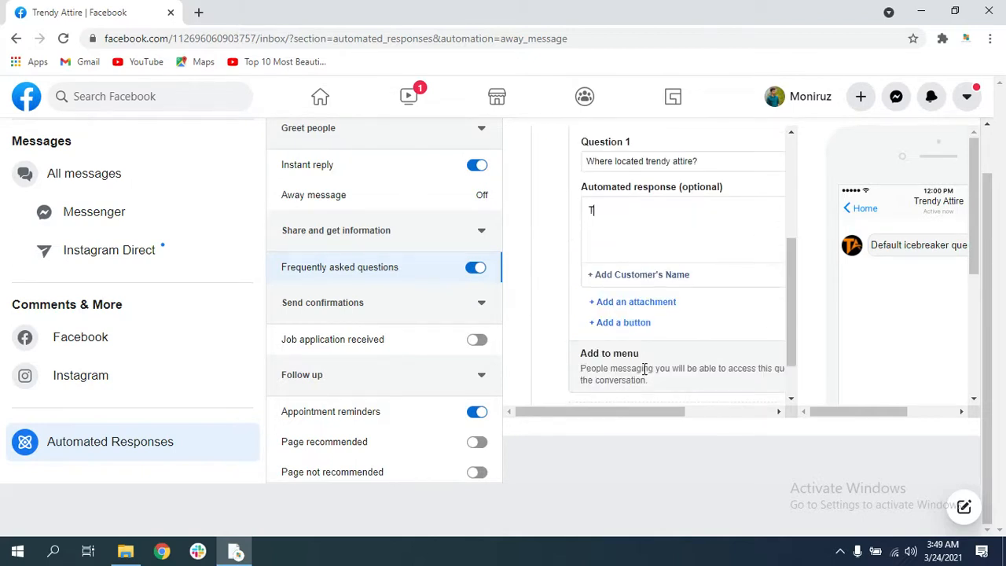
text(Trendy attire located)
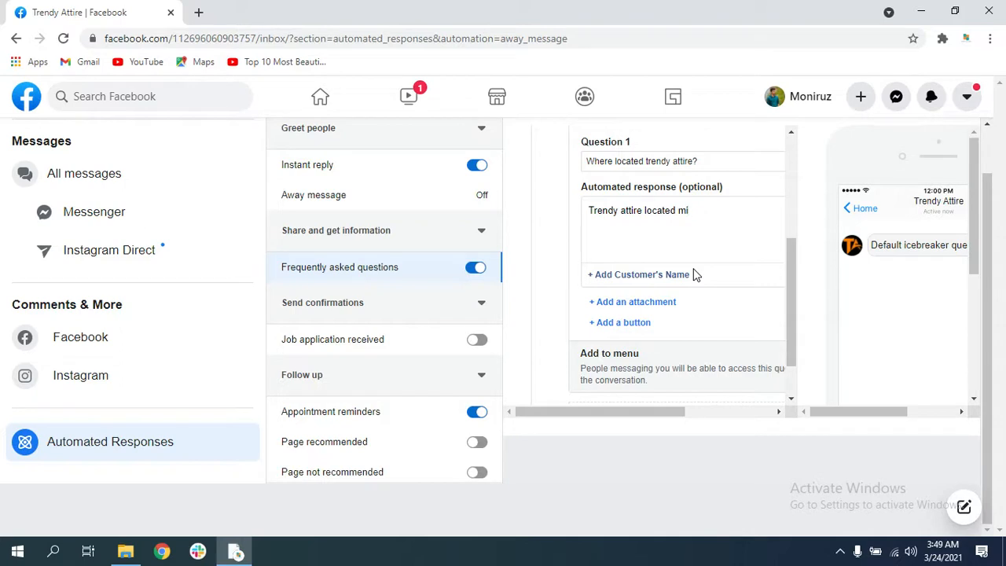
text( mirpur 1)
scroll(663, 309, down, 1)
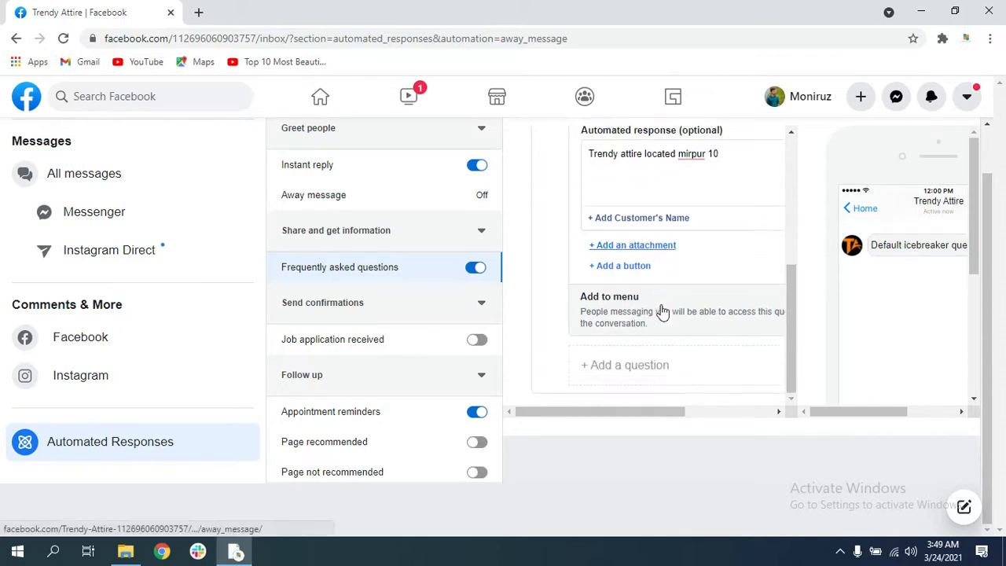
Add blank entries for Question 2 and Question 3, and save the frequently asked questions
click(634, 366)
scroll(656, 332, down, 5)
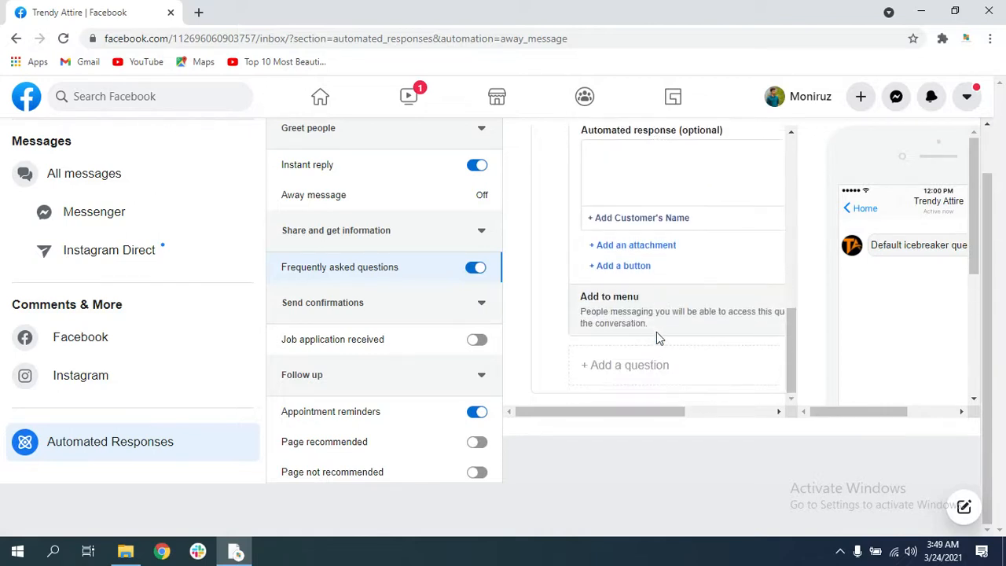
click(627, 366)
scroll(623, 366, down, 3)
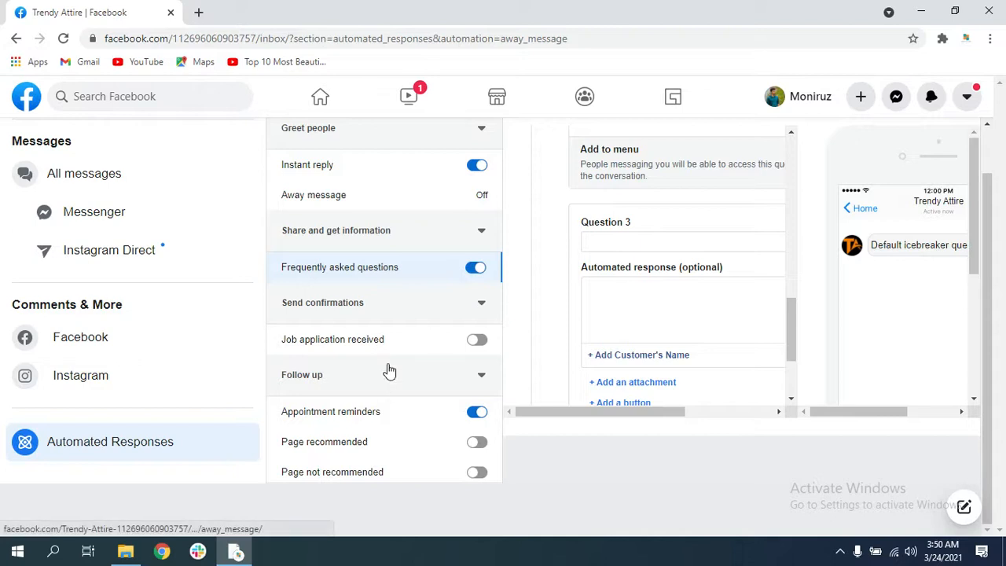
scroll(404, 398, down, 1)
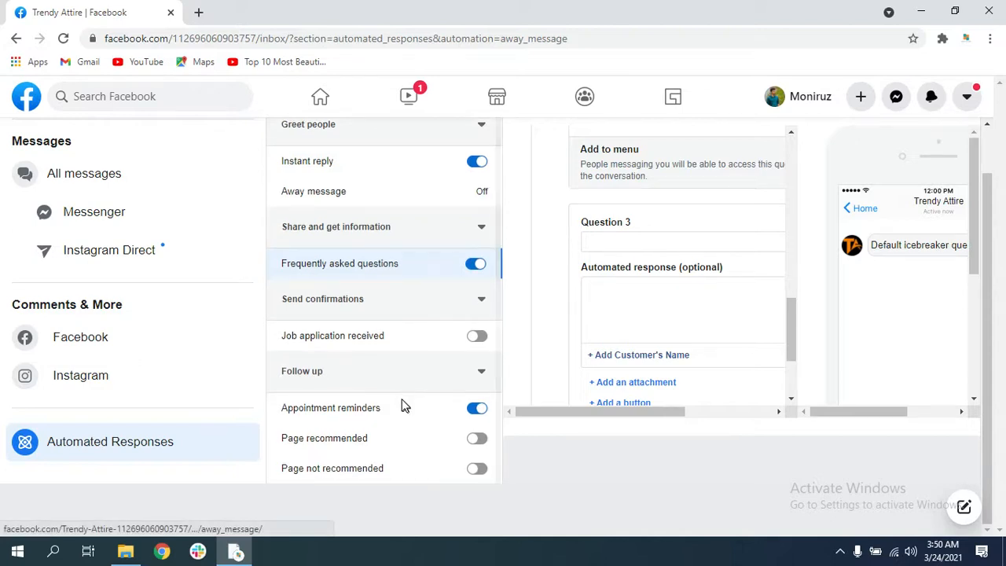
scroll(425, 397, up, 1)
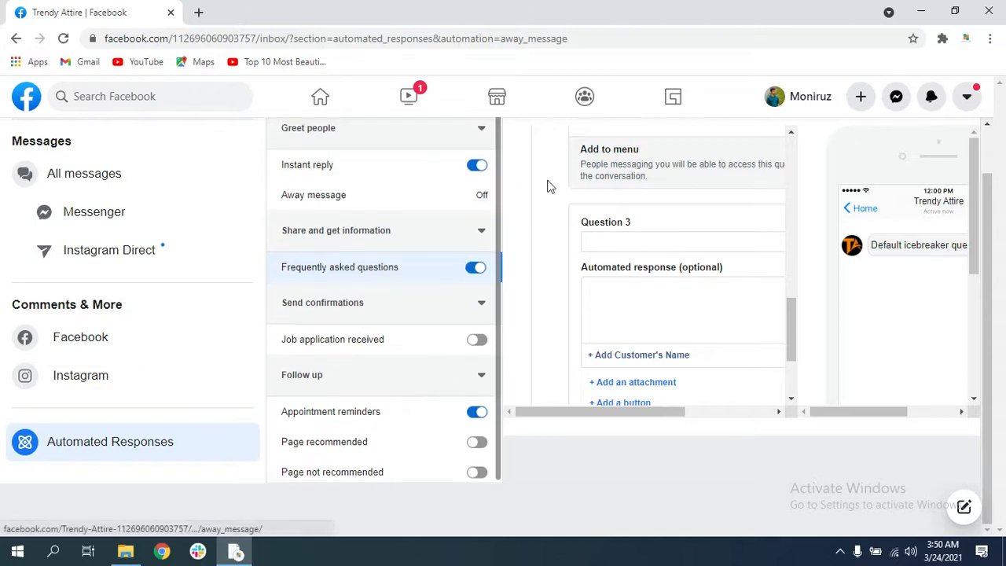
scroll(535, 212, up, 5)
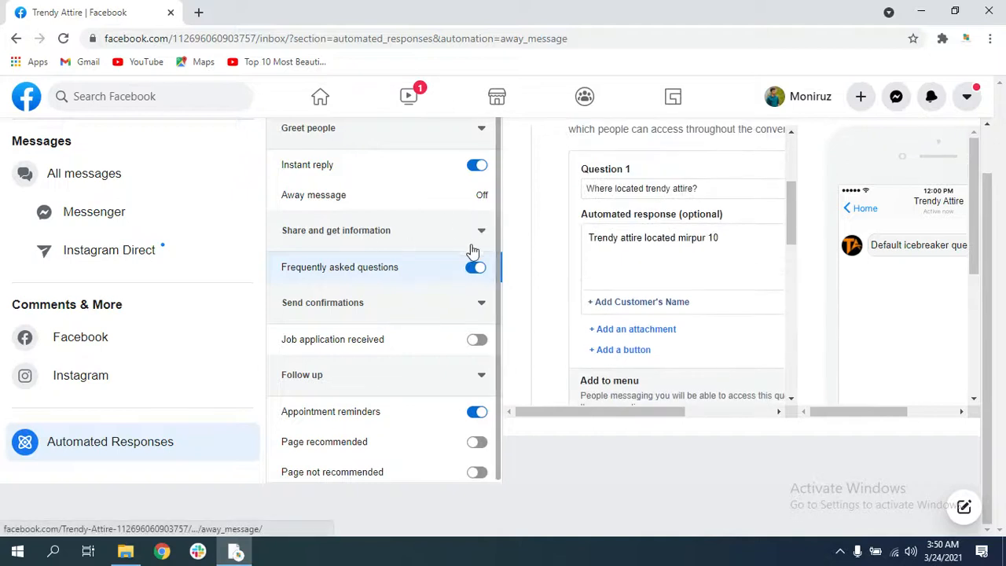
scroll(535, 247, up, 5)
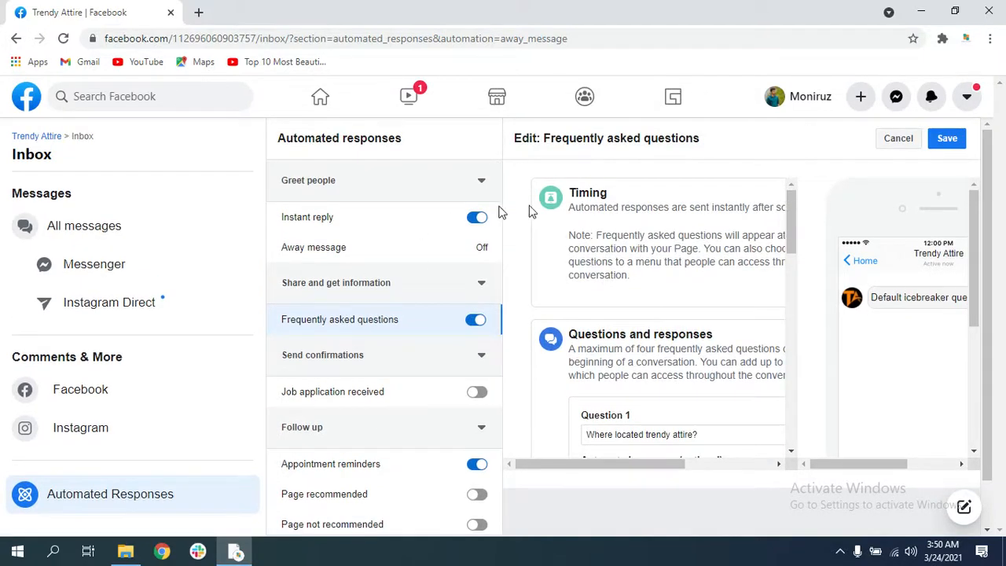
click(948, 140)
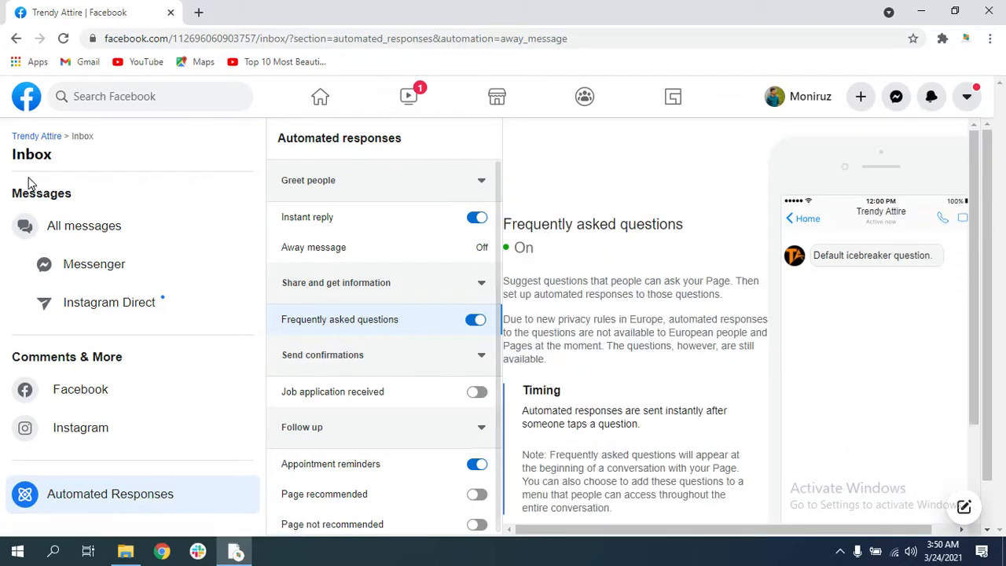
Return to the Trendy Attire Page, review the available Page button actions and add a Send Message button
click(37, 137)
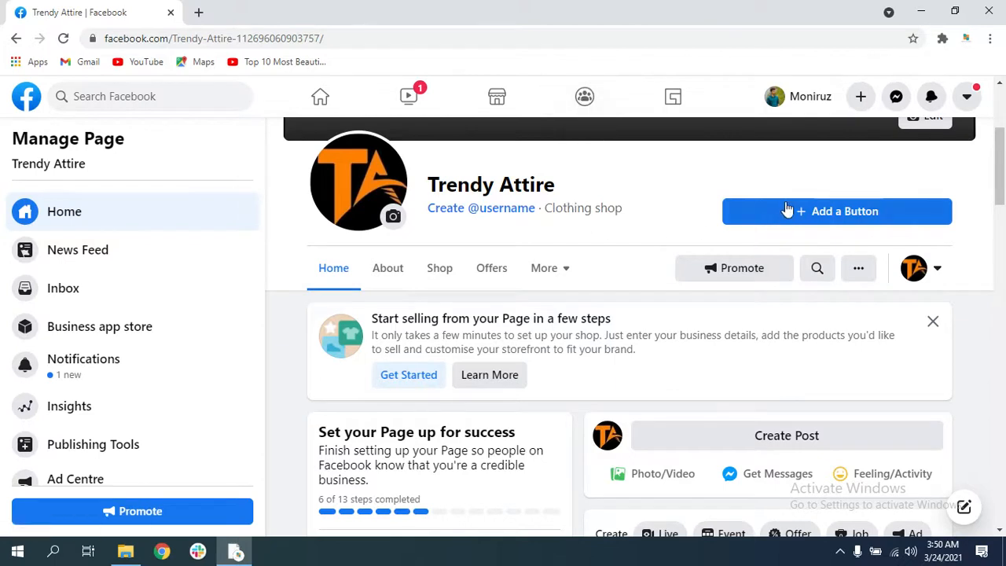
click(842, 212)
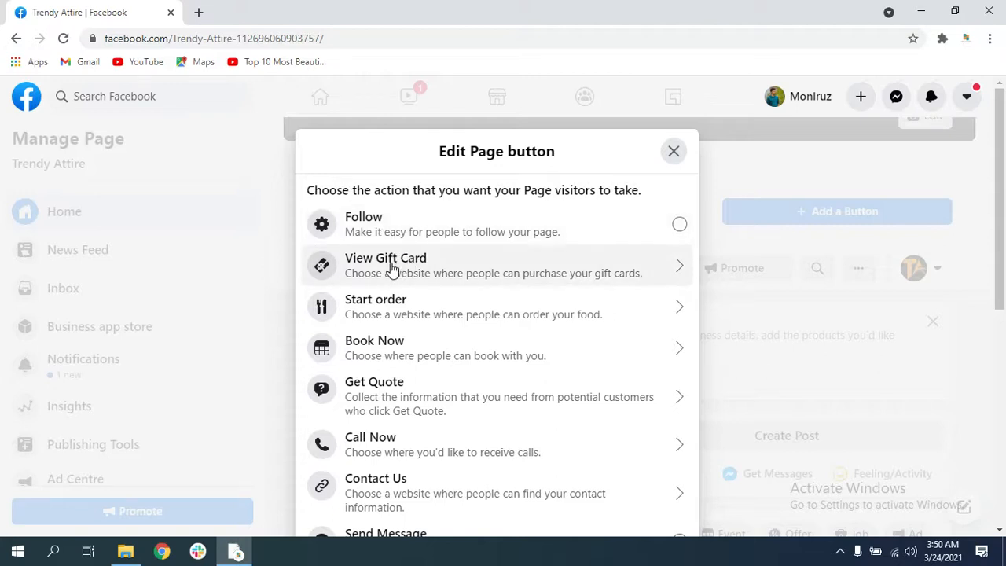
scroll(382, 315, down, 2)
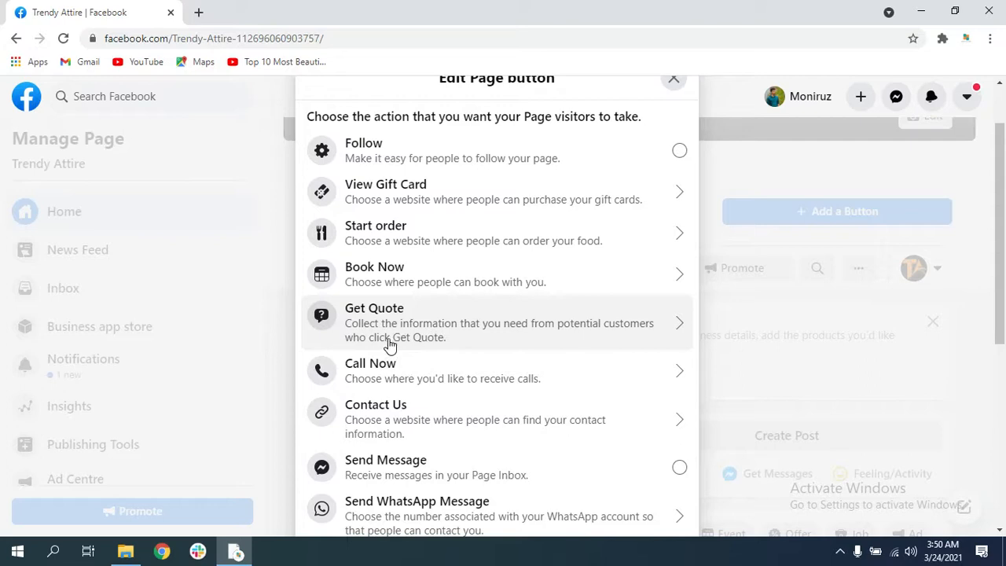
scroll(416, 407, down, 1)
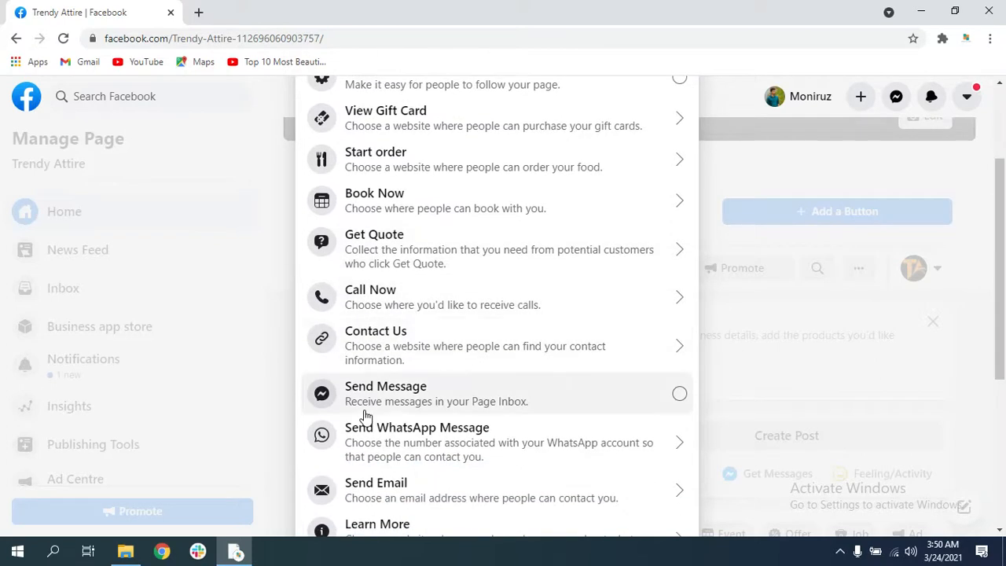
scroll(479, 433, down, 2)
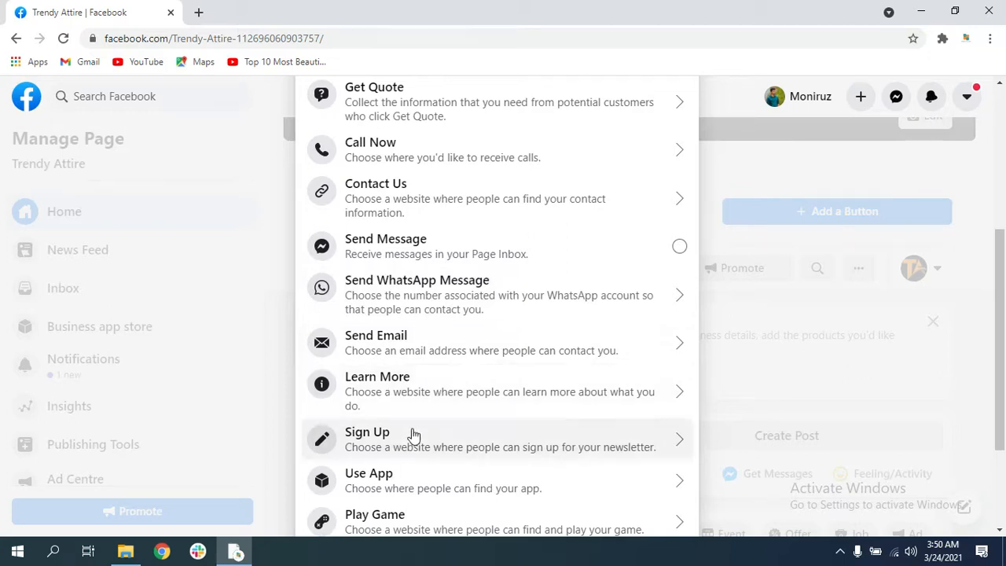
scroll(407, 437, down, 1)
scroll(417, 429, down, 1)
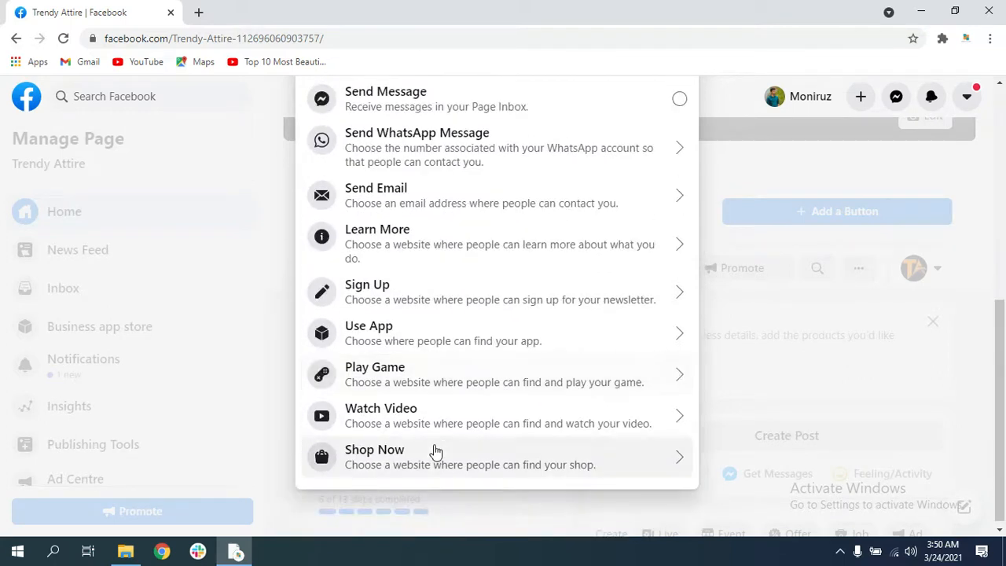
scroll(385, 452, up, 3)
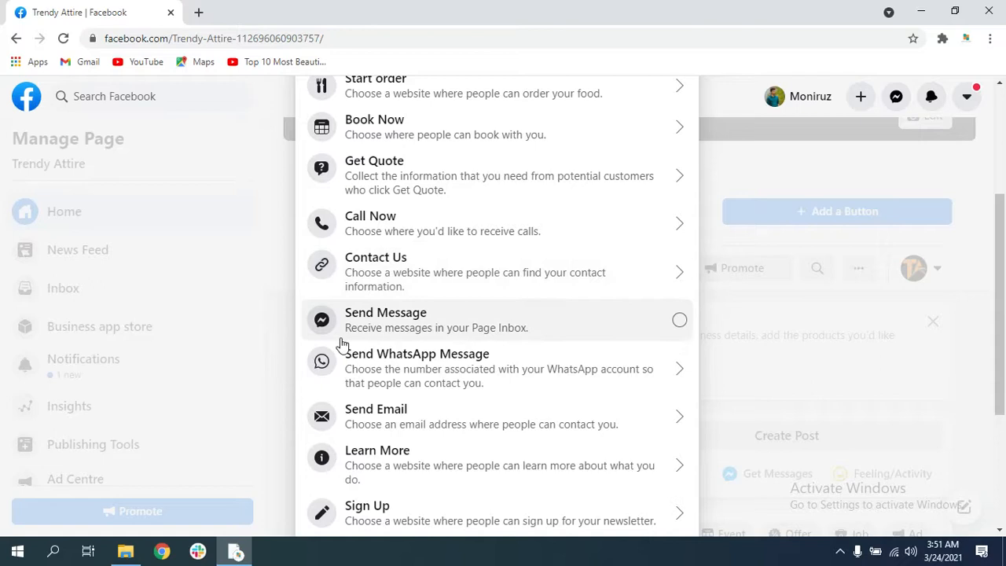
click(438, 320)
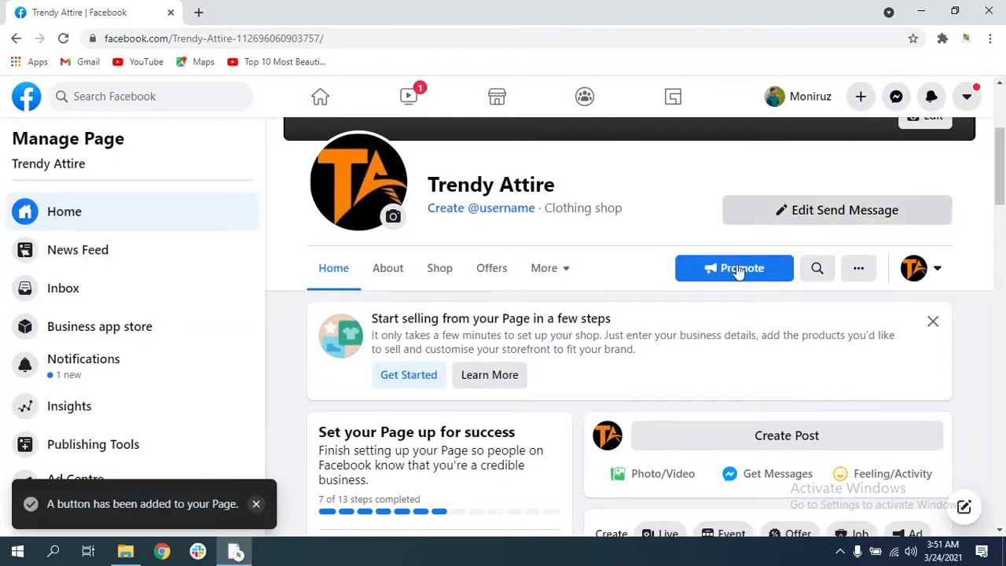
click(256, 504)
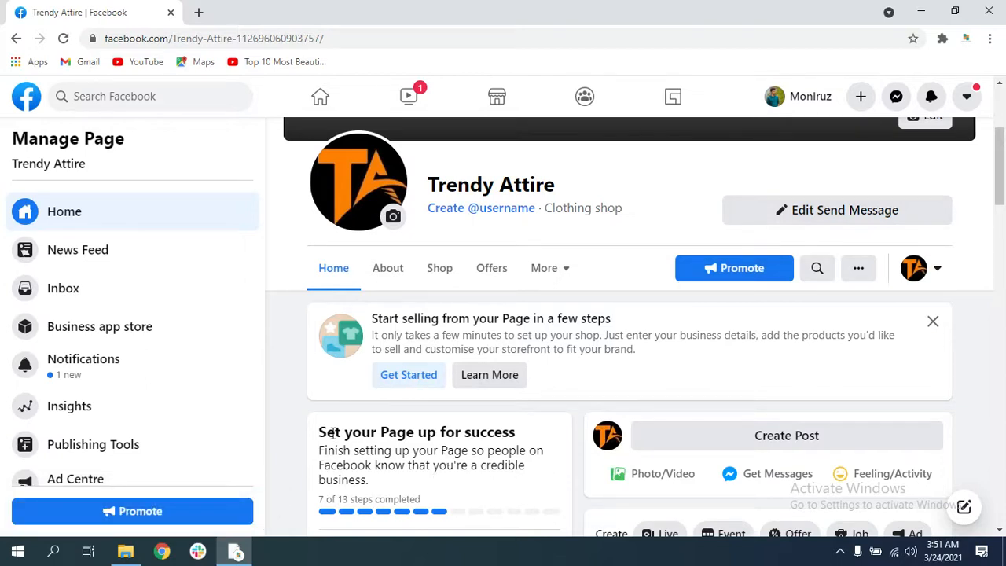
Start a new Page post with a photo, attaching the light blue T-shirt image from the Desktop
scroll(464, 409, down, 1)
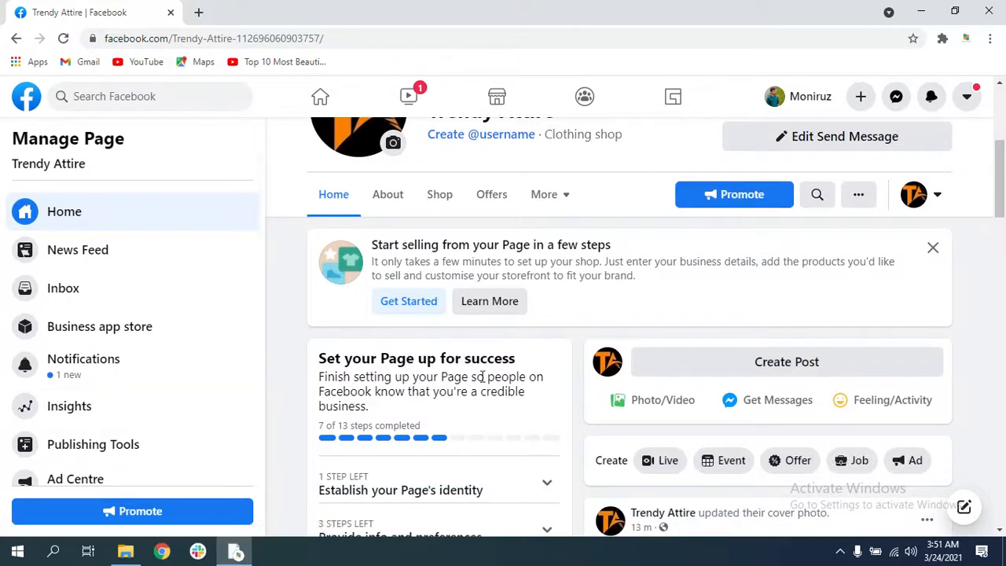
scroll(367, 442, down, 1)
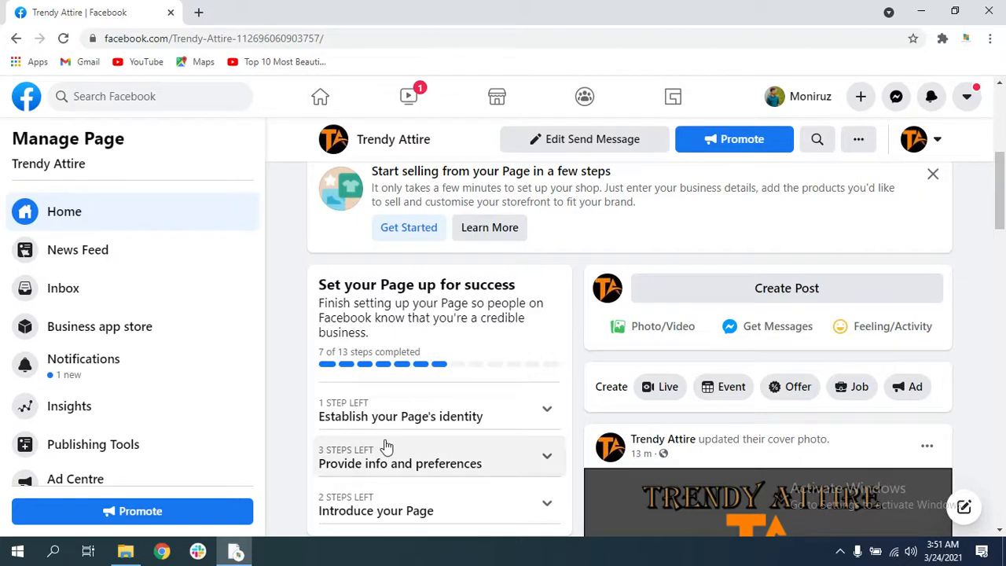
scroll(385, 446, down, 1)
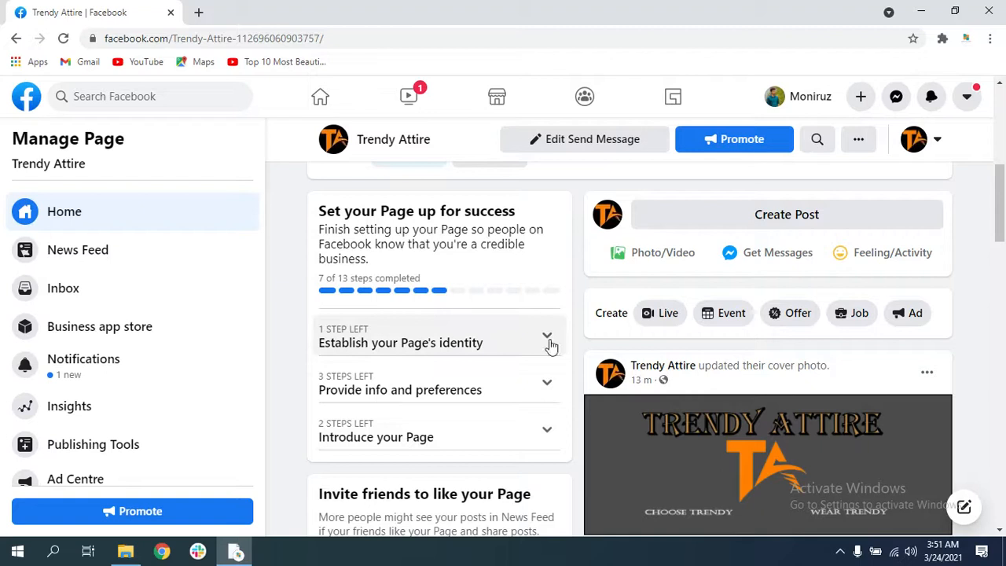
scroll(670, 368, up, 1)
scroll(670, 368, up, 2)
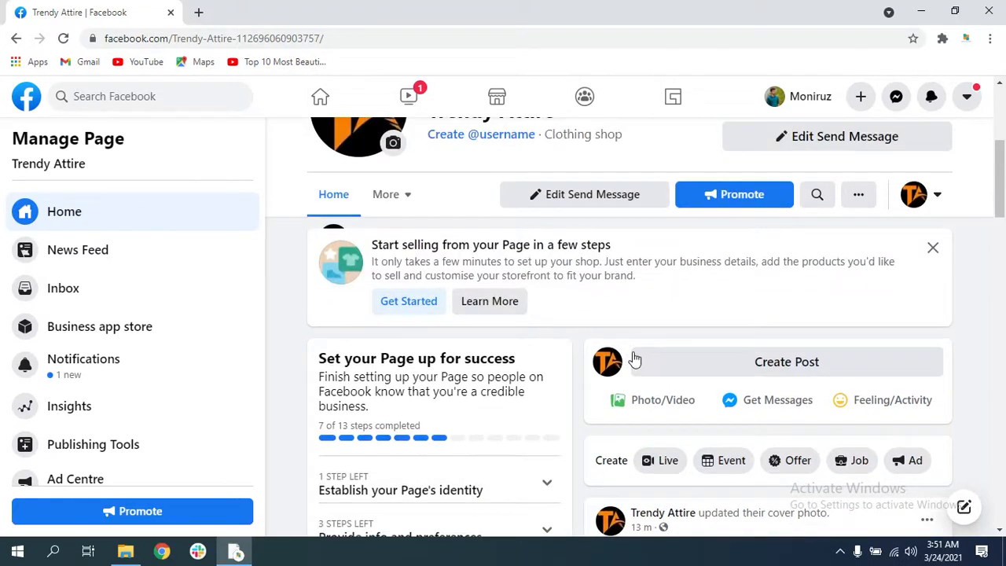
click(621, 402)
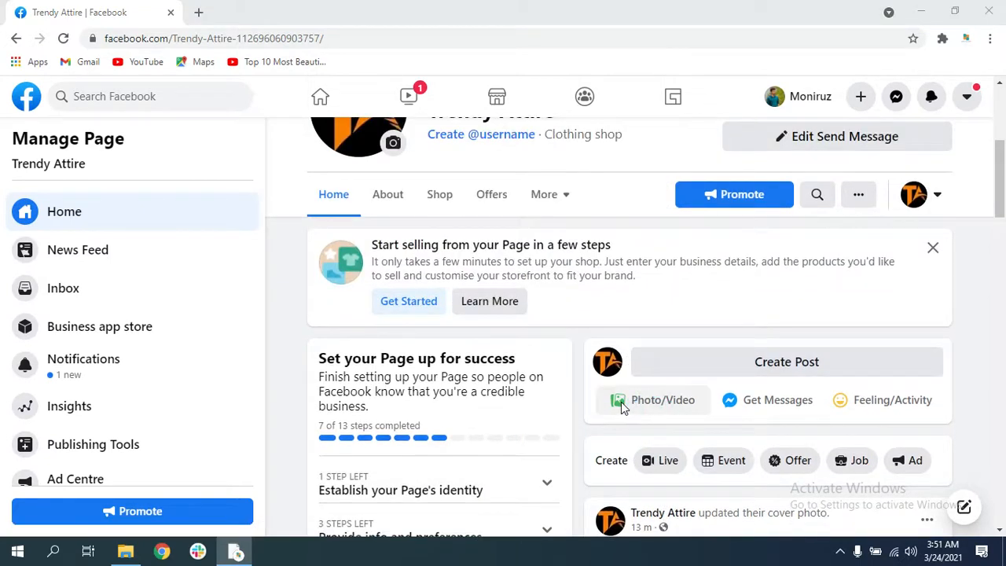
click(452, 130)
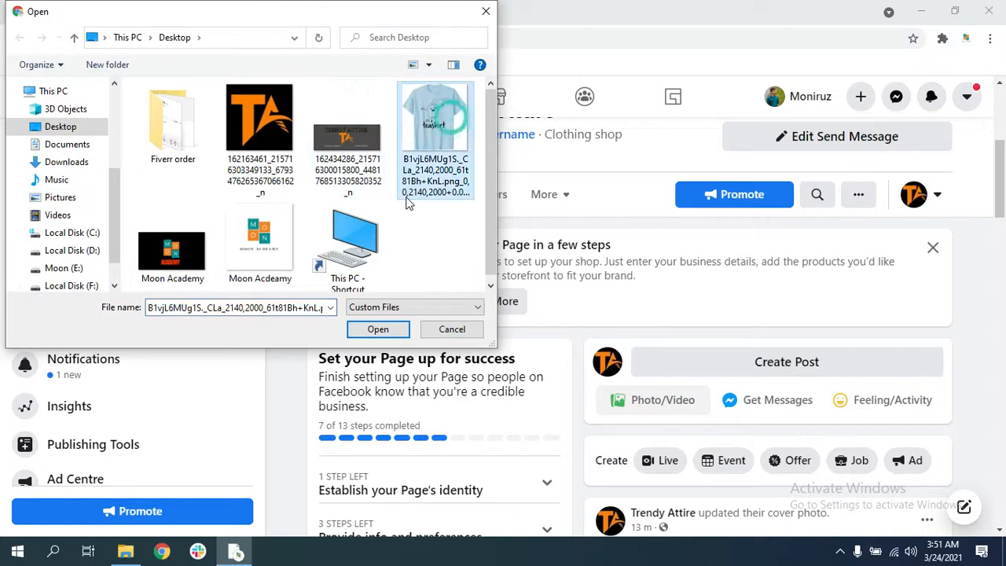
click(382, 330)
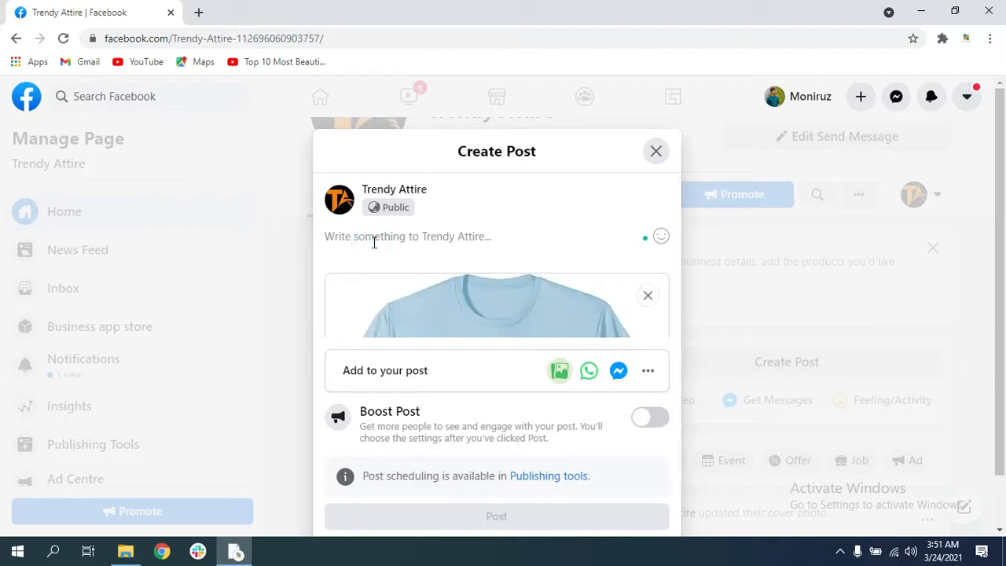
Write "50% off" as the text of the T-shirt photo post and publish it
text(50)
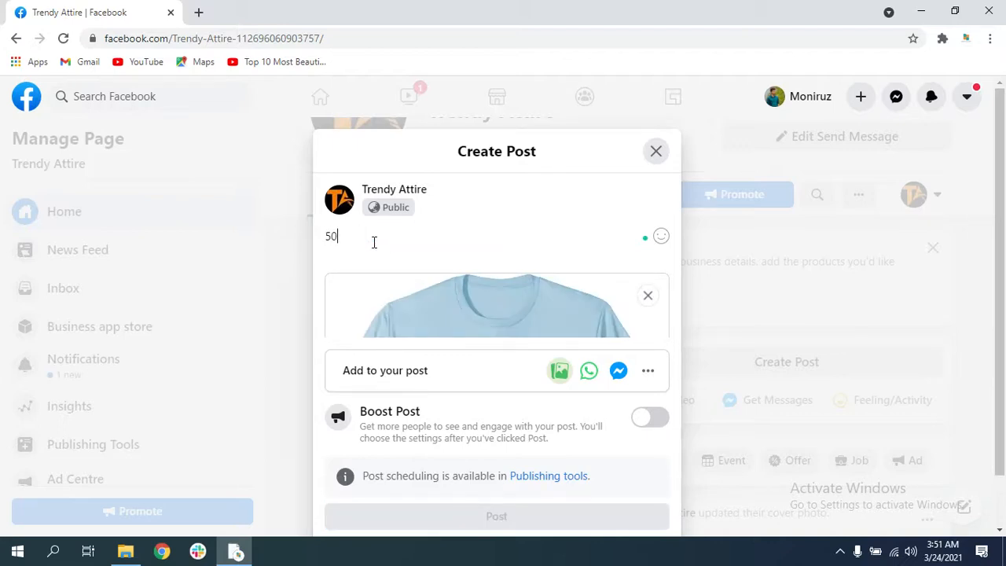
text(% off)
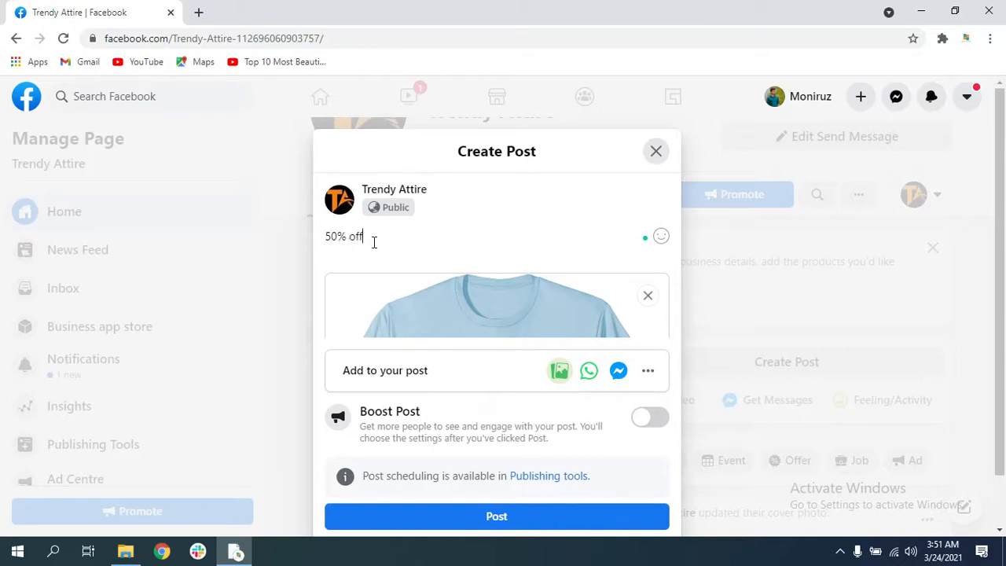
scroll(415, 244, down, 2)
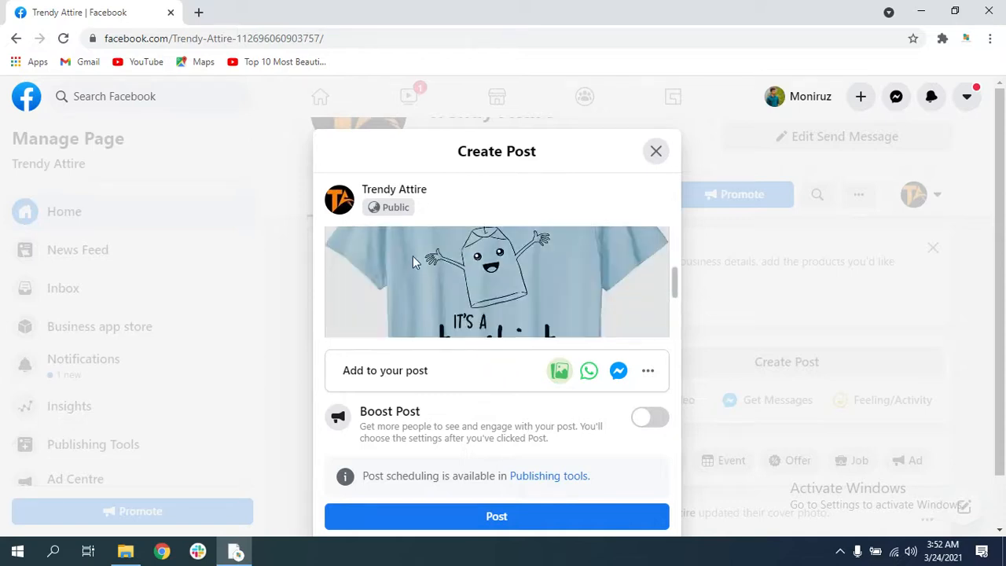
click(498, 514)
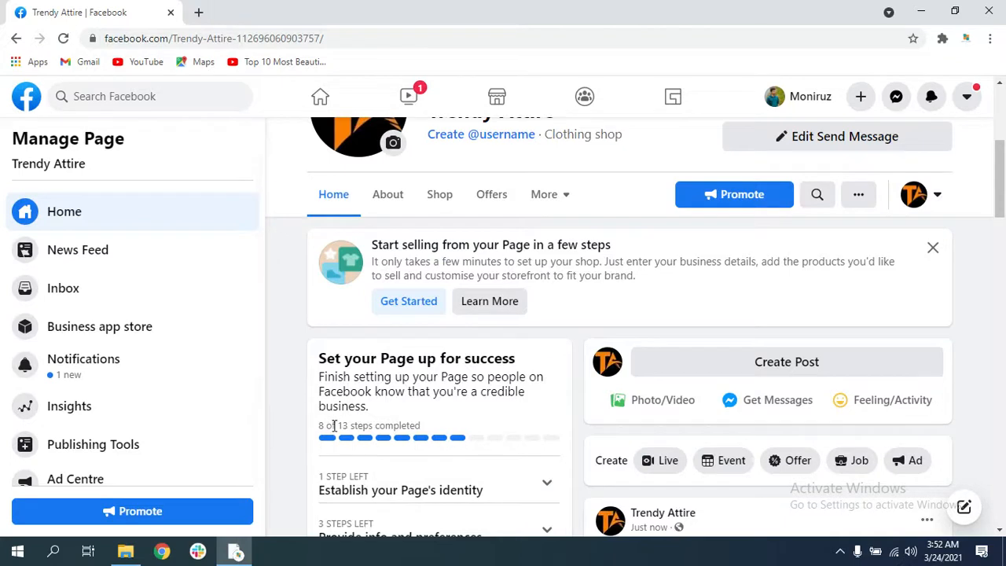
Review the published post, the remaining Page setup steps and the section for inviting friends to like the Page
scroll(357, 448, down, 2)
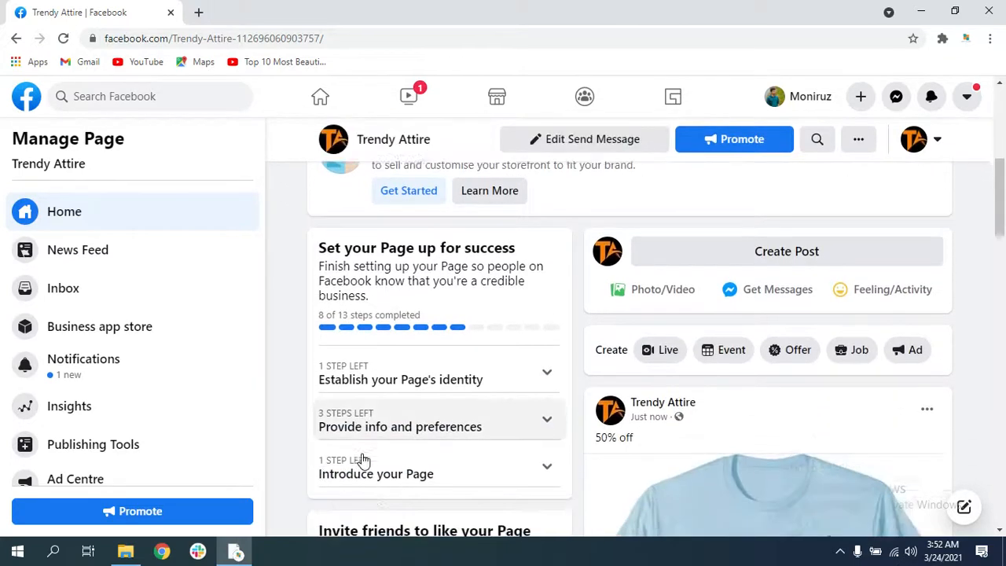
scroll(363, 460, down, 4)
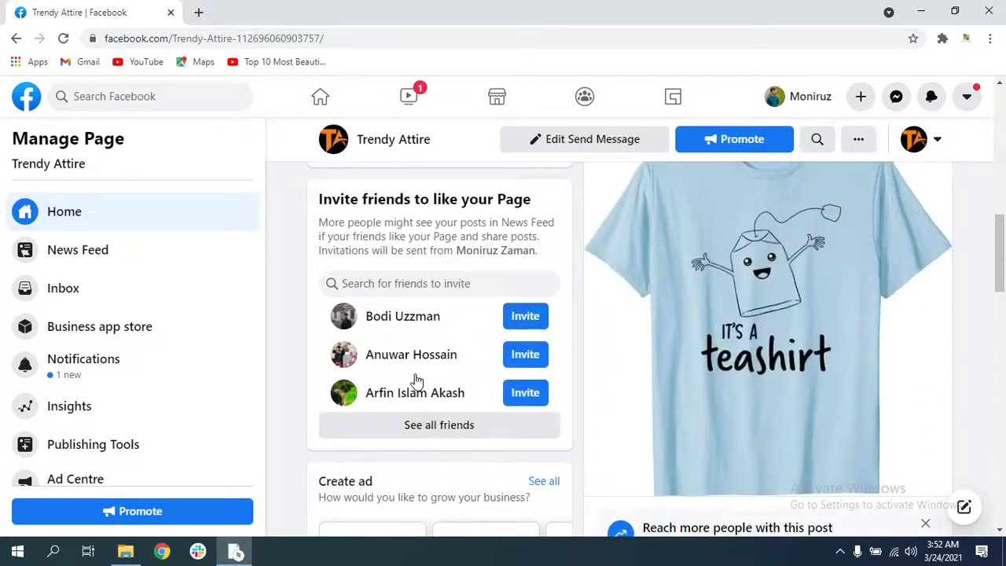
scroll(418, 382, down, 1)
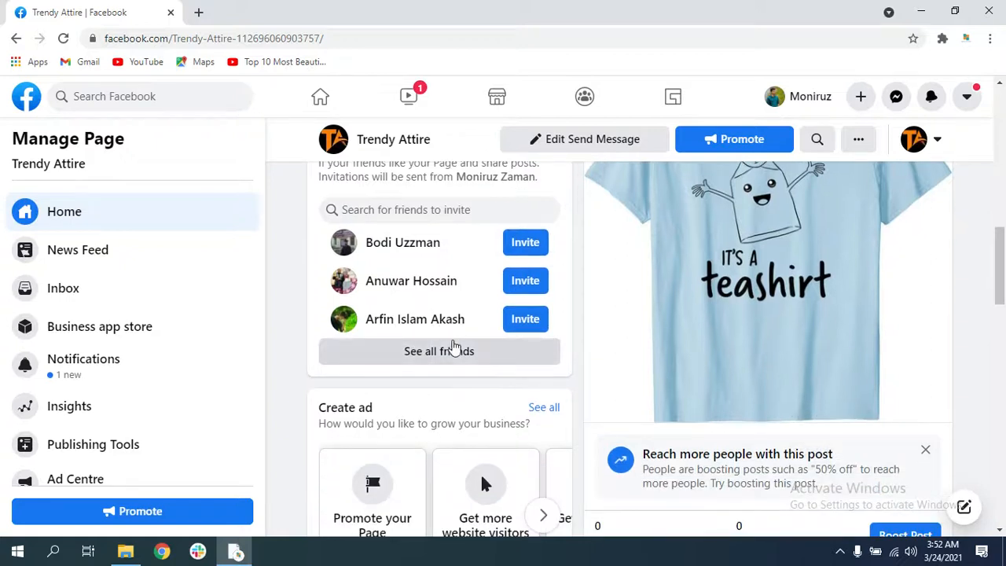
scroll(452, 347, up, 2)
scroll(409, 382, up, 2)
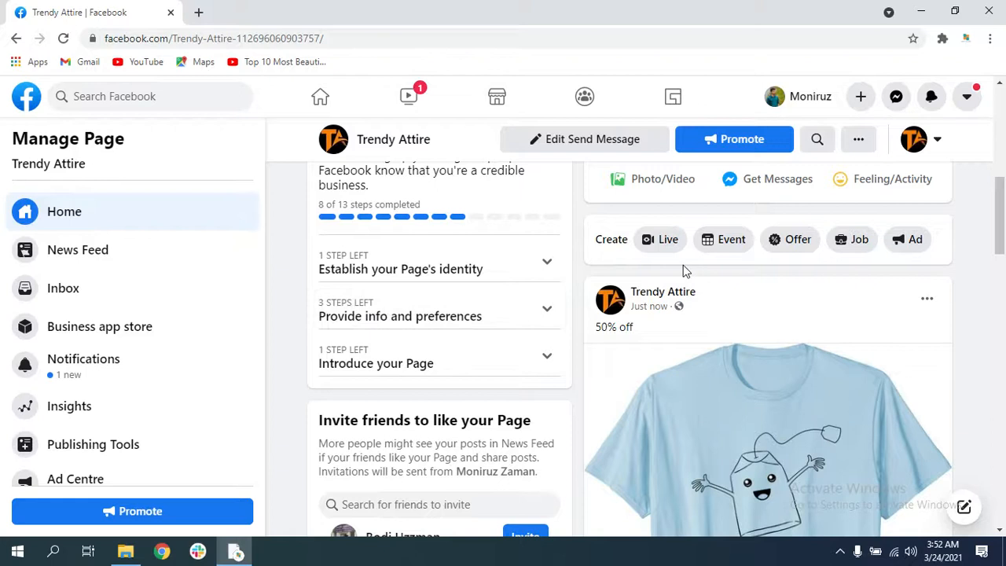
scroll(494, 367, up, 1)
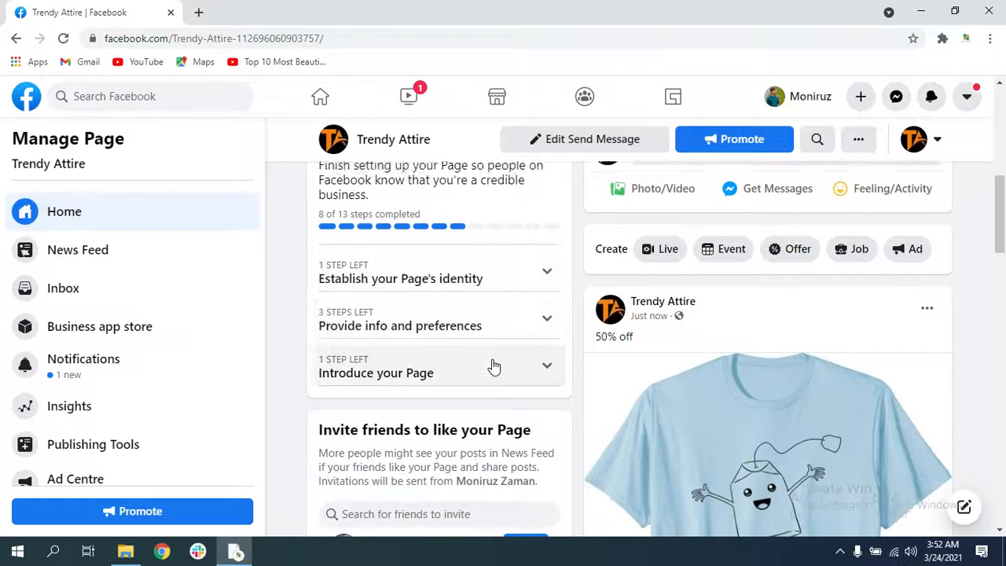
scroll(493, 366, up, 2)
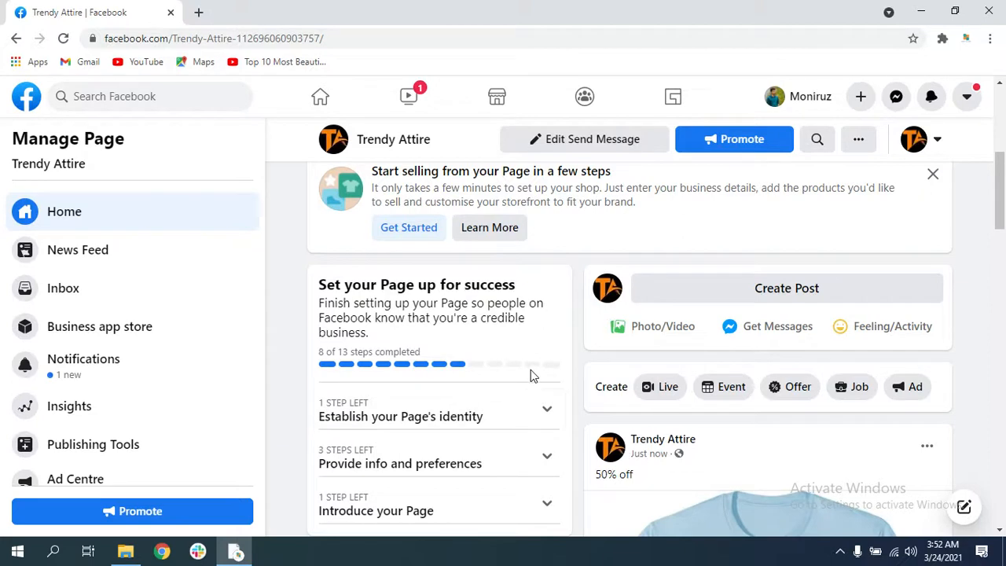
click(841, 553)
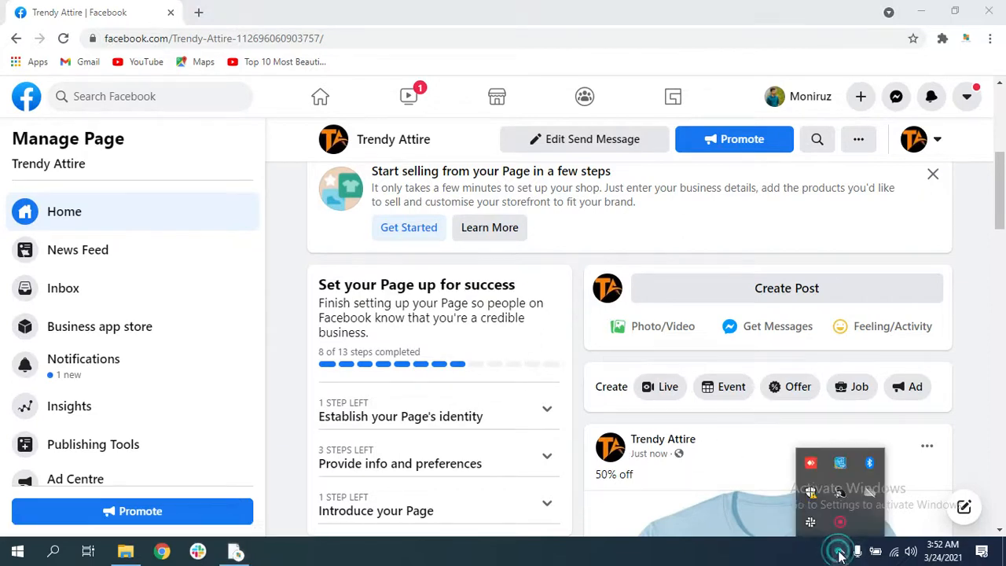
right_click(843, 525)
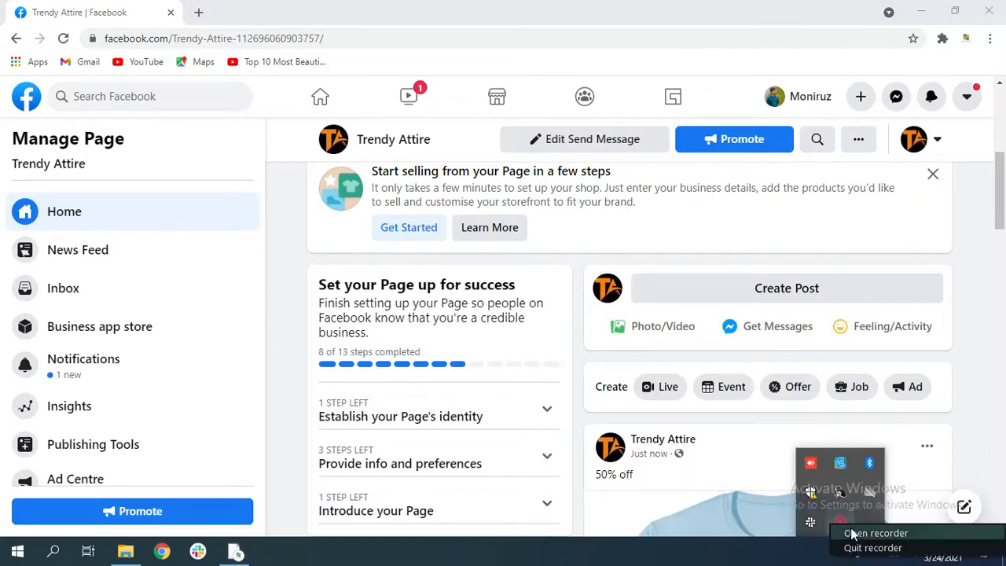
click(845, 531)
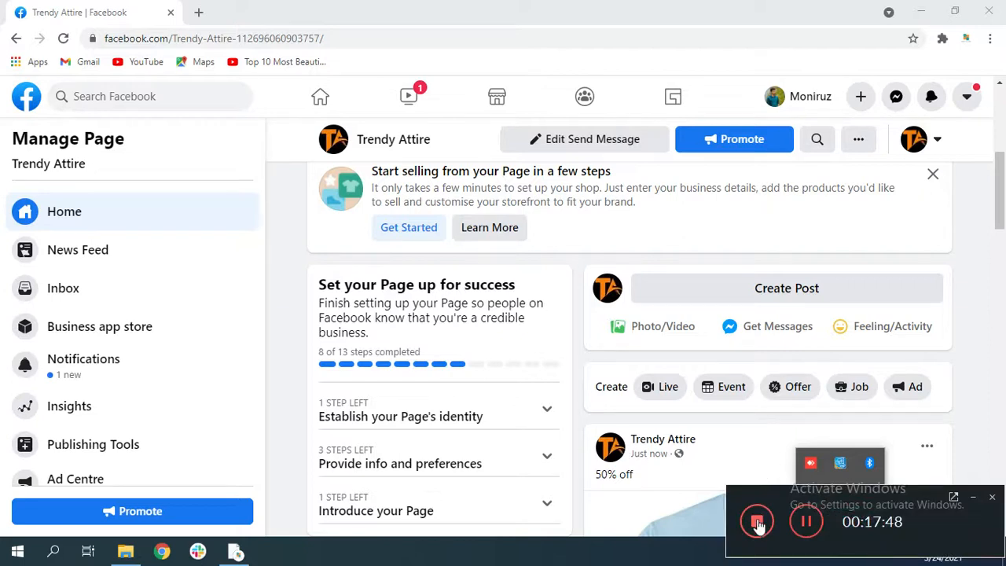